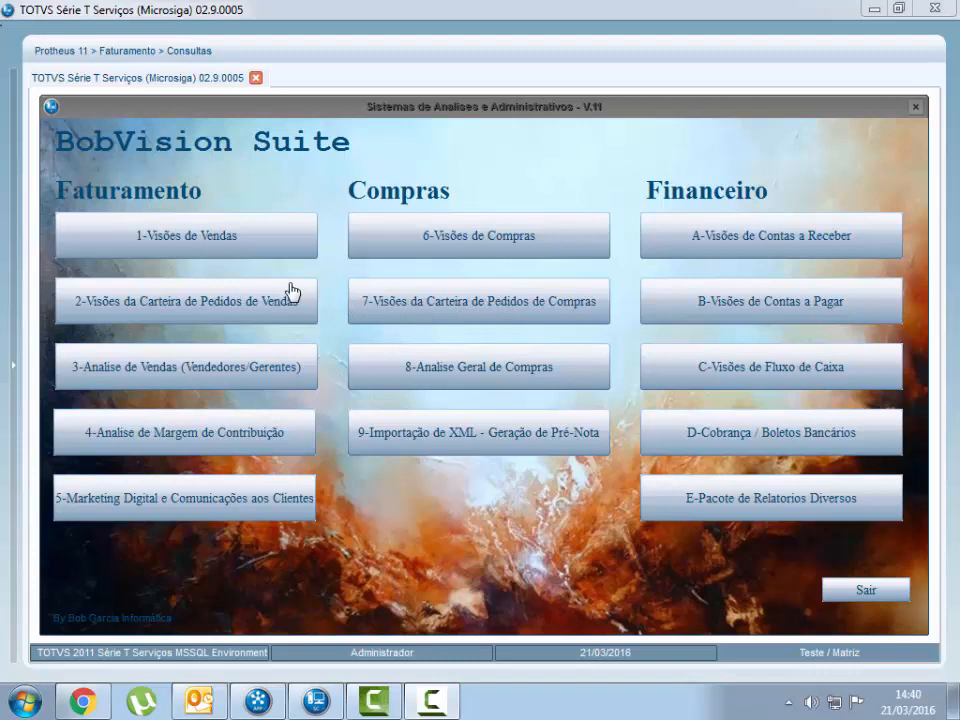
Open the sales views and choose the sample-based models package for products (Produtos).
click(195, 236)
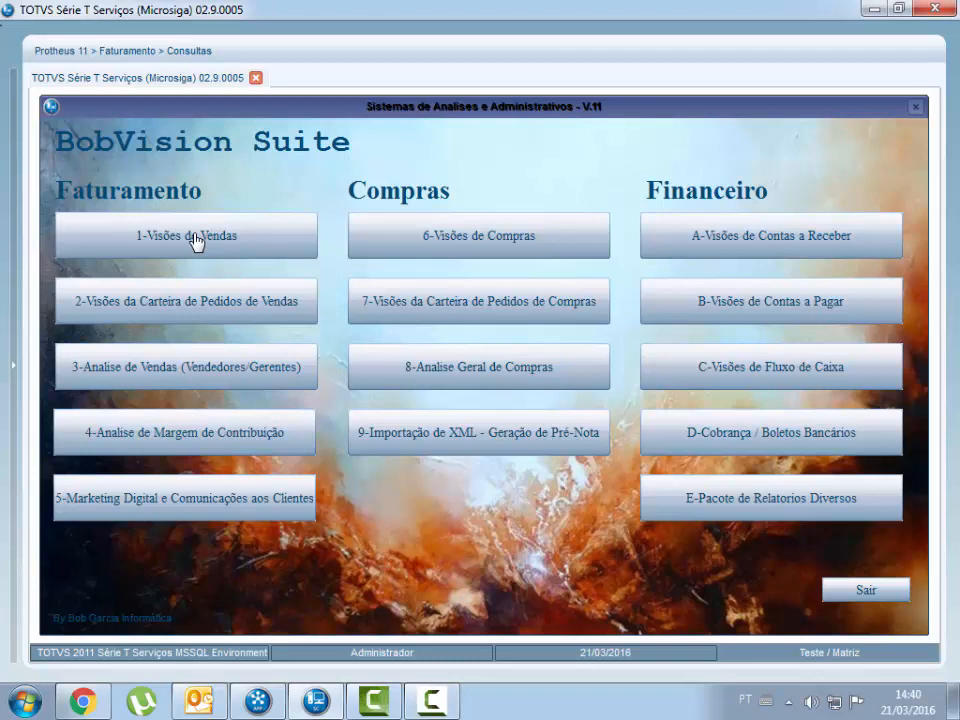
click(205, 244)
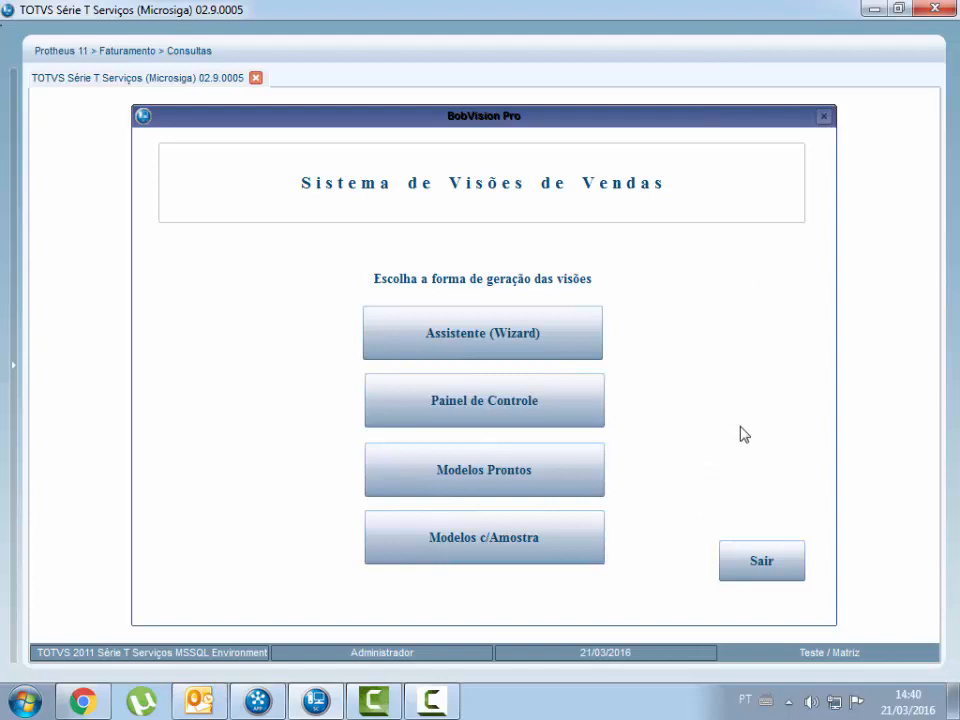
click(505, 547)
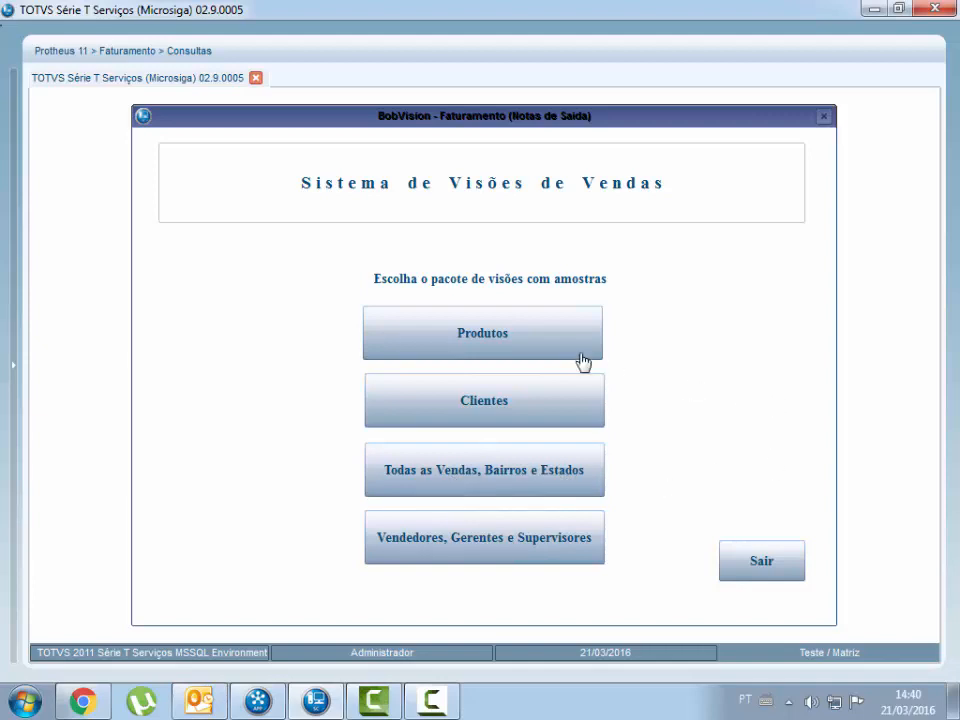
click(513, 335)
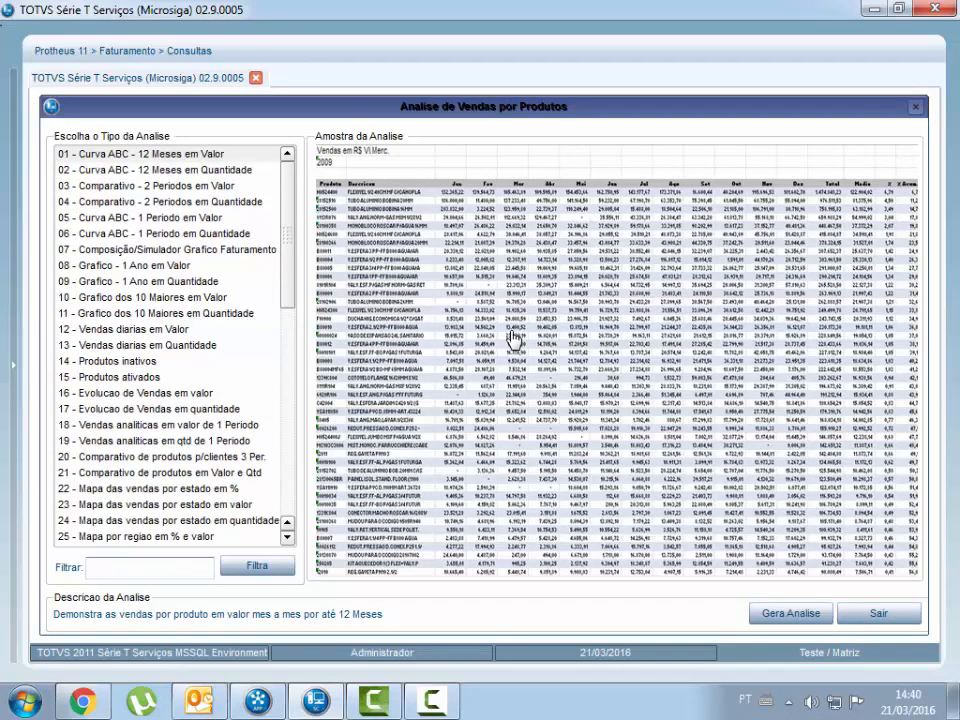
Preview the sample reports of the product sales analyses from 01 - Curva ABC - 12 Meses em Valor through 10 - Grafico dos 10 Maiores em Valor.
click(197, 157)
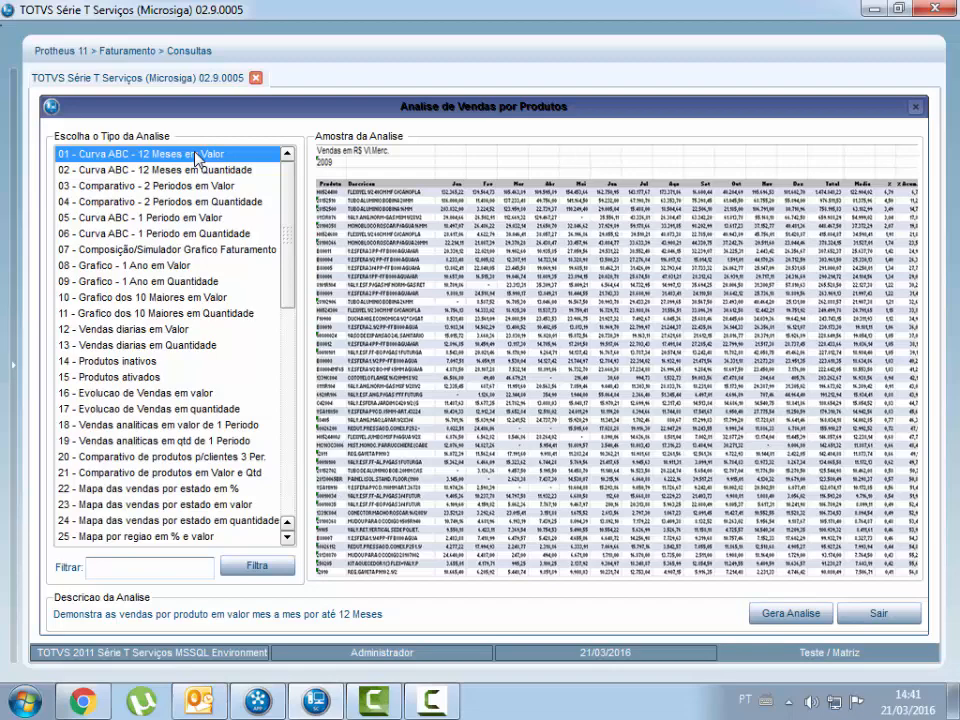
key(Down)
key(Down)
key(Down)
key(Down)
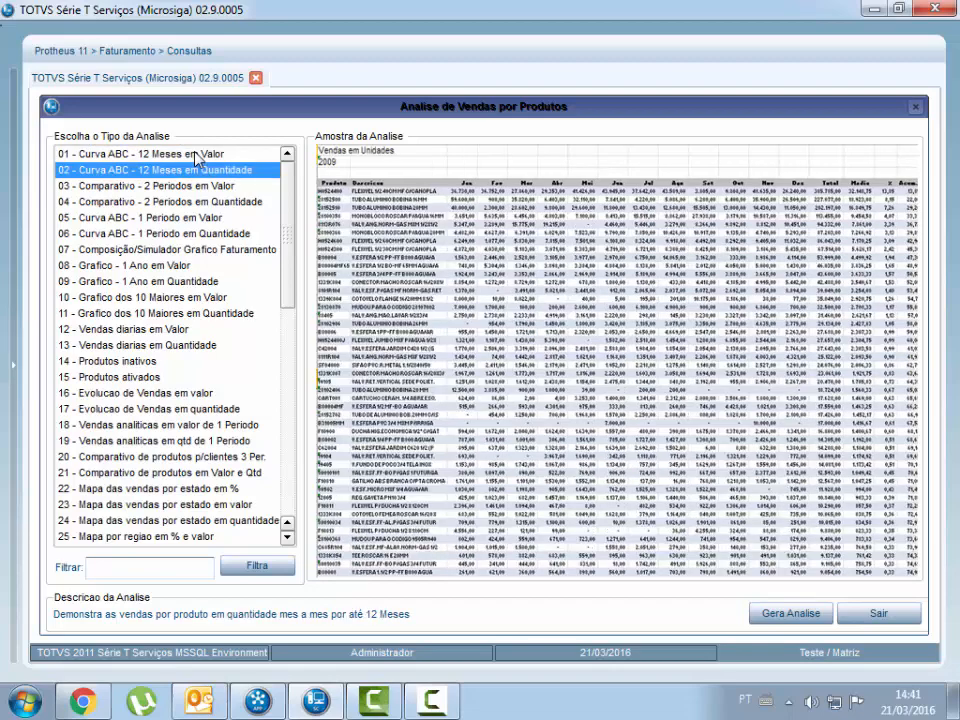
key(Down)
key(Down)
key(Down)
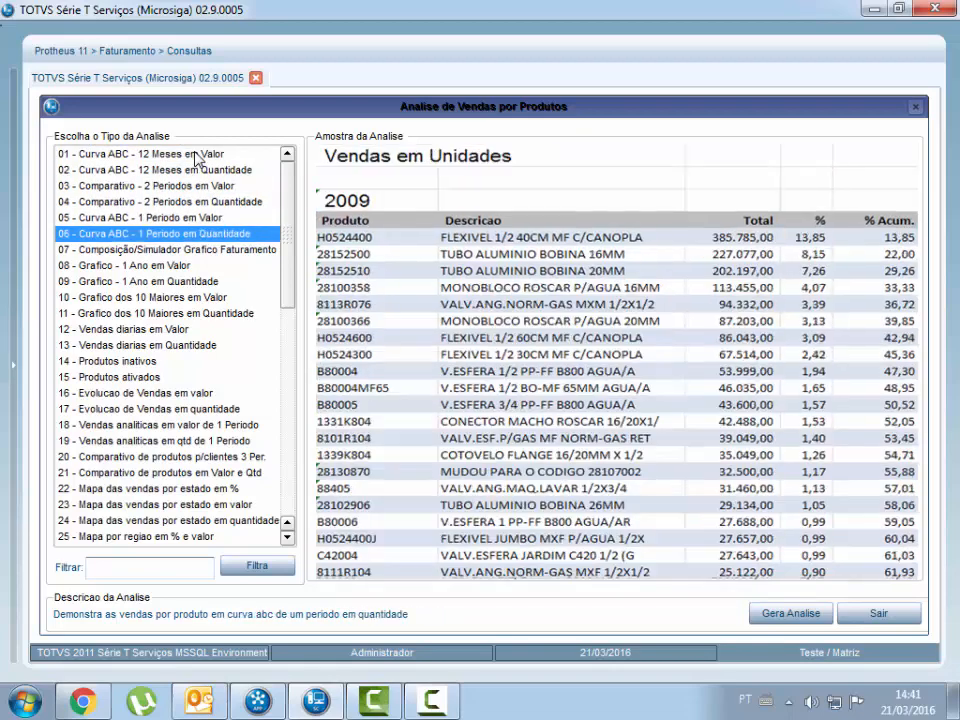
key(Down)
key(Down)
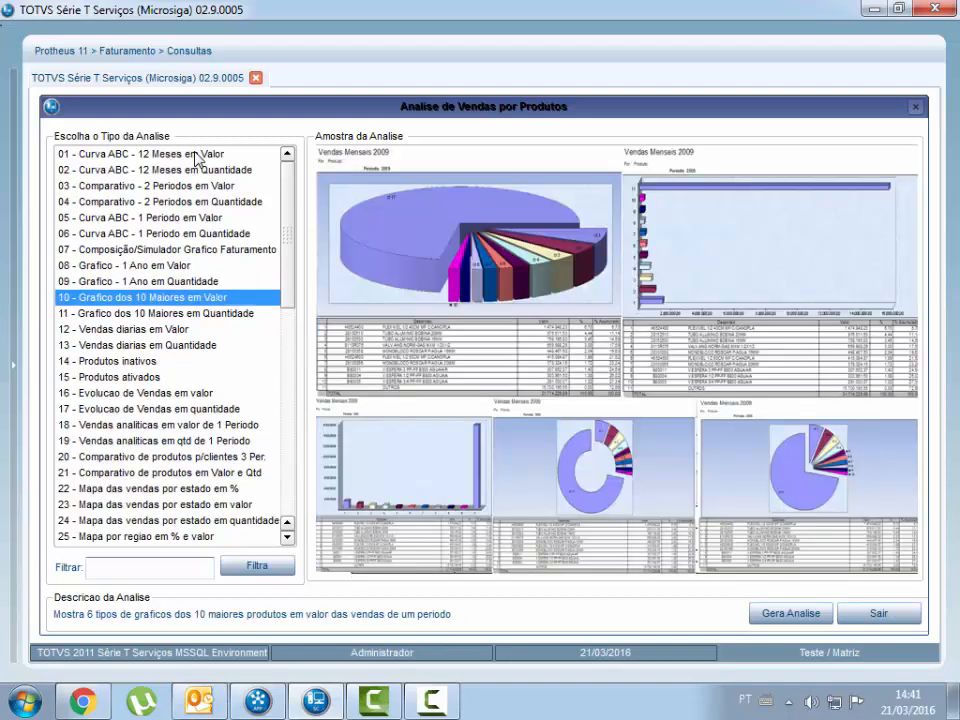
Return to analysis 01 and examine each sample and description in turn through 09 - Grafico - 1 Ano em Quantidade.
key(Up)
key(Up)
key(Up)
key(Up)
key(Up)
key(Up)
key(Up)
key(Up)
key(Up)
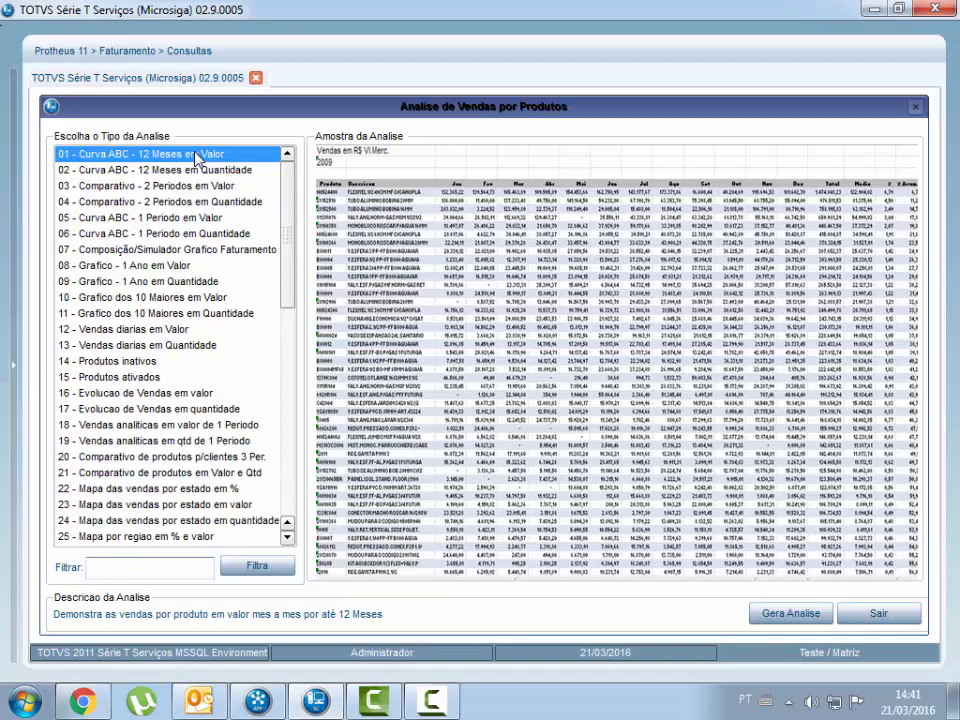
key(Down)
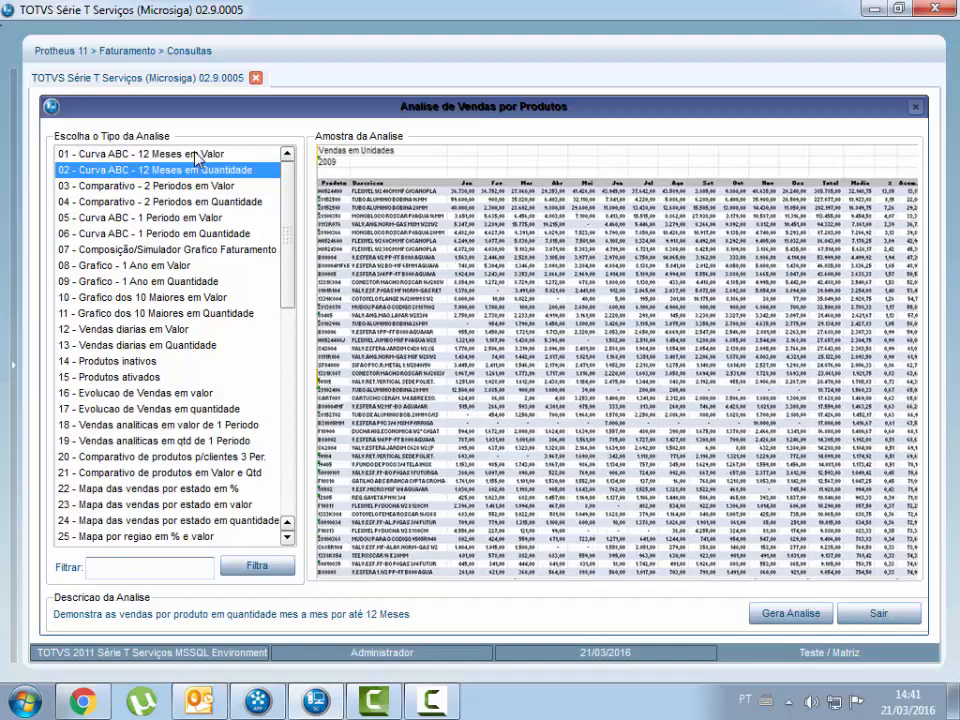
key(Down)
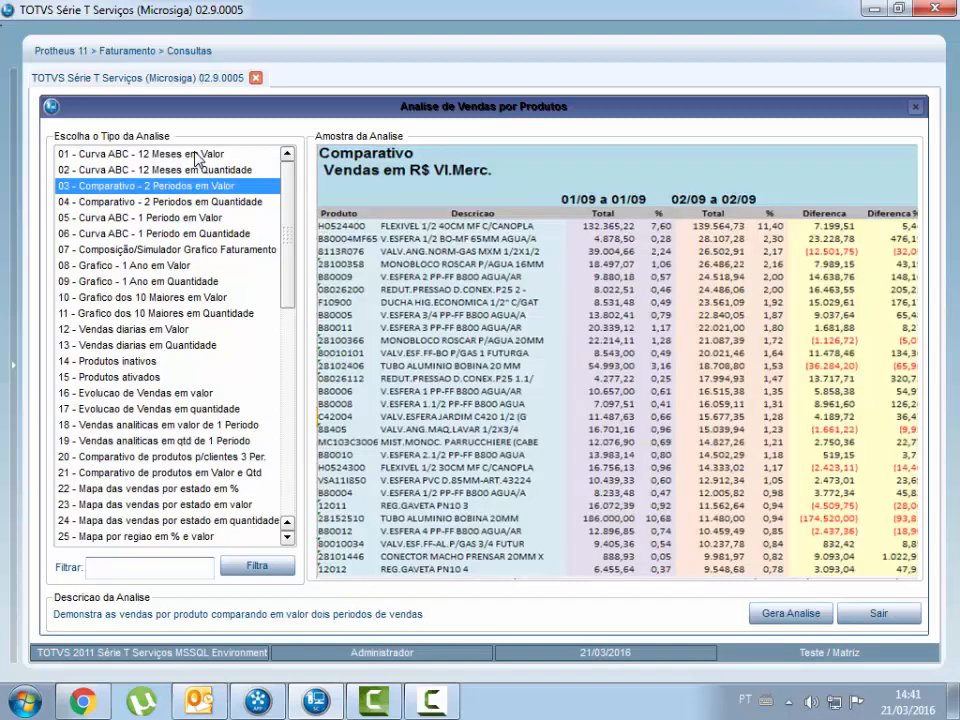
key(Down)
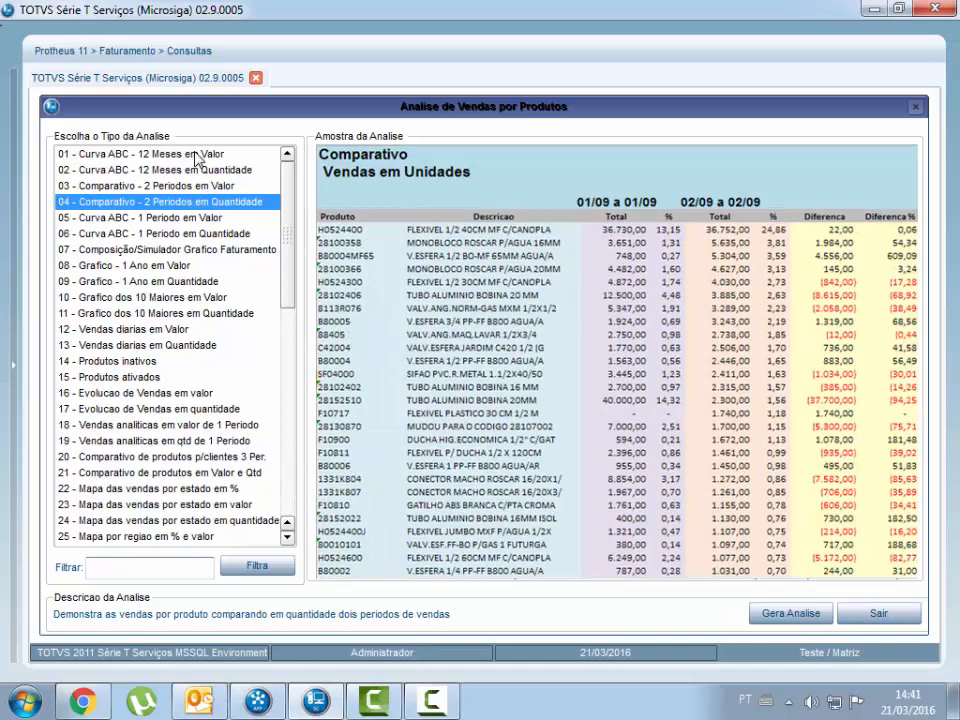
key(Down)
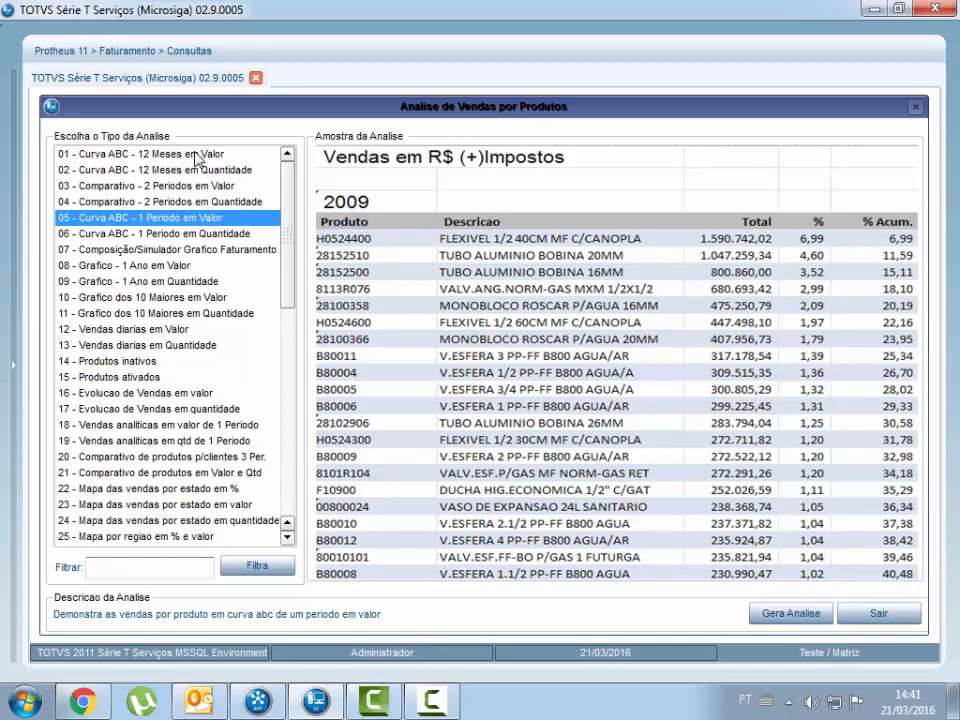
key(Down)
key(Down)
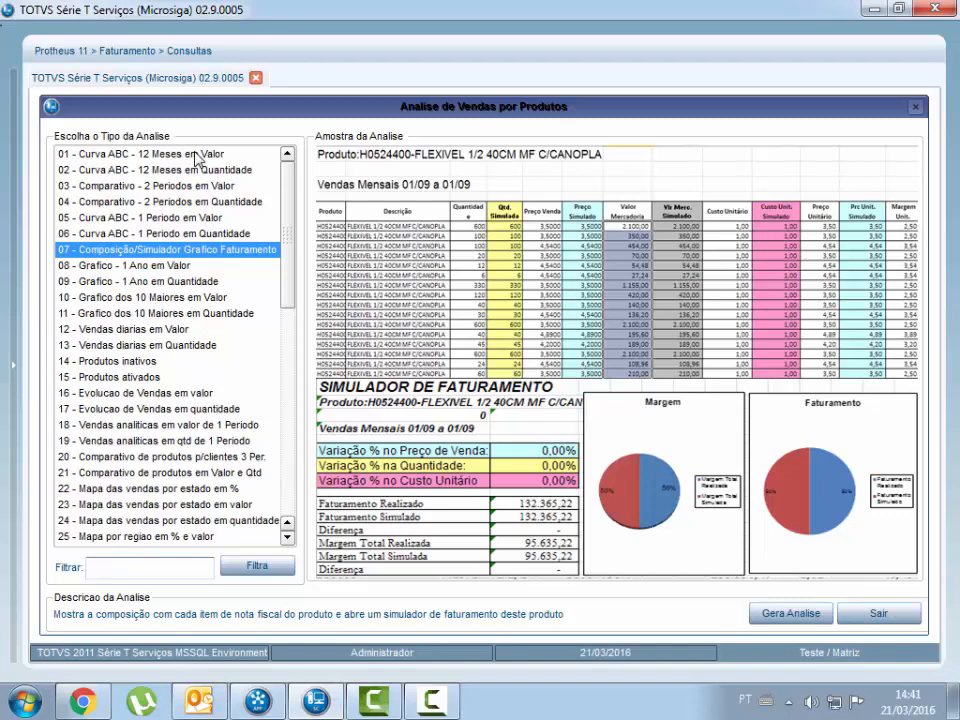
key(Down)
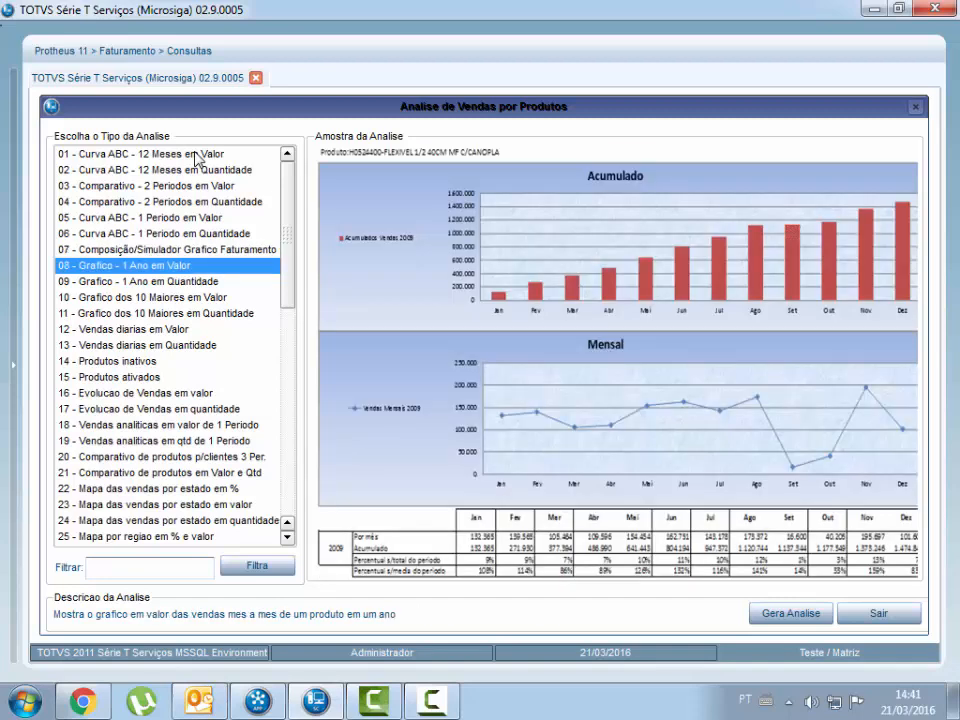
key(Down)
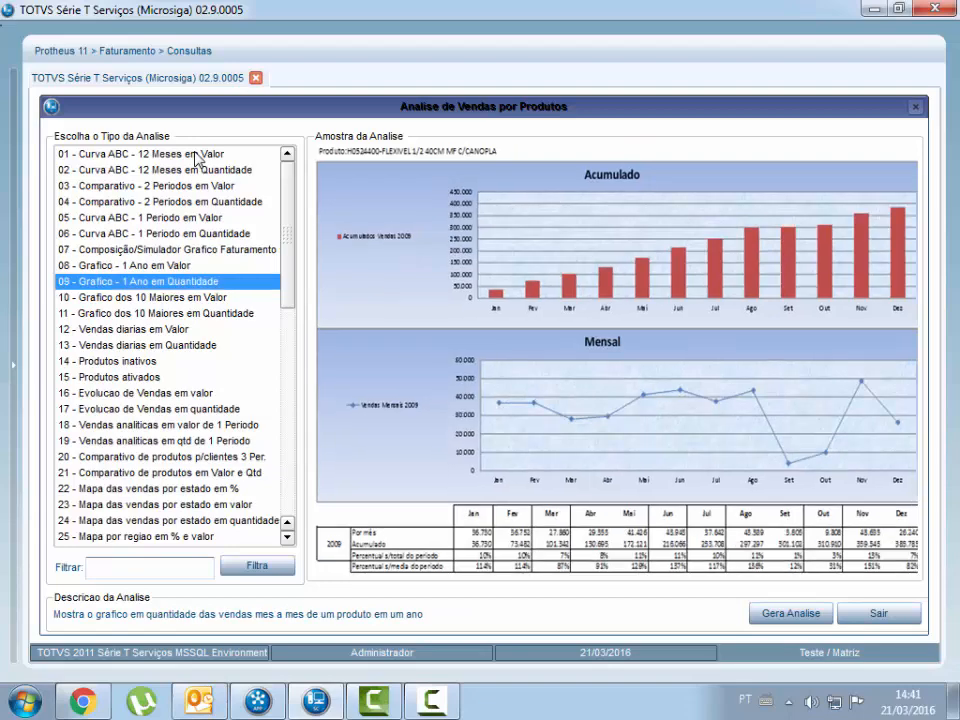
Select the analysis 01 - Curva ABC - 12 Meses em Valor and open its generation parameters.
key(Up)
key(Up)
key(Up)
key(Up)
key(Up)
key(Up)
key(Up)
key(Up)
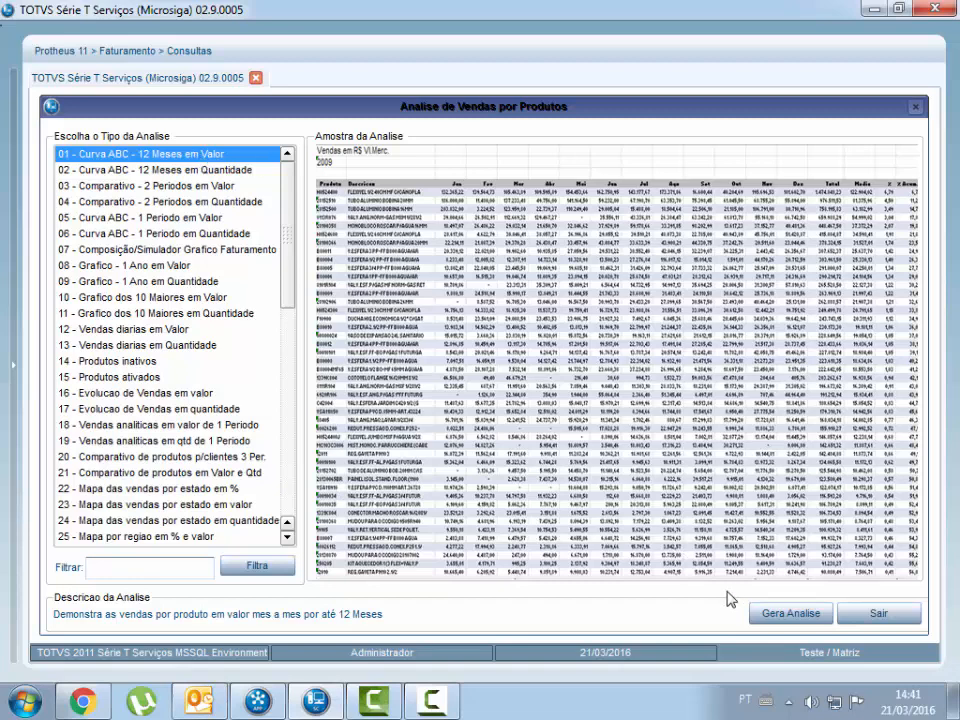
click(790, 613)
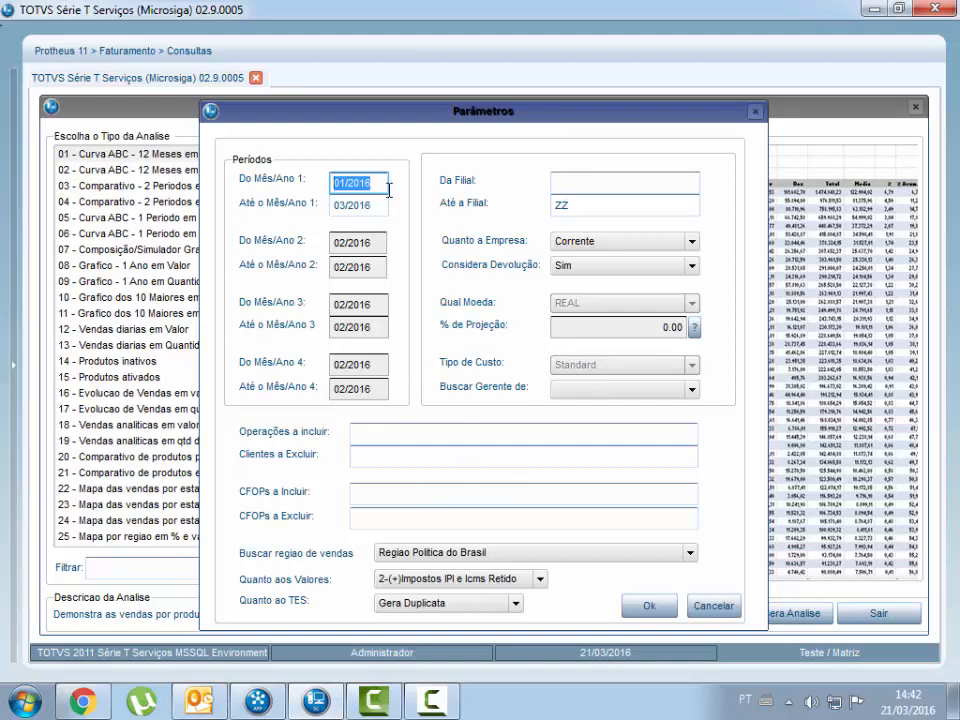
Set period 1 to 01/2009 through 12/2009, base the values on 1- Valor das Mercadorias, and generate the analysis.
text(01/200)
text(912/2009)
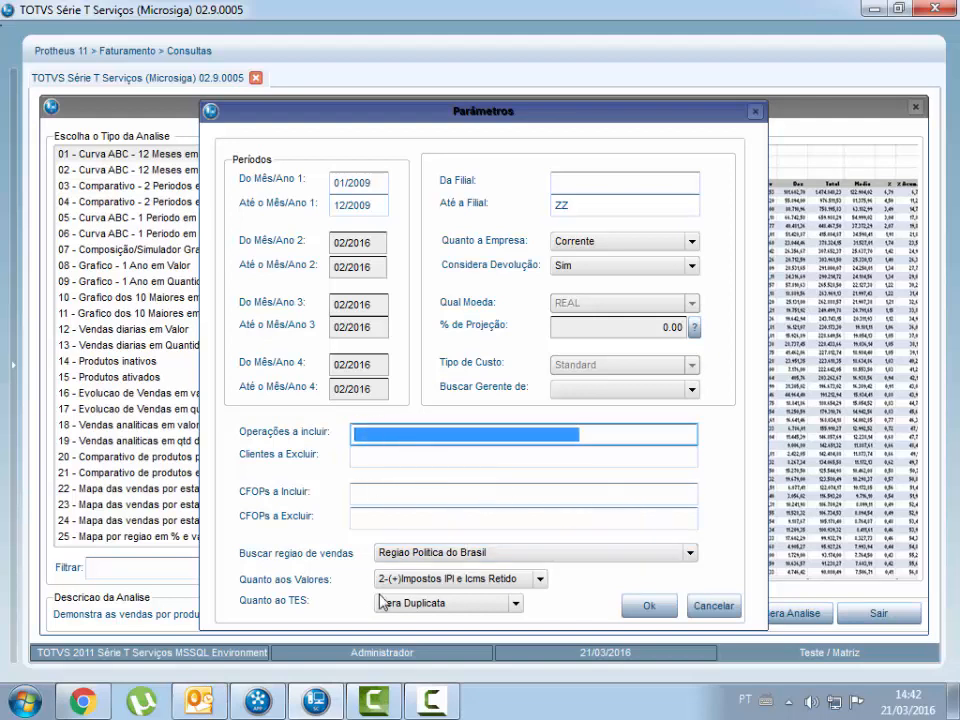
click(541, 581)
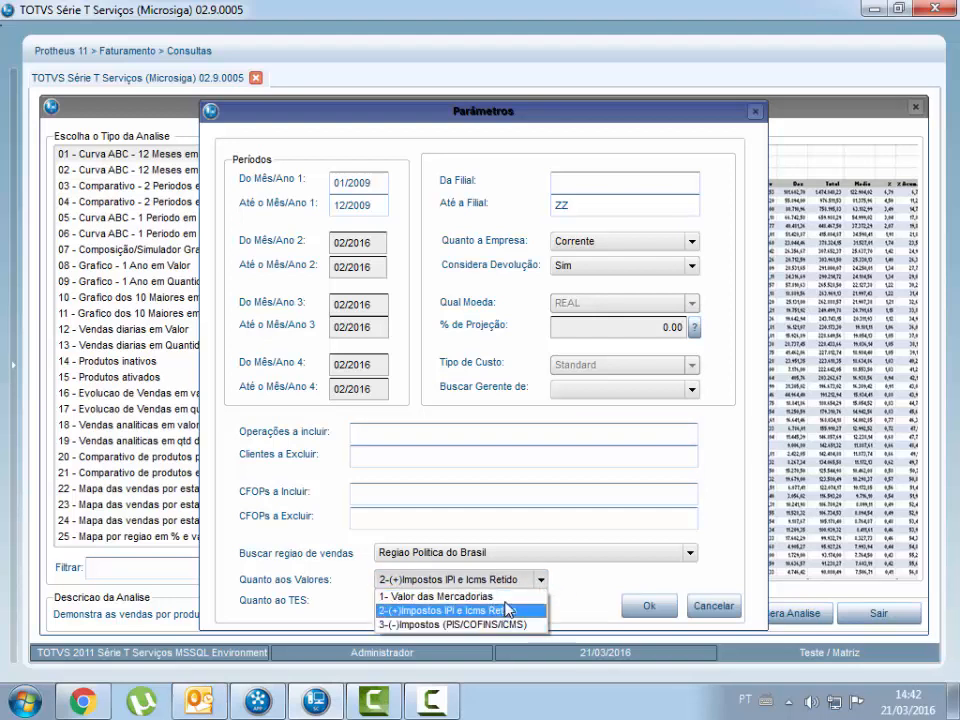
click(511, 597)
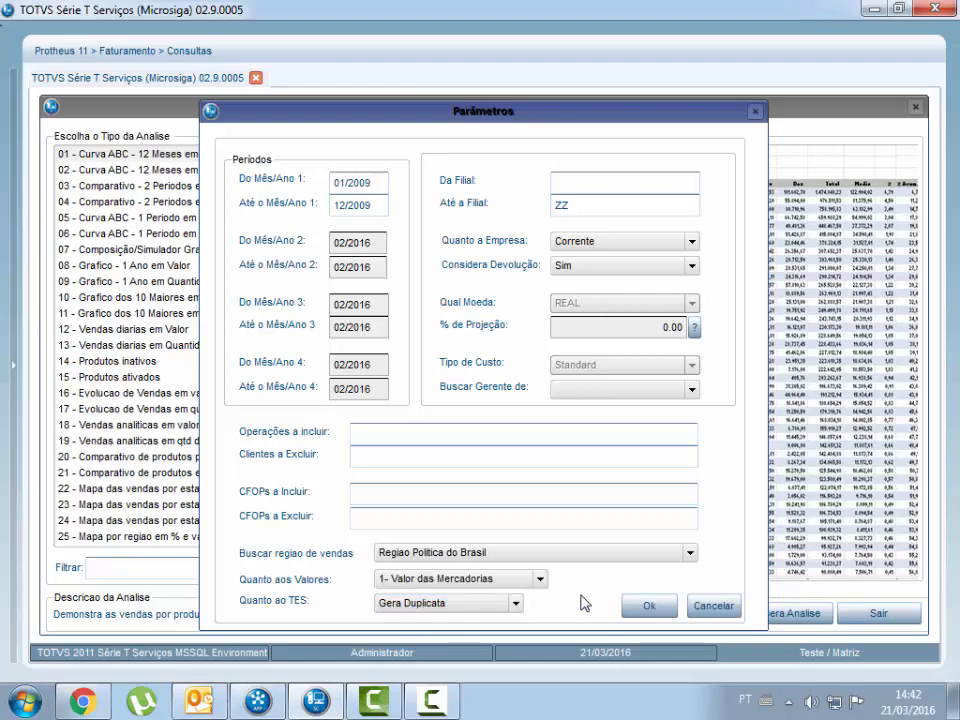
click(648, 607)
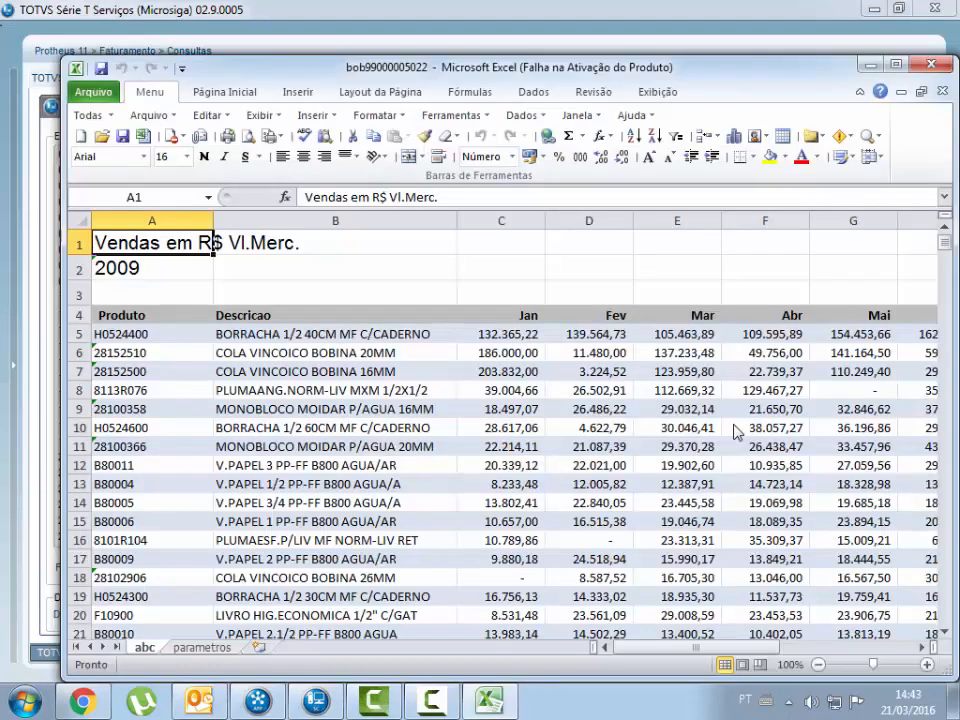
Maximize the generated Excel workbook and examine the first product's row across the months to the % Acum. column.
click(899, 68)
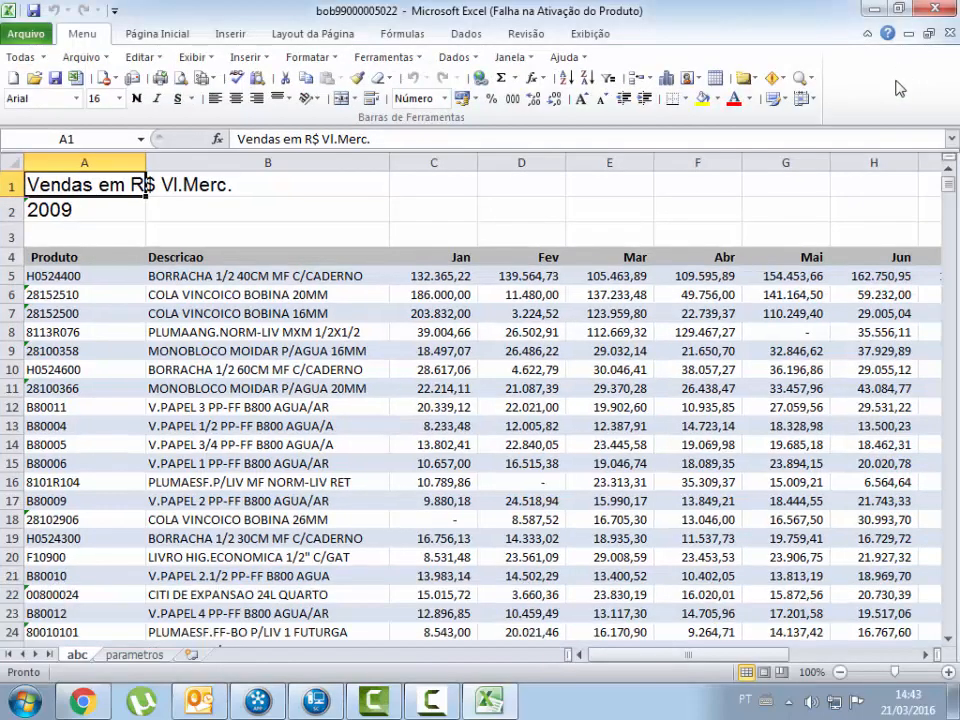
click(125, 284)
key(Right)
key(Right)
key(Right)
key(Right)
key(Right)
key(Right)
key(Right)
key(Right)
key(Right)
key(Right)
key(Right)
key(Right)
key(Right)
key(Right)
key(Right)
key(Right)
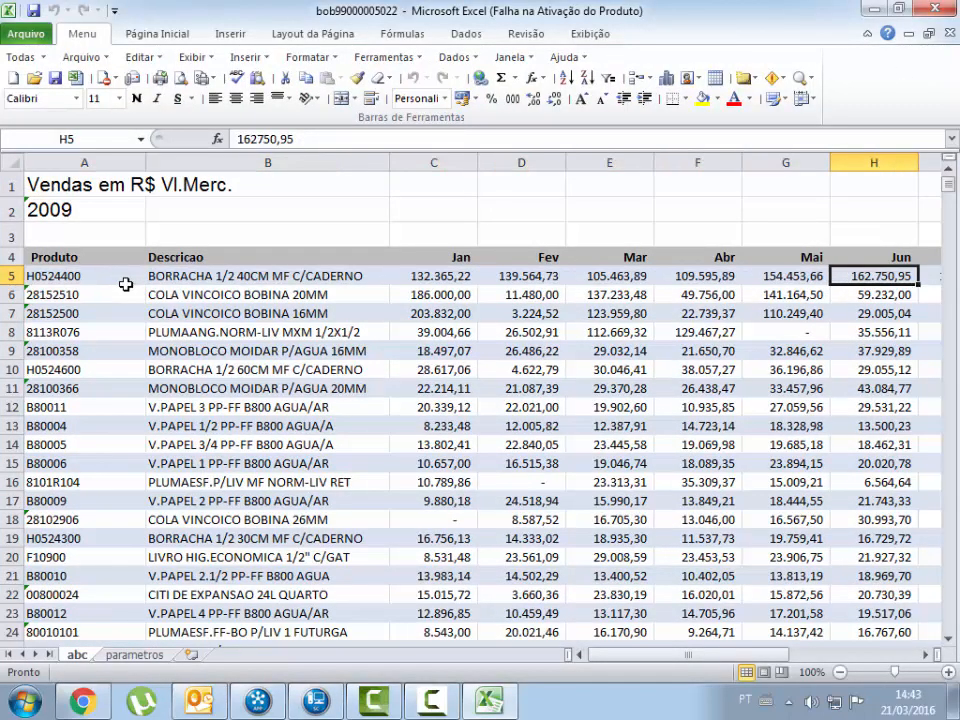
key(Right)
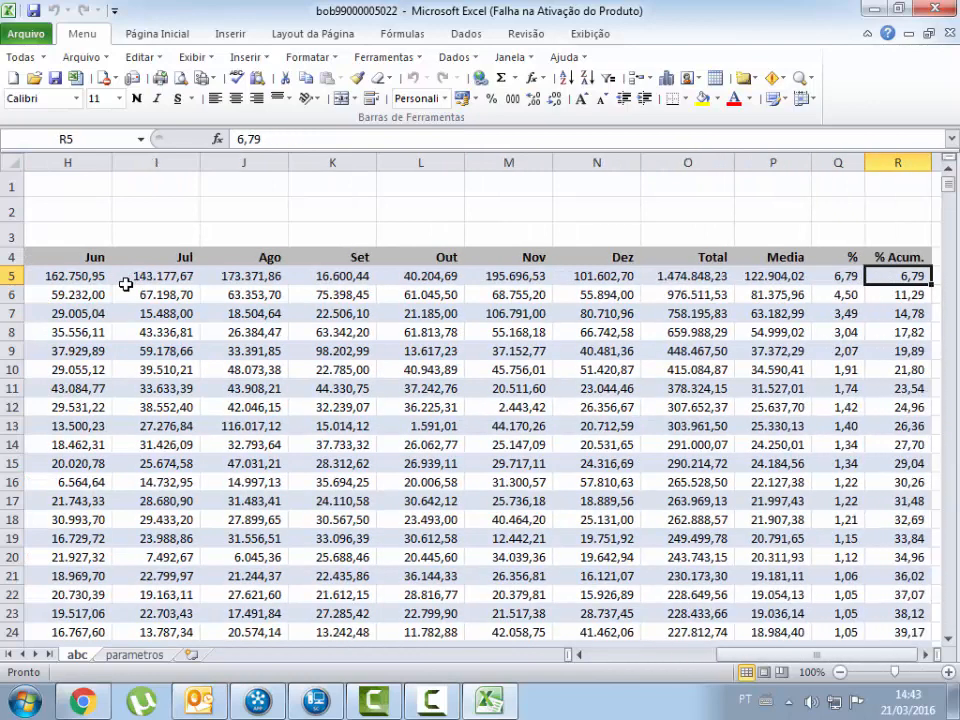
Examine the Total, Media and percentage columns for the top products, then return to the Produto column.
key(Left)
key(Left)
key(Left)
key(Left)
key(Right)
key(Right)
key(Right)
key(Left)
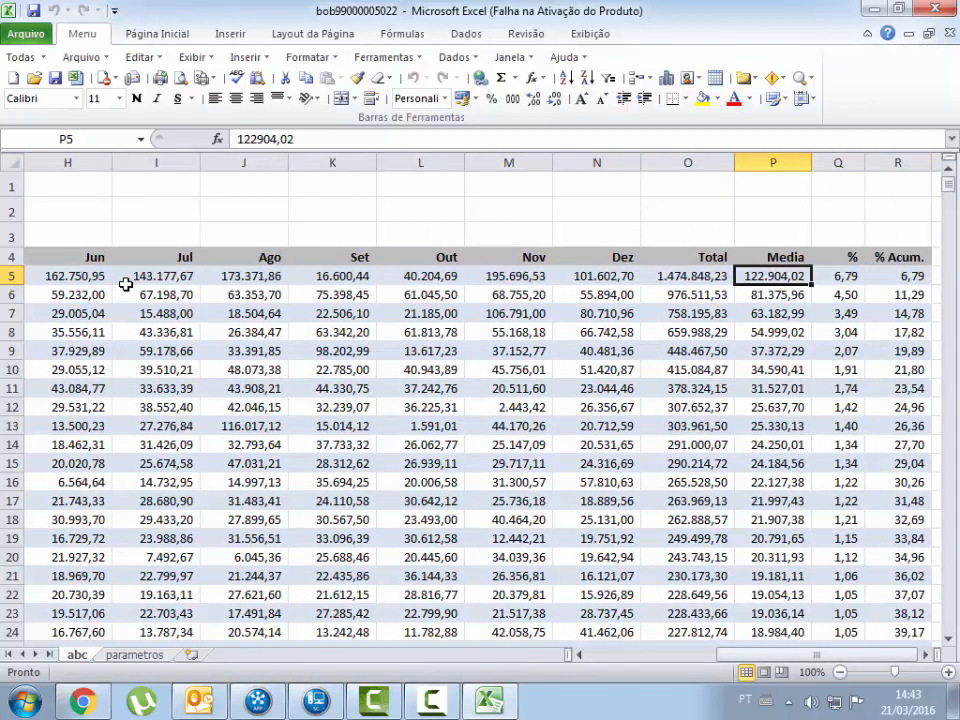
key(Left)
key(Down)
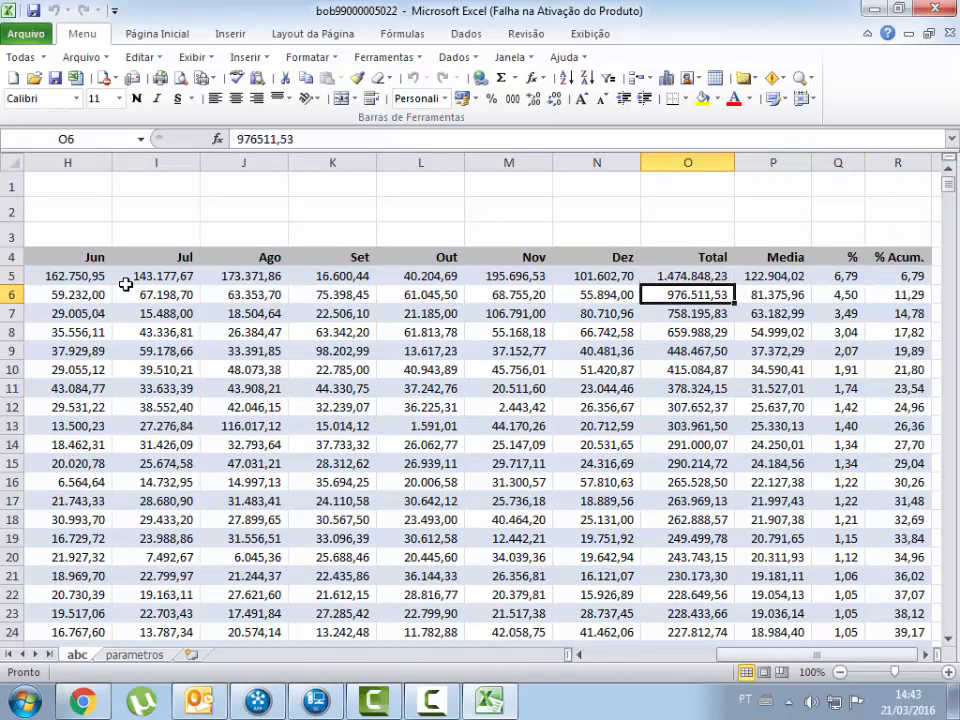
key(Down)
key(Down)
key(Left)
key(Home)
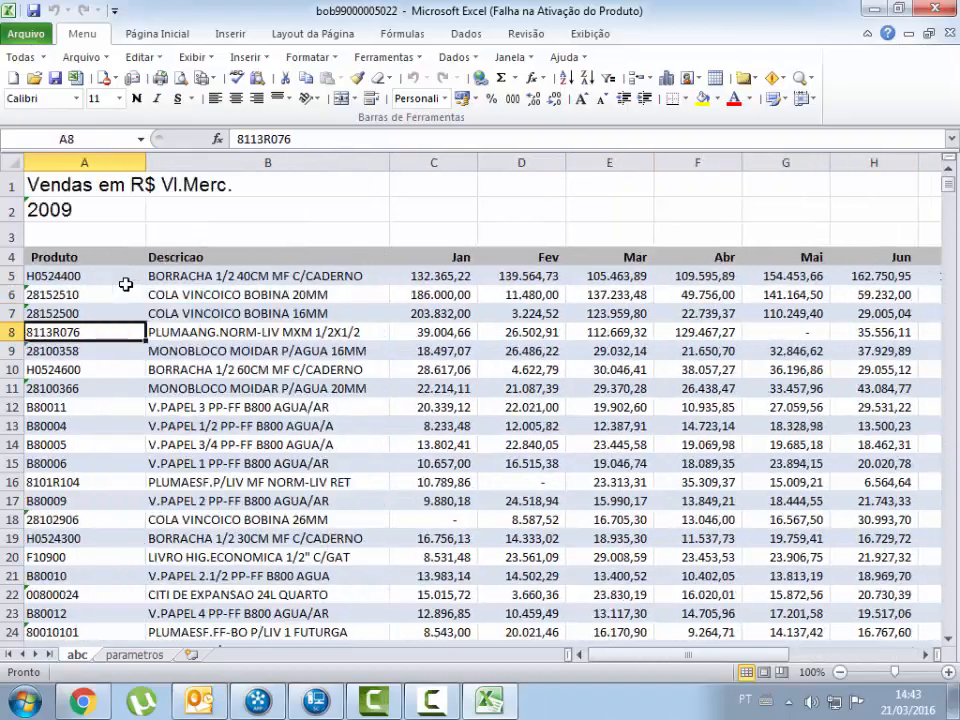
Look through the product rows of the abc sheet down to the end of the list.
key(Page_Down)
key(Page_Down)
key(Page_Down)
key(Page_Down)
key(Page_Down)
key(Page_Down)
key(Page_Down)
key(Page_Down)
key(Page_Down)
key(Page_Down)
key(Page_Down)
key(Page_Down)
key(Page_Down)
key(Page_Down)
key(Page_Down)
key(Page_Down)
key(Page_Down)
key(Page_Down)
key(Page_Down)
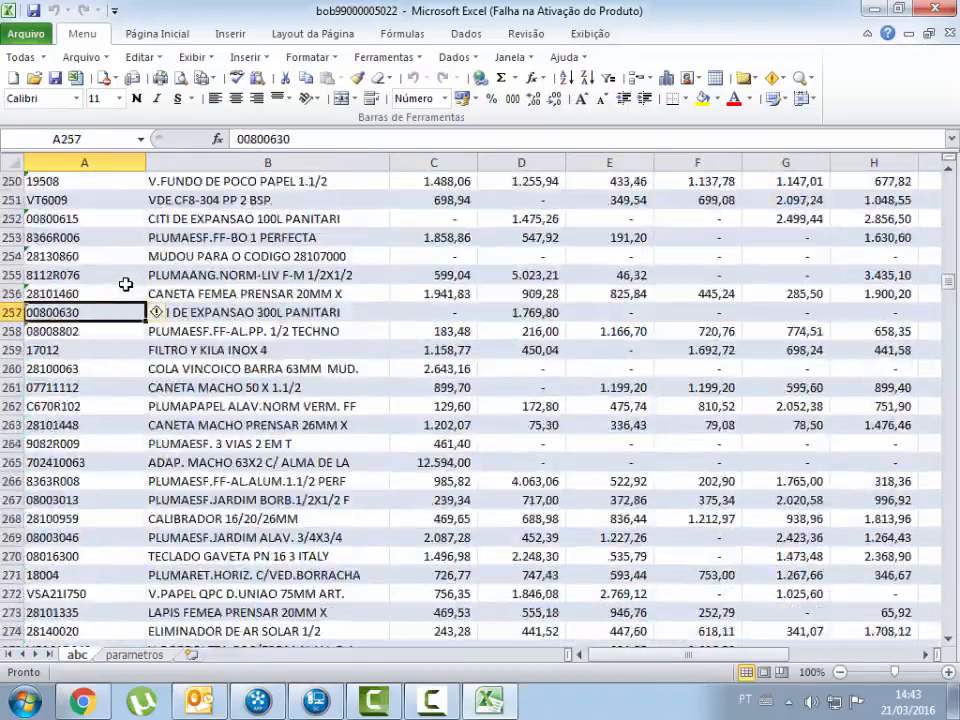
scroll(125, 284, down, 6)
key(Page_Down)
key(Page_Down)
key(Page_Down)
key(Page_Down)
key(Page_Down)
key(Page_Down)
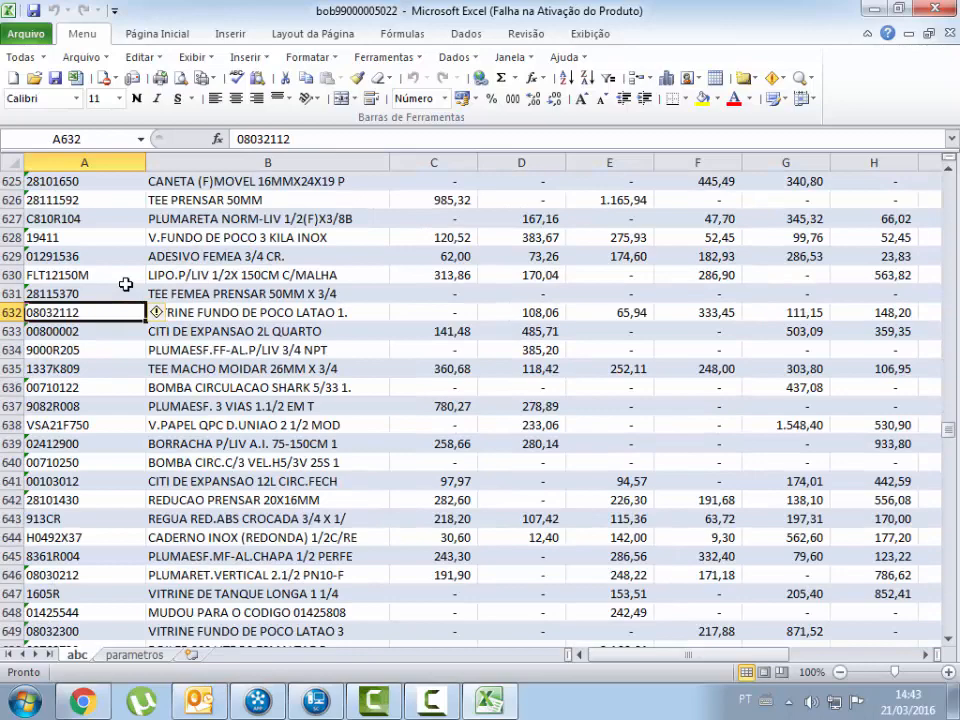
key(ctrl+Down)
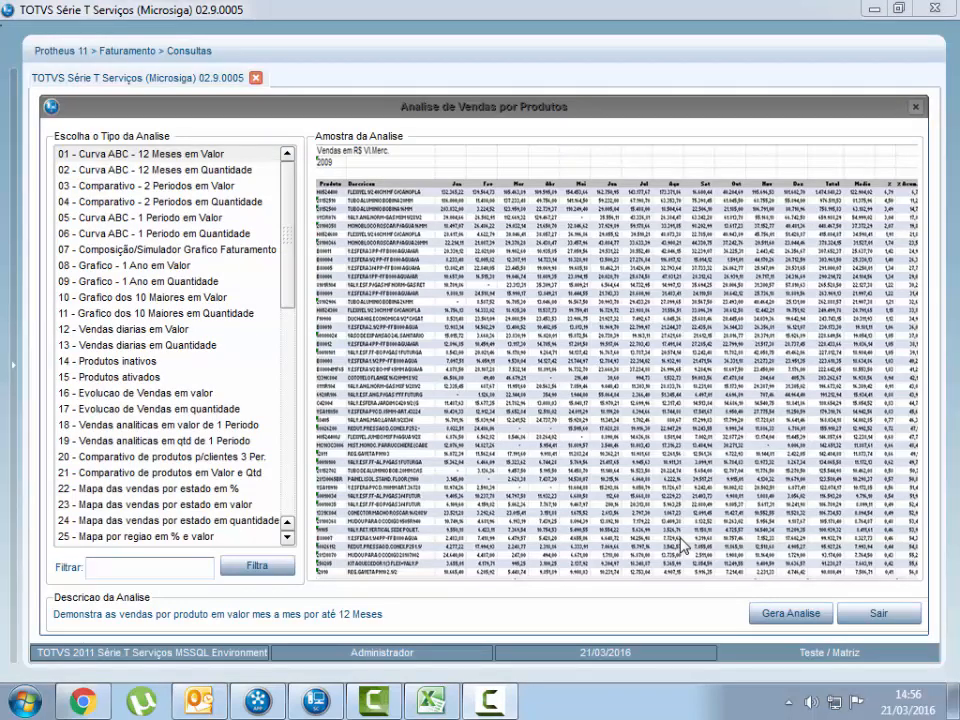
Back in TOTVS Série T, preview the product analysis samples from 02 - Curva ABC - 12 Meses em Quantidade through 26 - Mapa por regiao em % e quantidade.
click(187, 178)
key(Down)
key(Down)
key(Down)
key(Down)
key(Down)
key(Down)
key(Down)
key(Down)
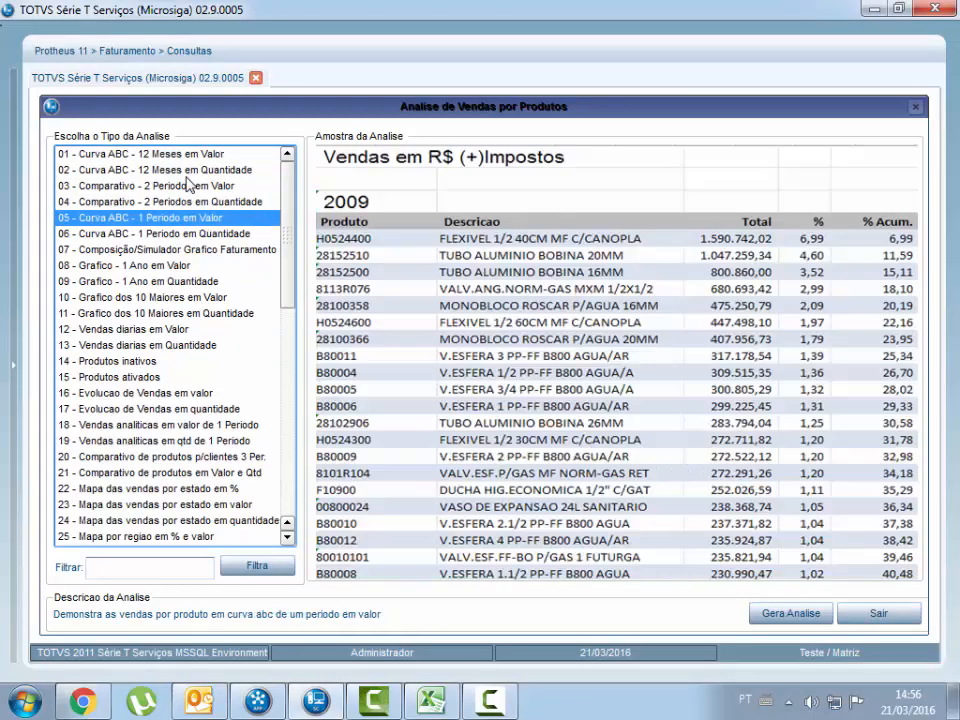
key(Down)
key(Down)
key(Down)
key(Down)
key(Down)
key(Down)
key(Down)
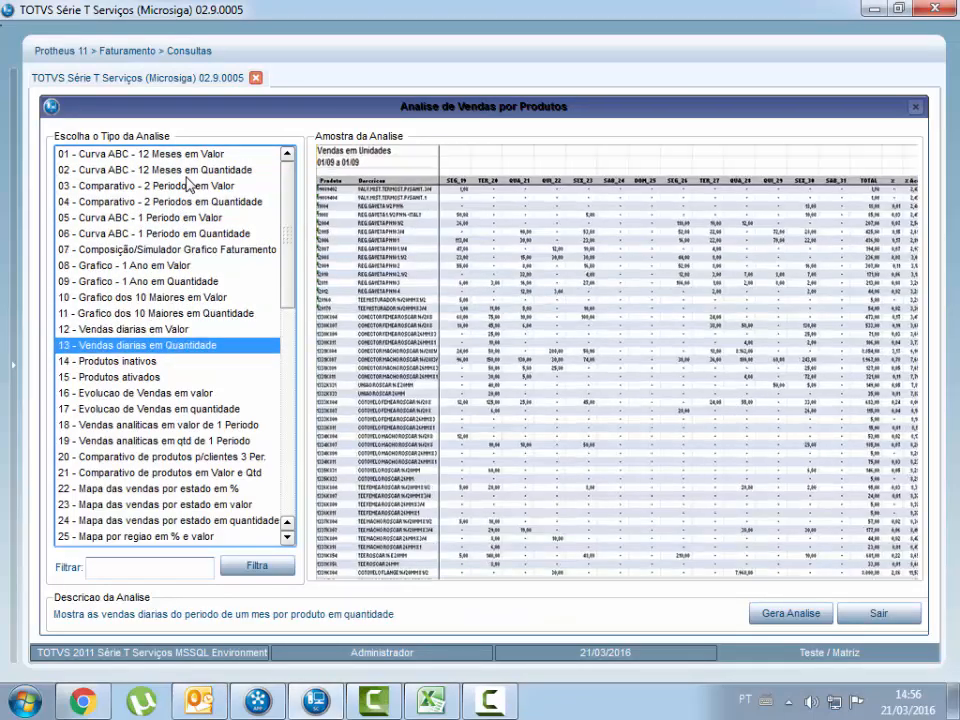
key(Down)
key(Down)
key(Down)
key(Down)
key(Down)
key(Down)
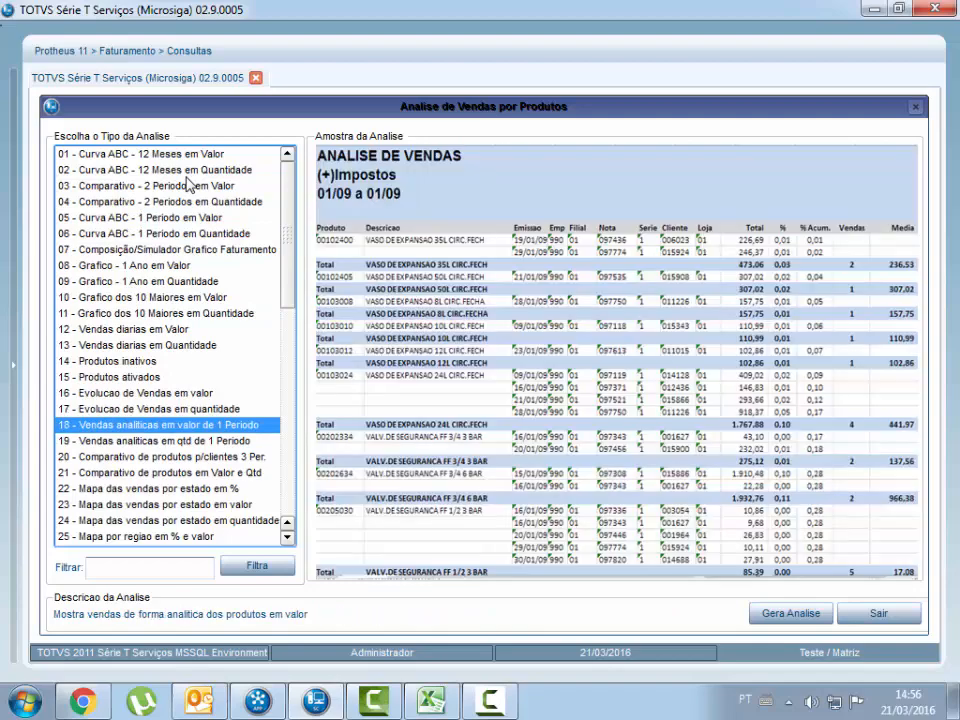
key(Down)
key(Down)
key(Down)
key(Down)
key(Down)
key(Down)
key(Down)
key(Down)
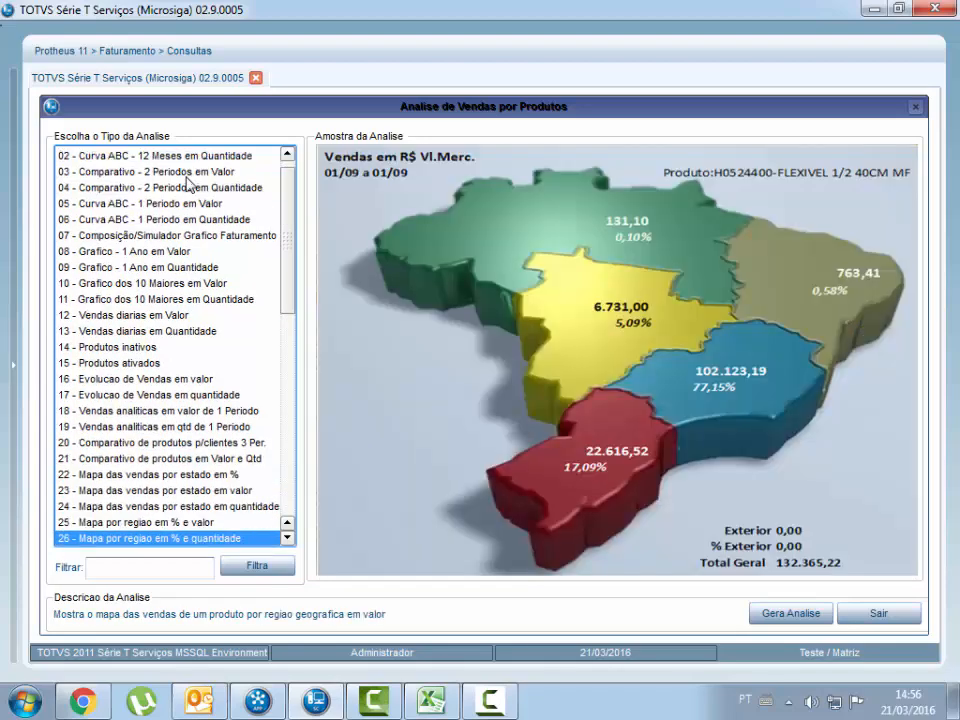
Preview the samples for the SP state maps and 30 - Curva ABC em Valor por faixa, going back to 23 - Mapa das vendas por estado em valor.
key(Up)
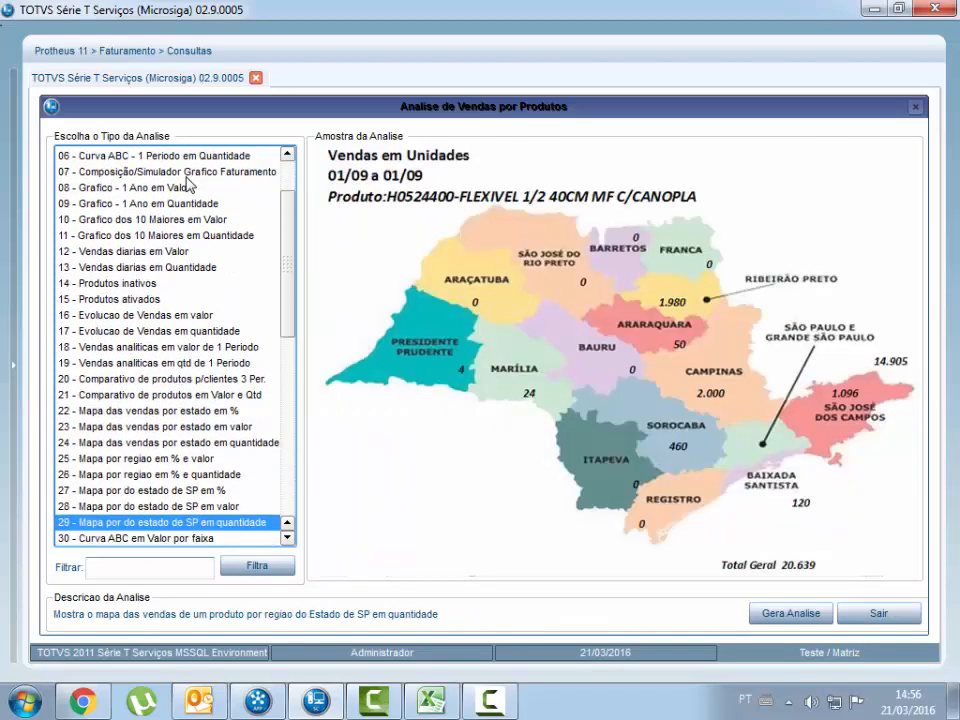
key(Down)
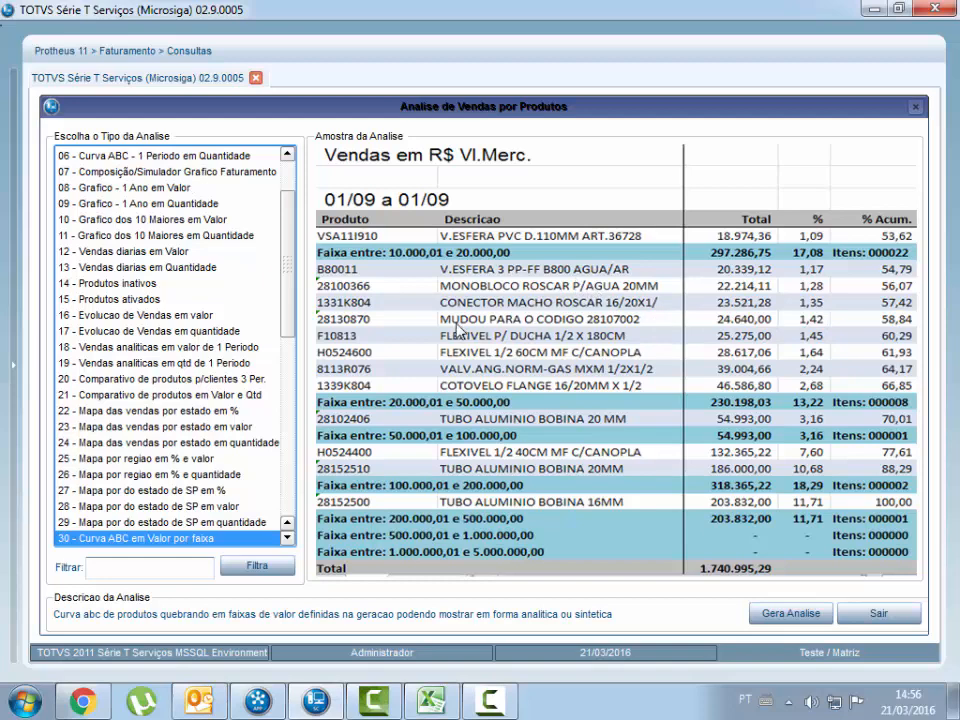
key(Down)
key(Up)
key(Up)
key(Up)
key(Up)
key(Up)
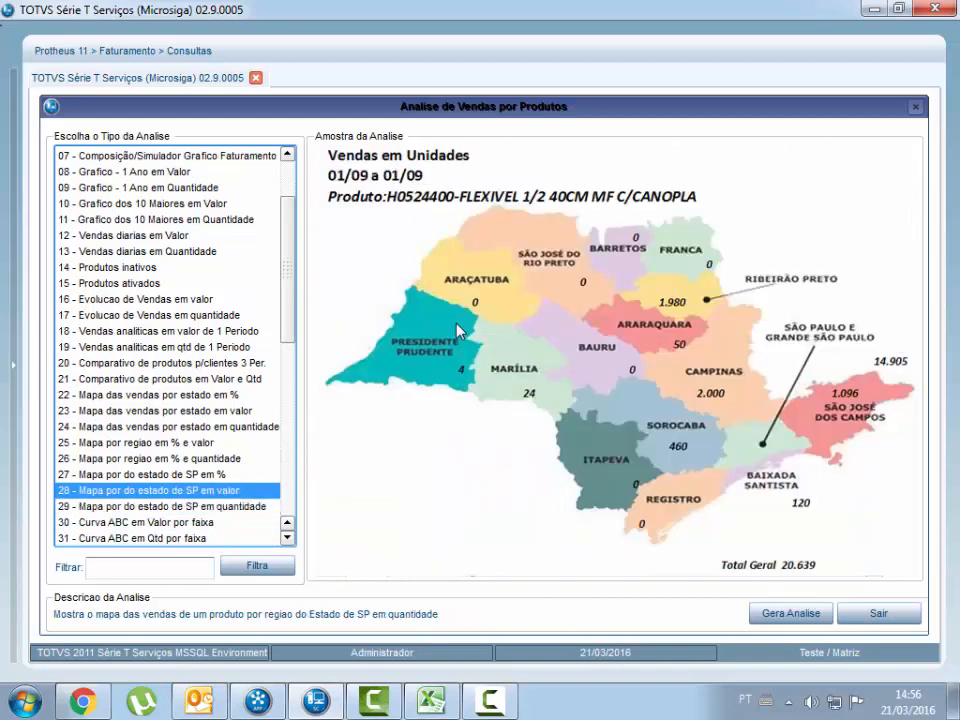
key(Down)
key(Down)
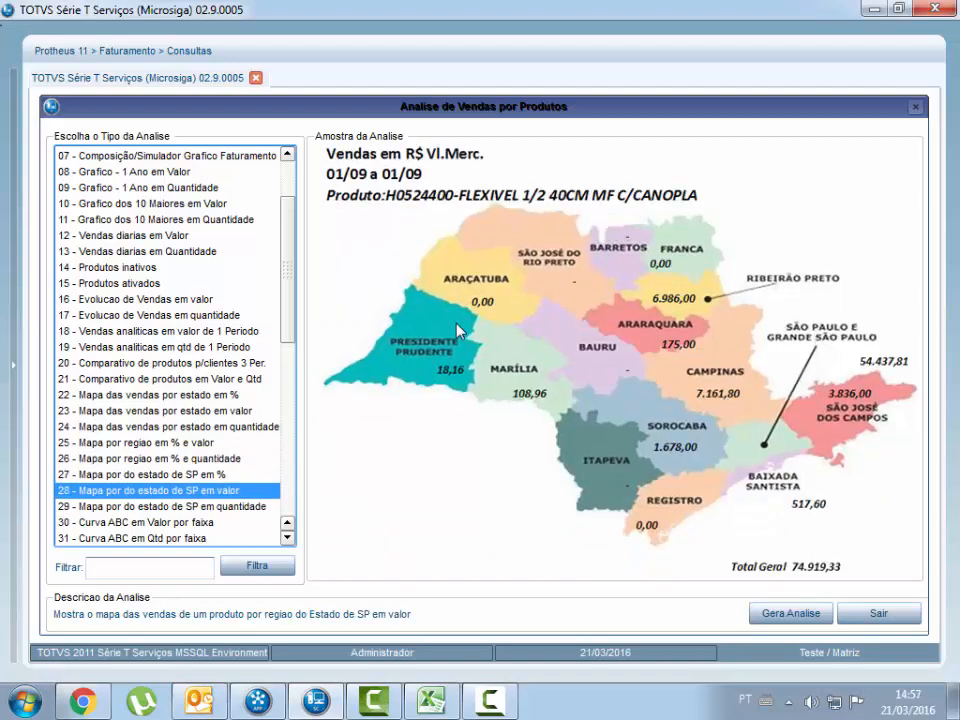
key(Up)
key(Up)
key(Up)
key(Up)
key(Up)
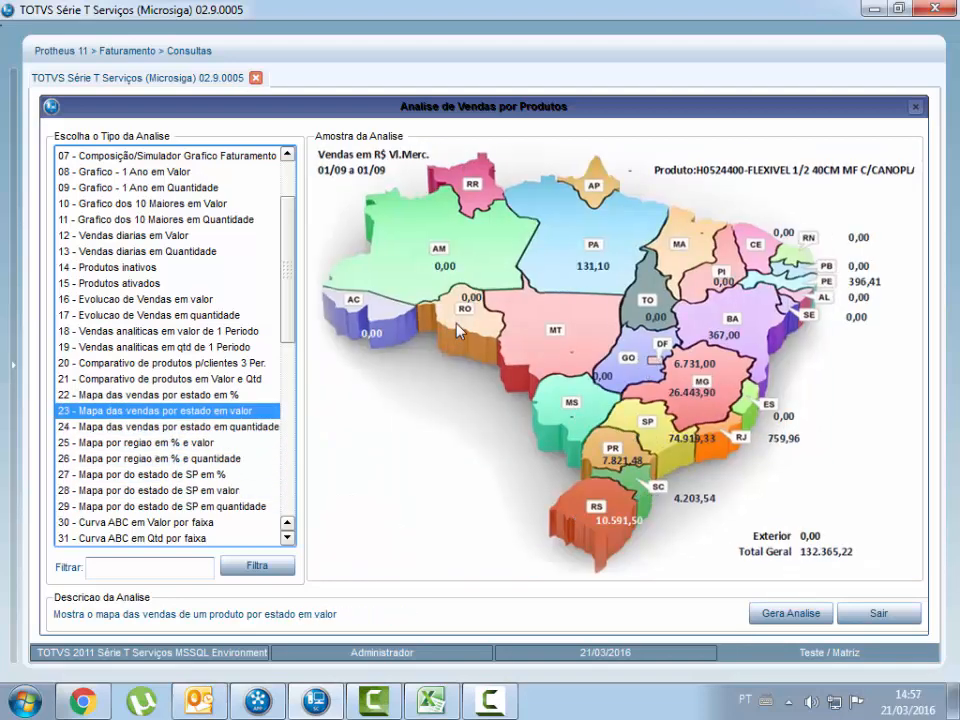
Preview the product analysis samples from 24 - Mapa das vendas por estado em quantidade through 38 - Curva ABC em Valor 2 Anos.
key(Down)
key(Down)
key(Down)
key(Down)
key(Down)
key(Down)
key(Down)
key(Down)
key(Down)
key(Down)
key(Down)
key(Down)
key(Down)
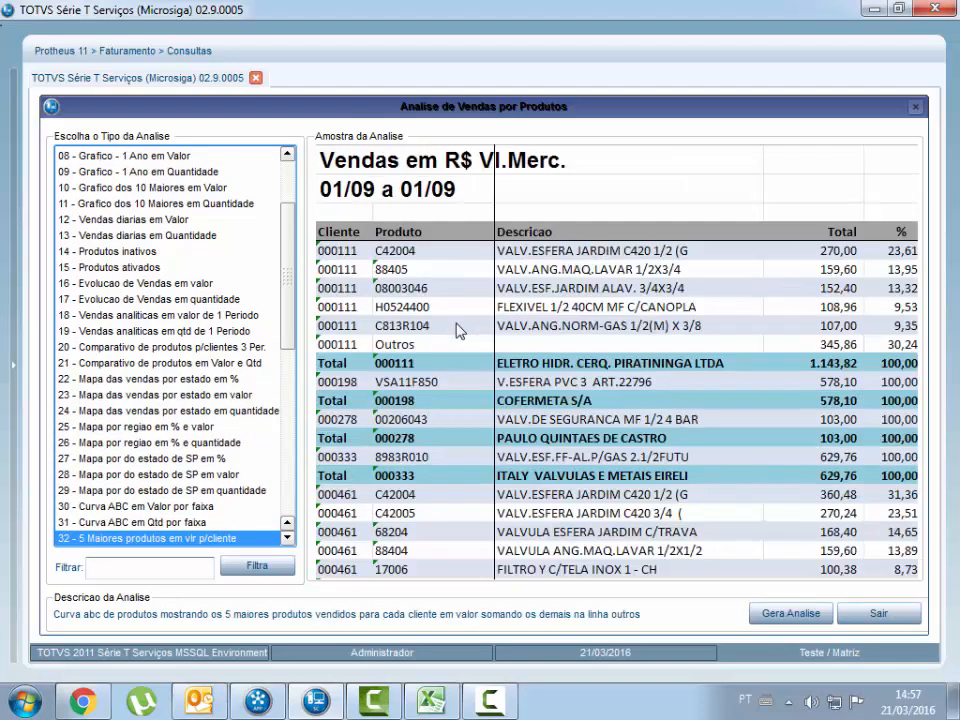
key(Down)
key(Down)
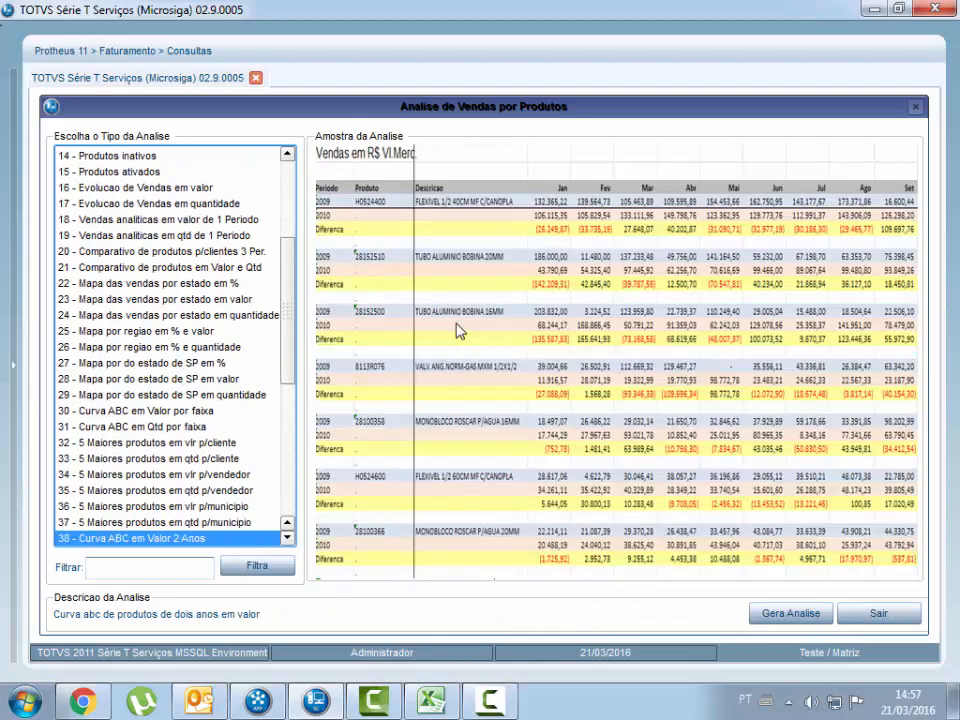
Return to 32 - 5 Maiores produtos em vlr p/cliente and preview the top-five samples through 35 - 5 Maiores produtos em qtd p/vendedor.
key(Up)
key(Up)
key(Up)
key(Up)
key(Up)
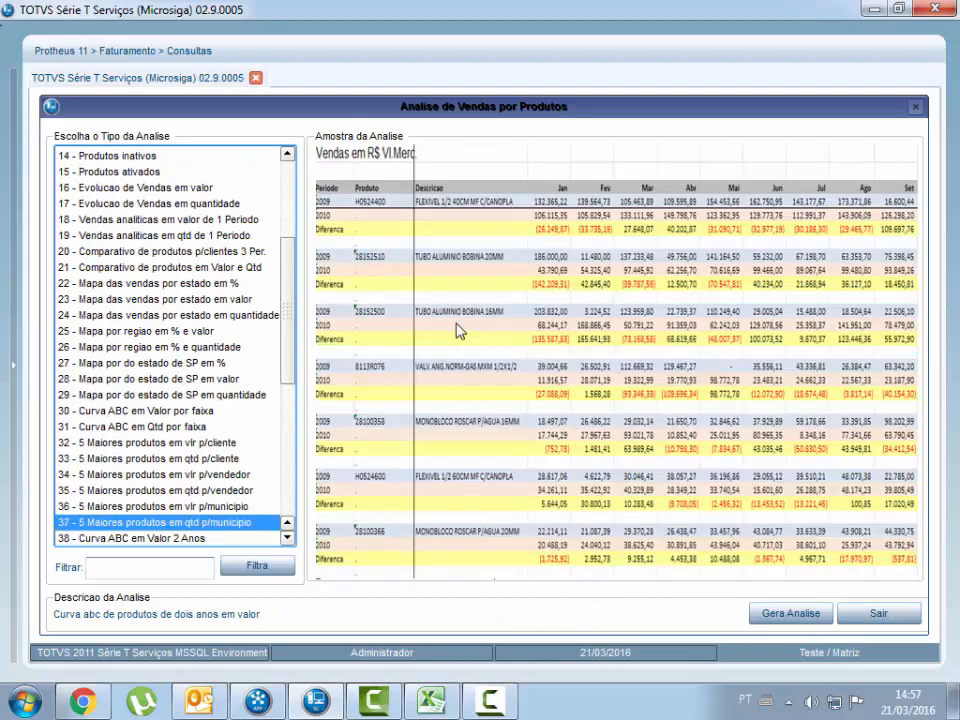
key(Up)
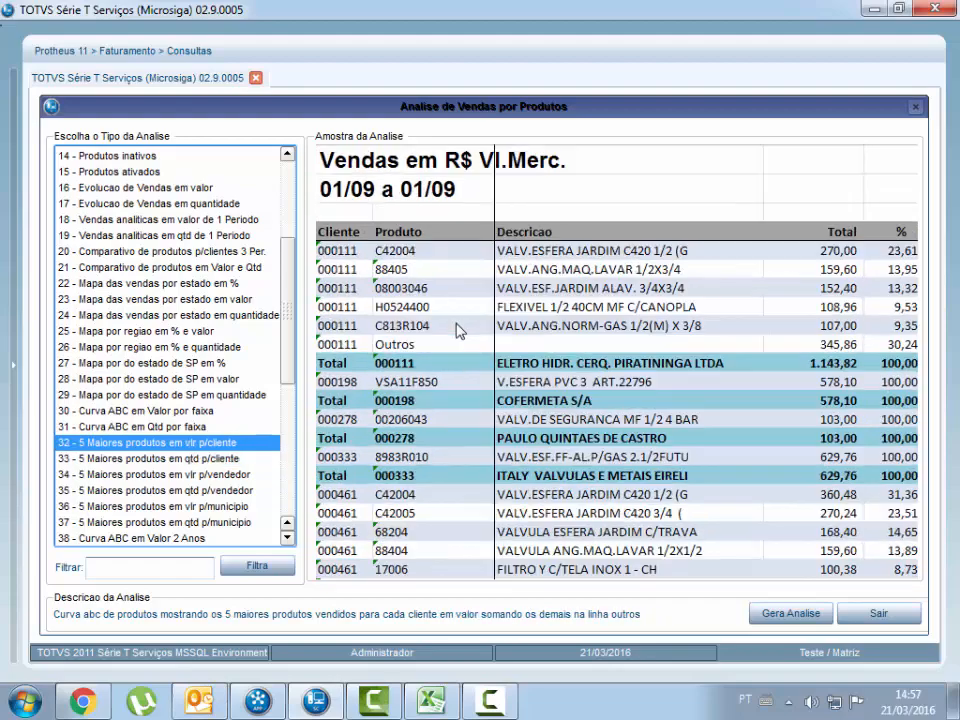
key(Down)
key(Down)
key(Down)
key(Down)
key(Down)
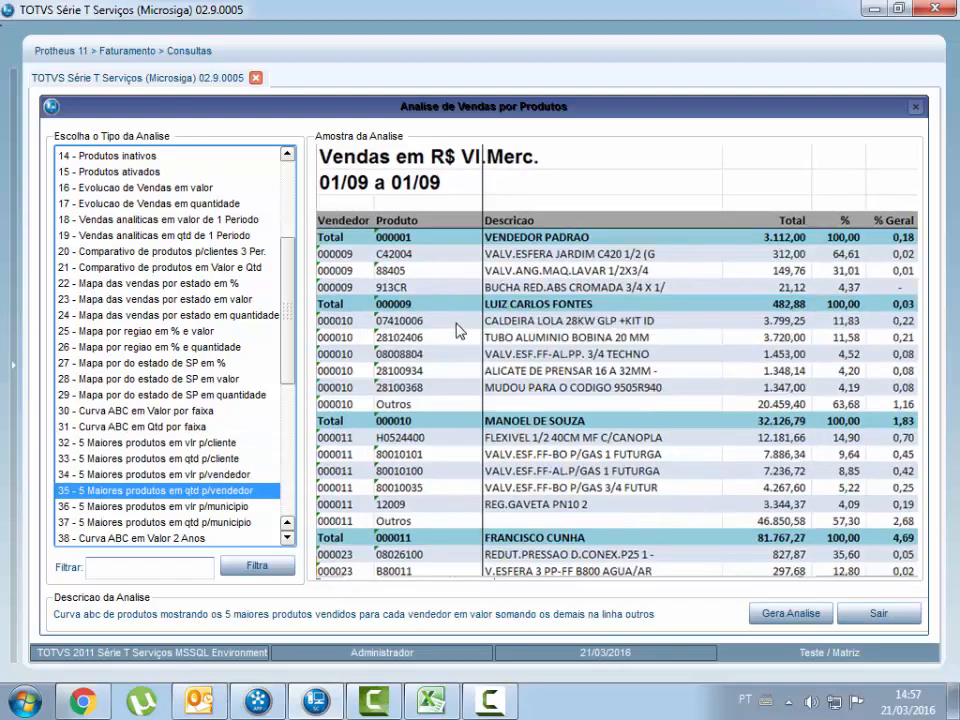
Preview the analysis samples from 36 - 5 Maiores produtos em vlr p/municipio through 56 - Grafico - Trimestral 2 Anos em Valor.
key(Down)
key(Down)
key(Down)
key(Down)
key(Down)
key(Down)
key(Down)
key(Down)
key(Down)
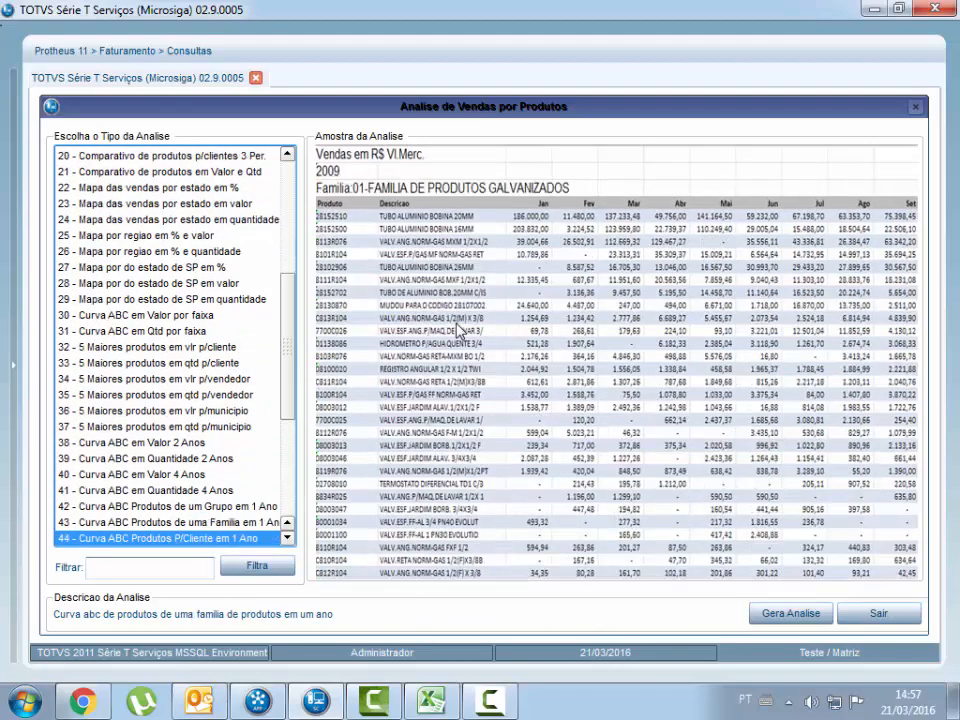
key(Down)
key(Down)
key(Down)
key(Down)
key(Down)
key(Down)
key(Down)
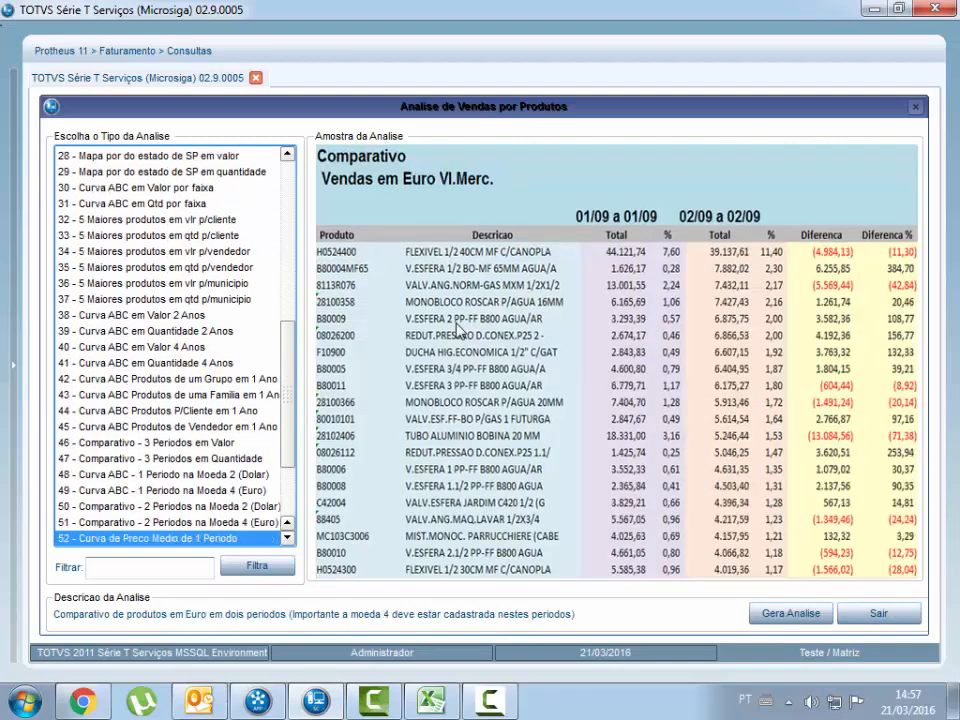
key(Down)
key(Down)
key(Down)
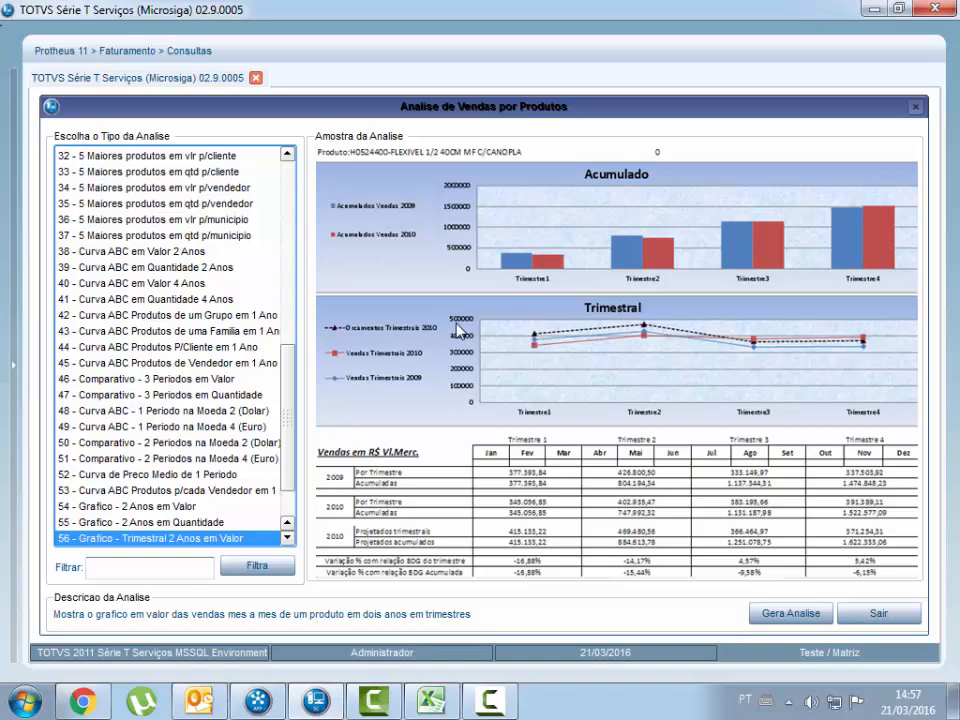
Preview the remaining samples from 57 - Grafico - Trimestral 2 Anos em Quantidade through 60 - Curvas ABC de dois periodos em Quantidade.
key(Down)
key(Down)
key(Down)
key(Down)
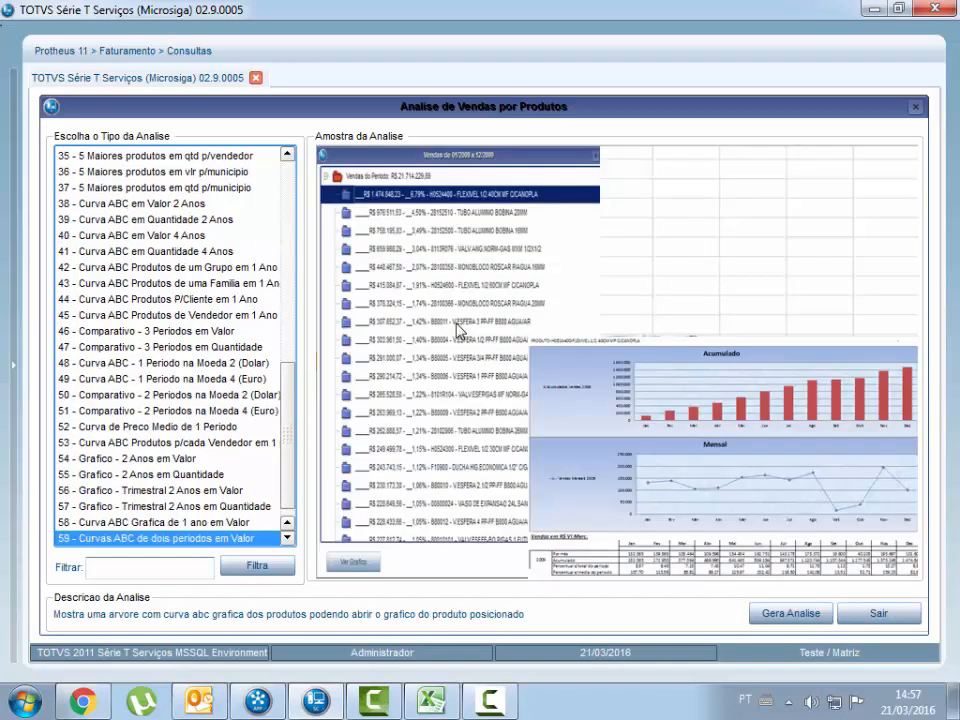
key(Up)
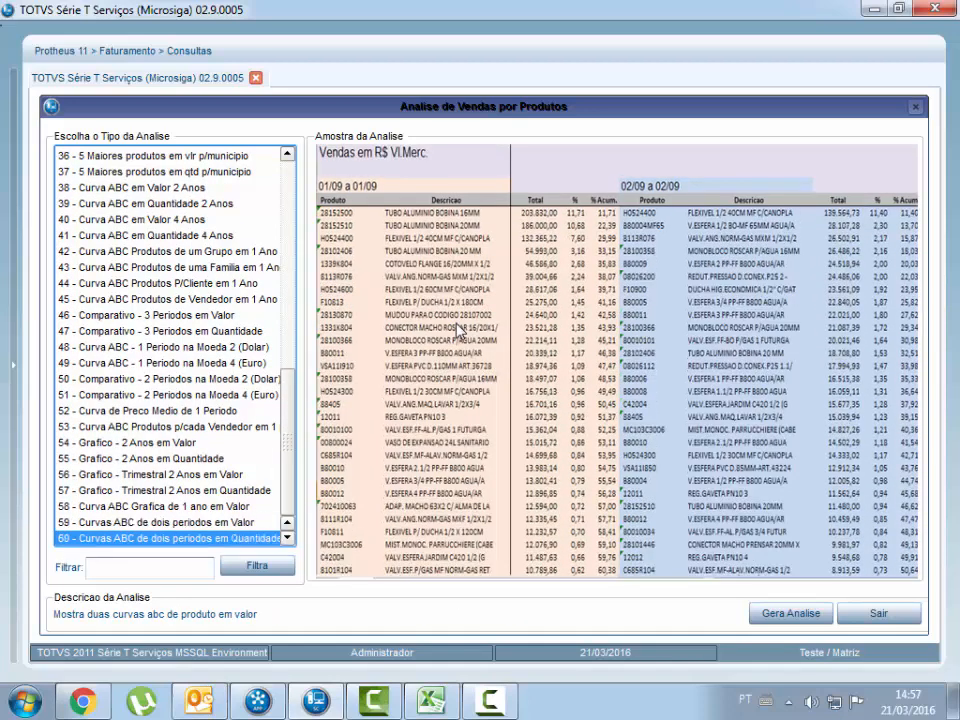
key(Down)
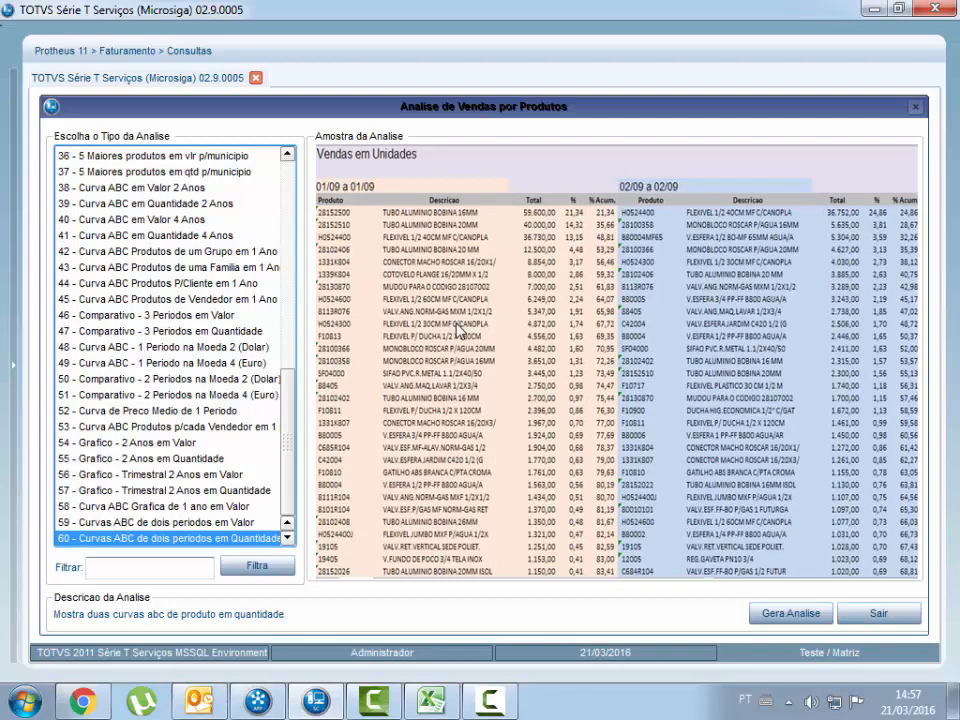
Go back up the analysis list, choose 04 - Comparativo - 2 Periodos em Quantidade and open its generation parameters.
key(Up)
key(Page_Up)
key(Page_Up)
key(Page_Up)
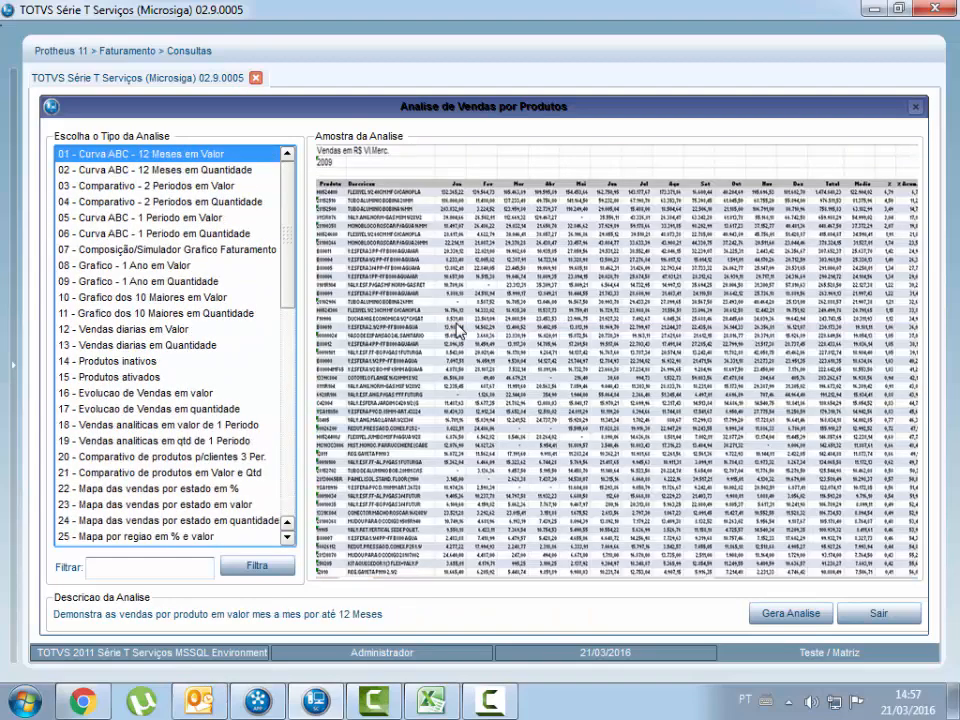
key(Down)
key(Down)
key(Down)
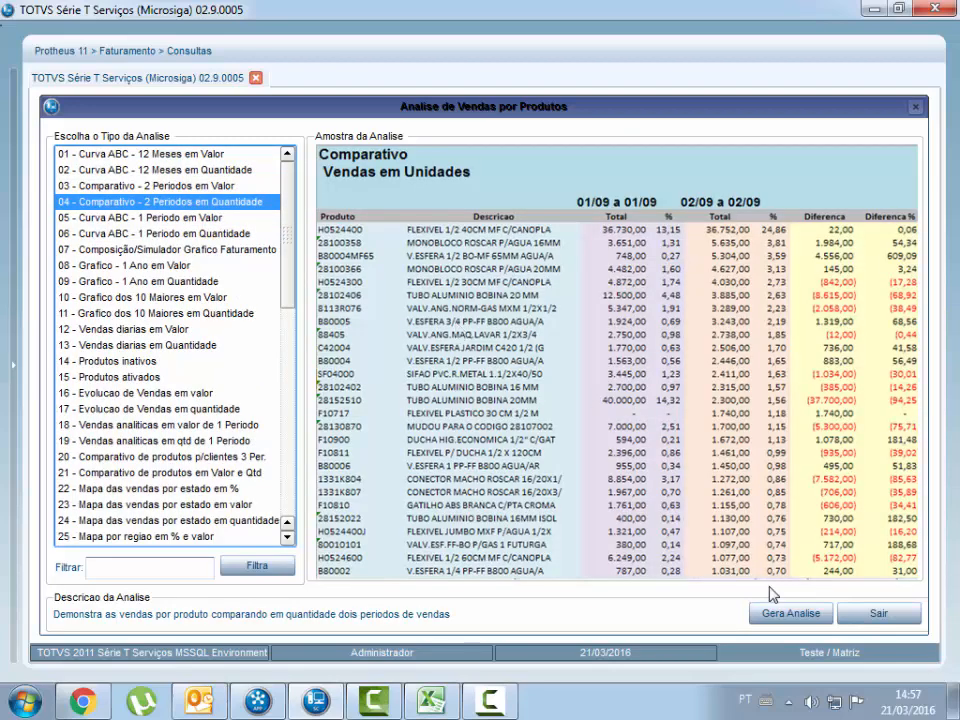
click(795, 616)
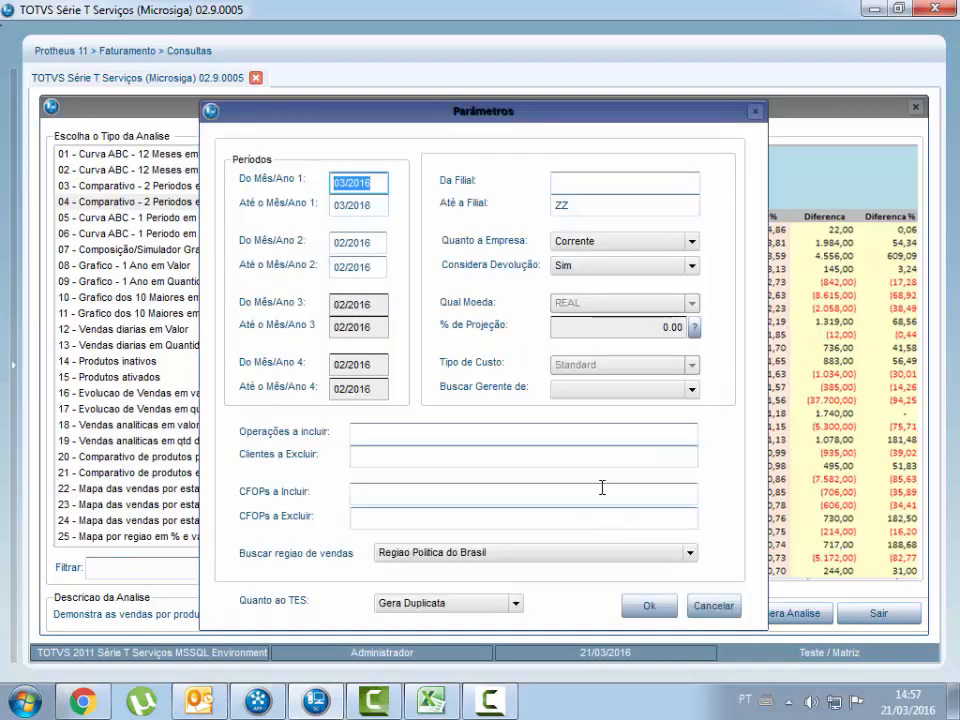
Set period 1 to 01/2009 through 01/2009 and period 2 to 02/2009 through 02/2009, and generate the comparison.
text(01/200901/2)
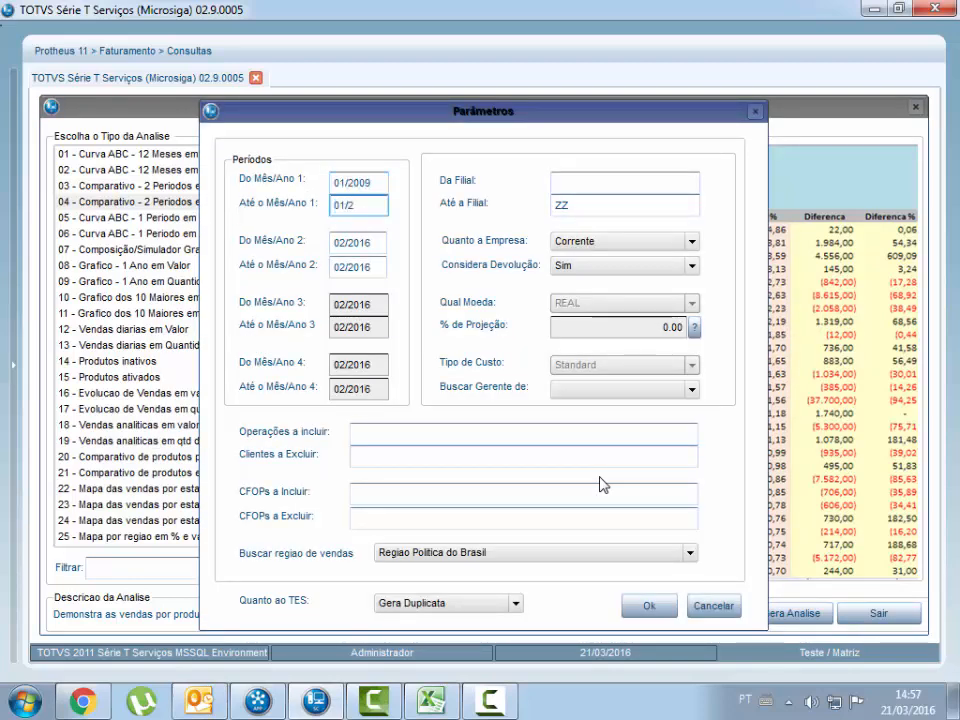
text(0090)
text(2/200)
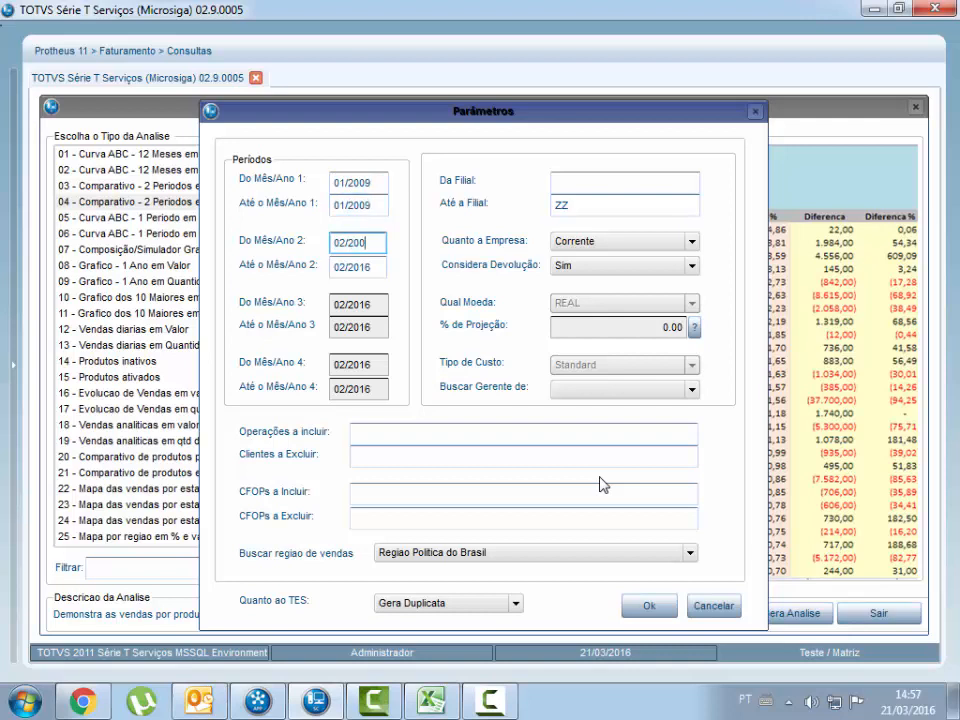
text(90)
text(2/2009)
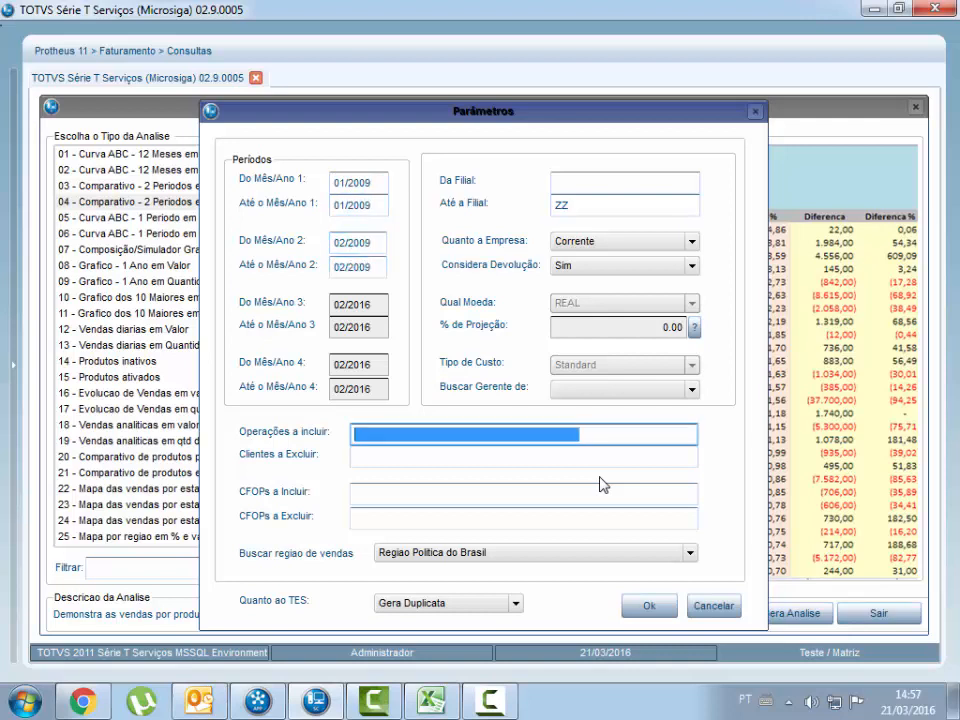
click(641, 608)
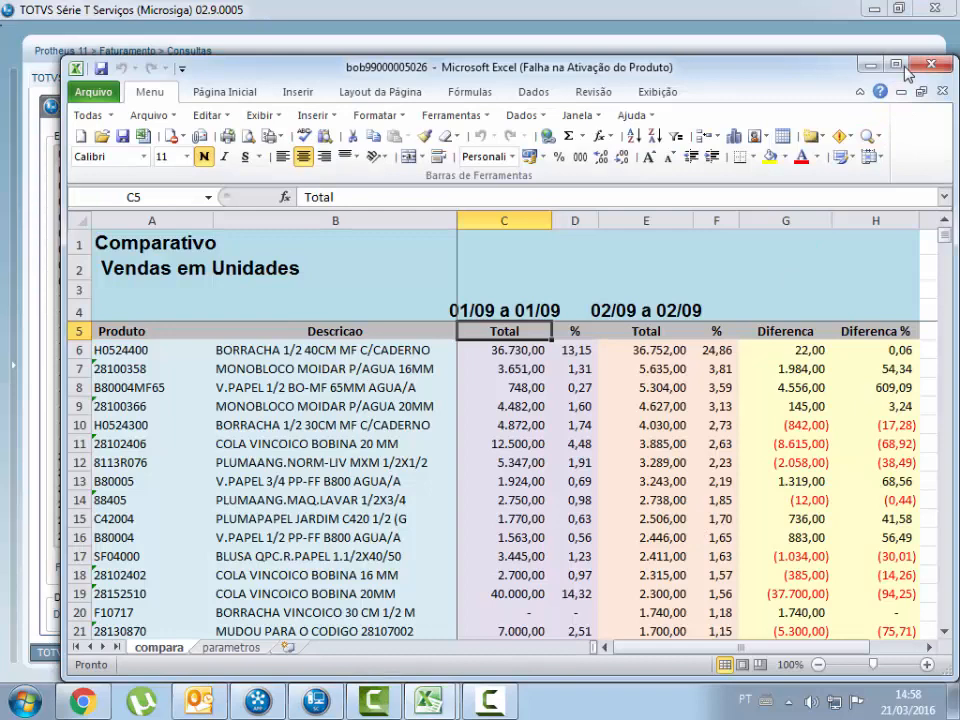
Maximize the generated workbook, examine the two-period comparison and the parametros sheet, and return to the compara sheet.
click(903, 65)
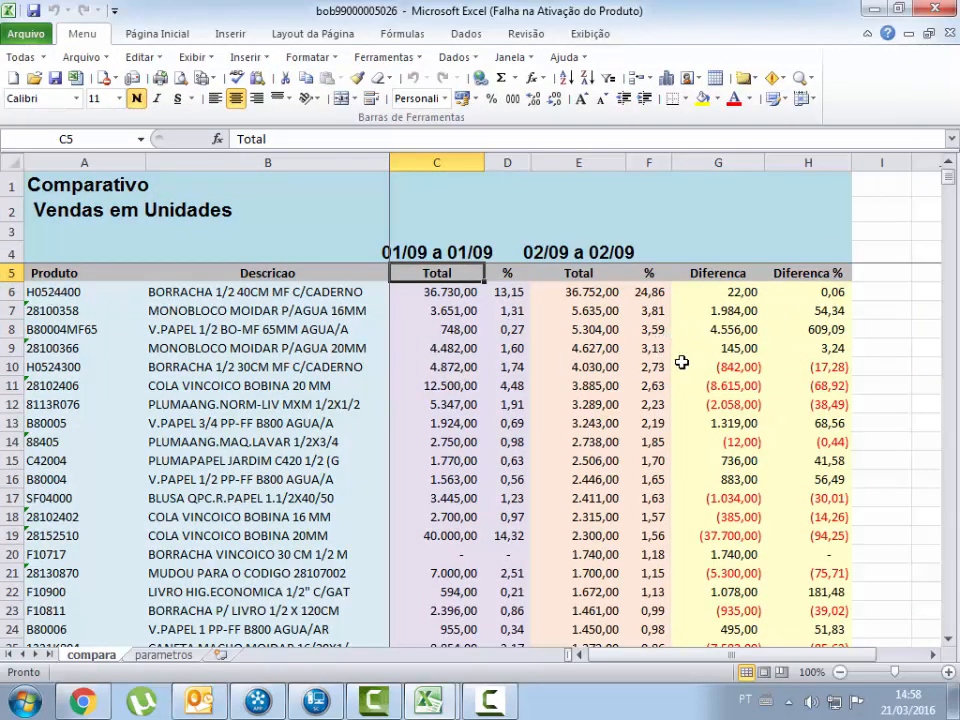
mouse_move(947, 176)
mouse_down()
mouse_move(947, 539)
mouse_move(950, 178)
mouse_up()
click(164, 655)
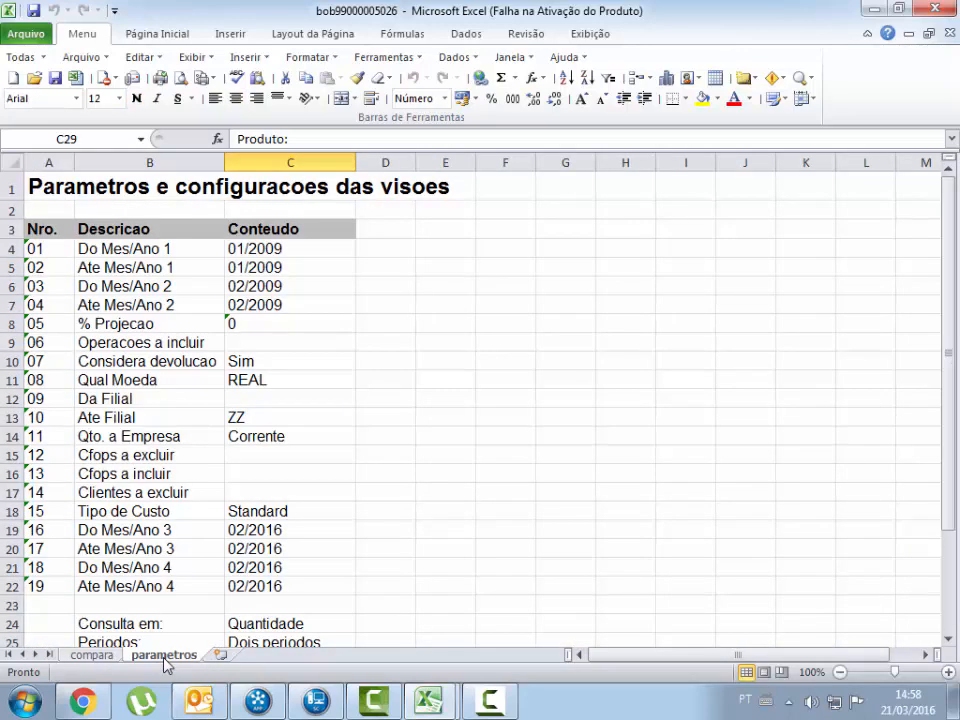
click(94, 655)
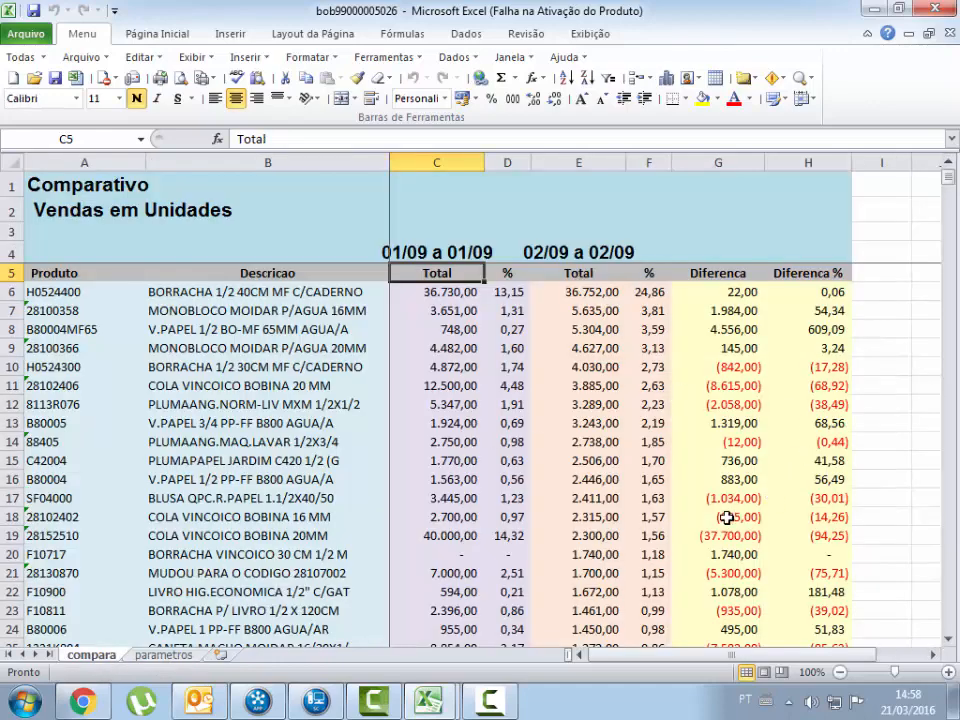
Switch back to TOTVS Série T and preview the samples from 16 - Evolucao de Vendas em valor through 22 - Mapa das vendas por estado em %.
click(318, 704)
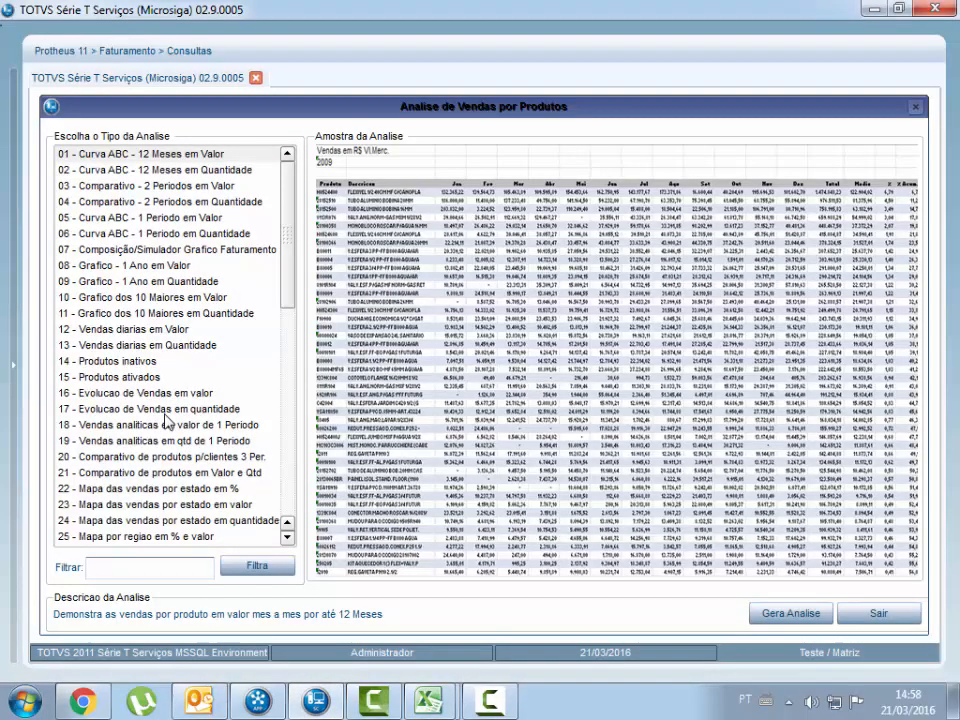
click(128, 394)
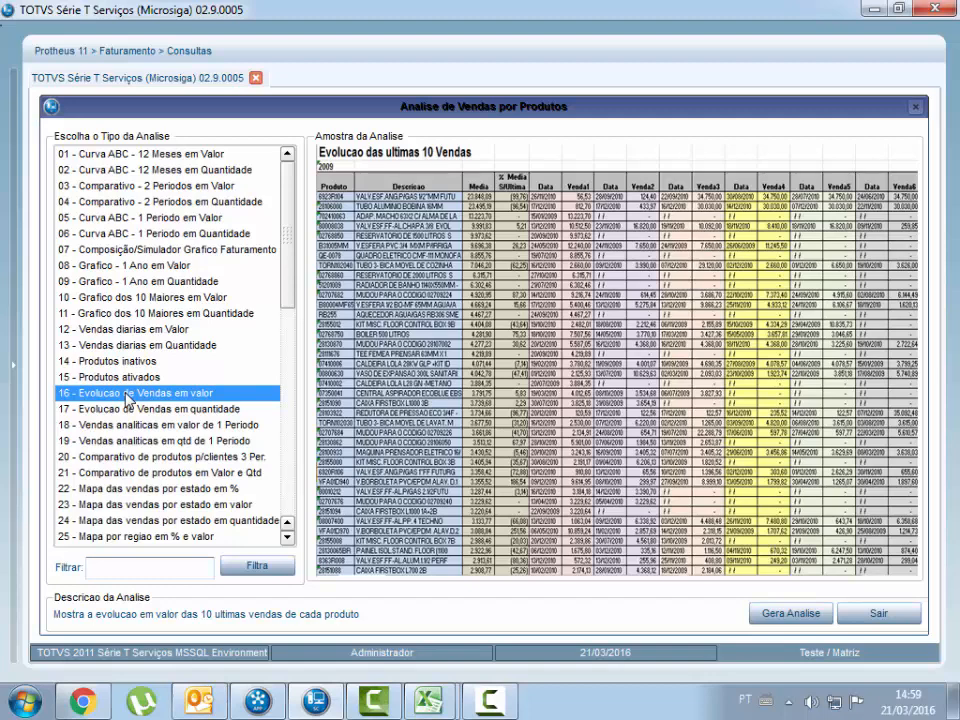
key(Down)
key(Down)
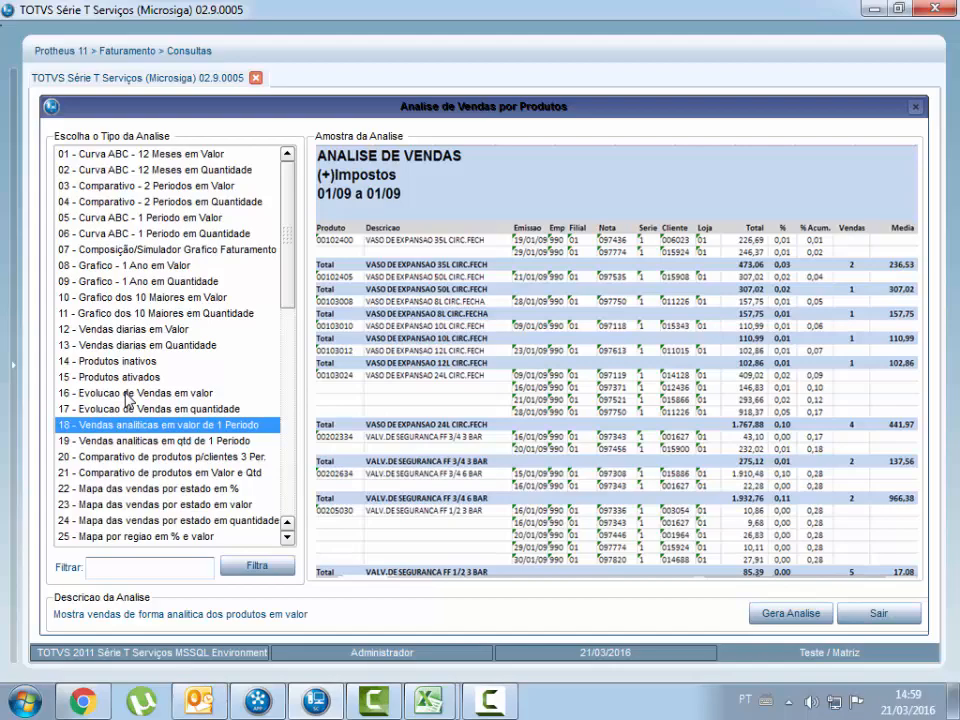
key(Down)
key(Down)
key(Down)
key(Down)
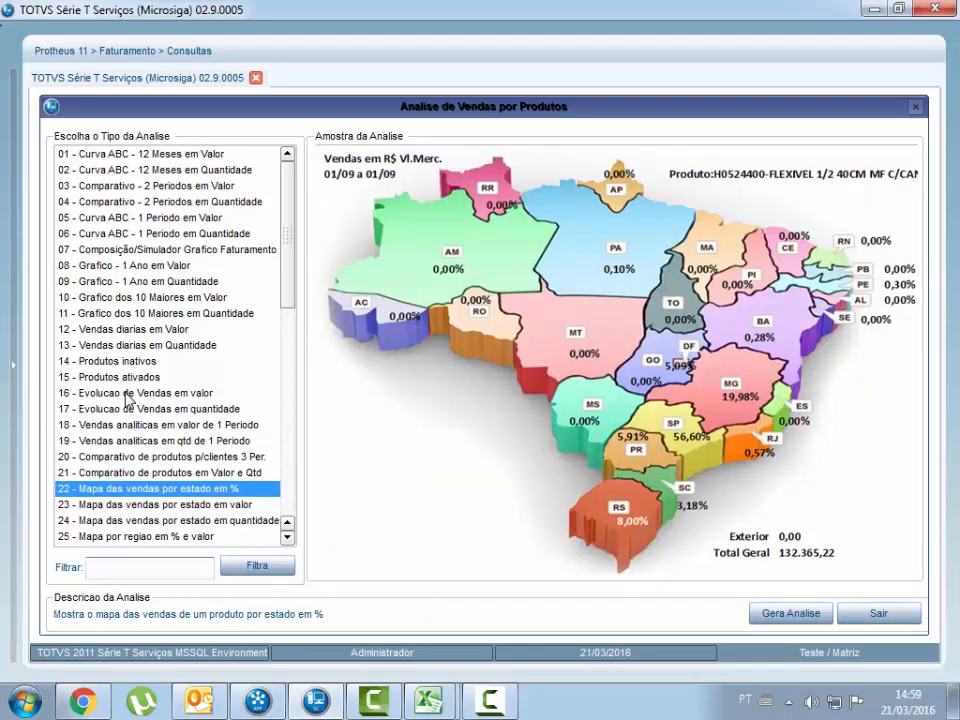
Go back through the samples by way of 12 - Vendas diarias em Valor to 08 - Grafico - 1 Ano em Valor.
key(Up)
key(Up)
key(Up)
key(Up)
key(Up)
key(Up)
key(Up)
key(Up)
key(Up)
key(Up)
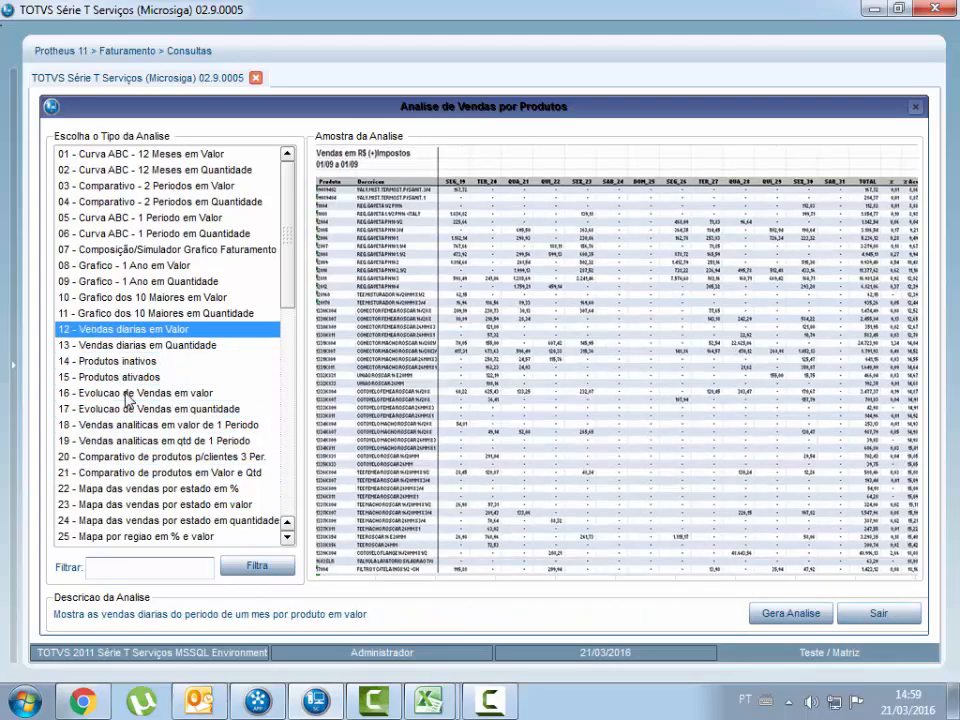
key(Up)
key(Up)
key(Up)
key(Up)
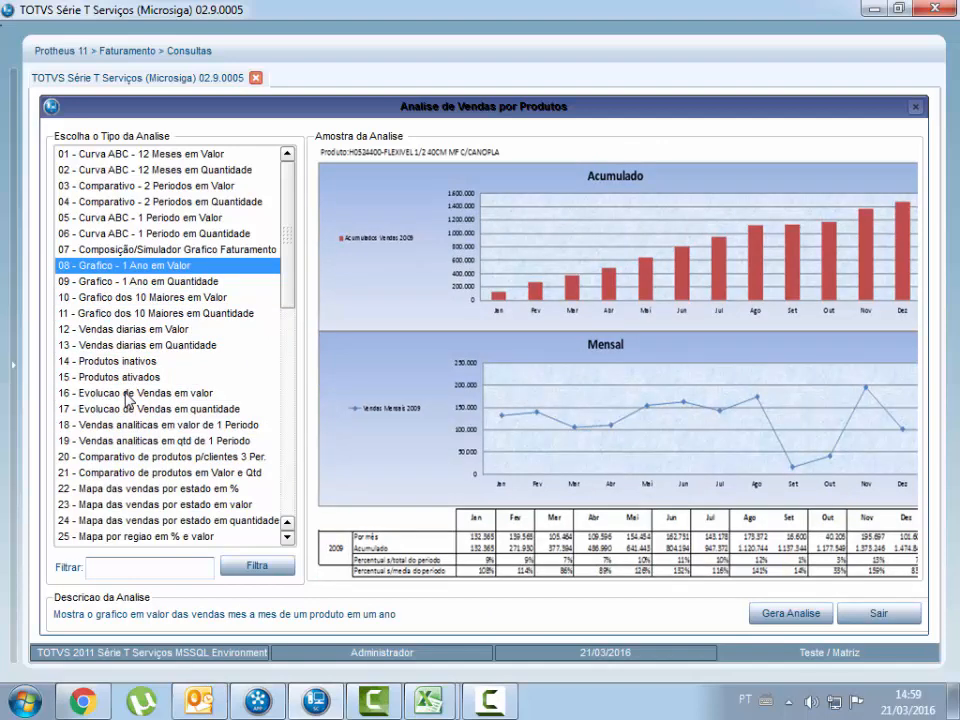
Preview the analysis samples from 09 - Grafico - 1 Ano em Quantidade through 31 - Curva ABC em Qtd por faixa.
key(Down)
key(Down)
key(Down)
key(Down)
key(Down)
key(Down)
key(Down)
key(Down)
key(Down)
key(Down)
key(Down)
key(Down)
key(Down)
key(Down)
key(Down)
key(Down)
key(Down)
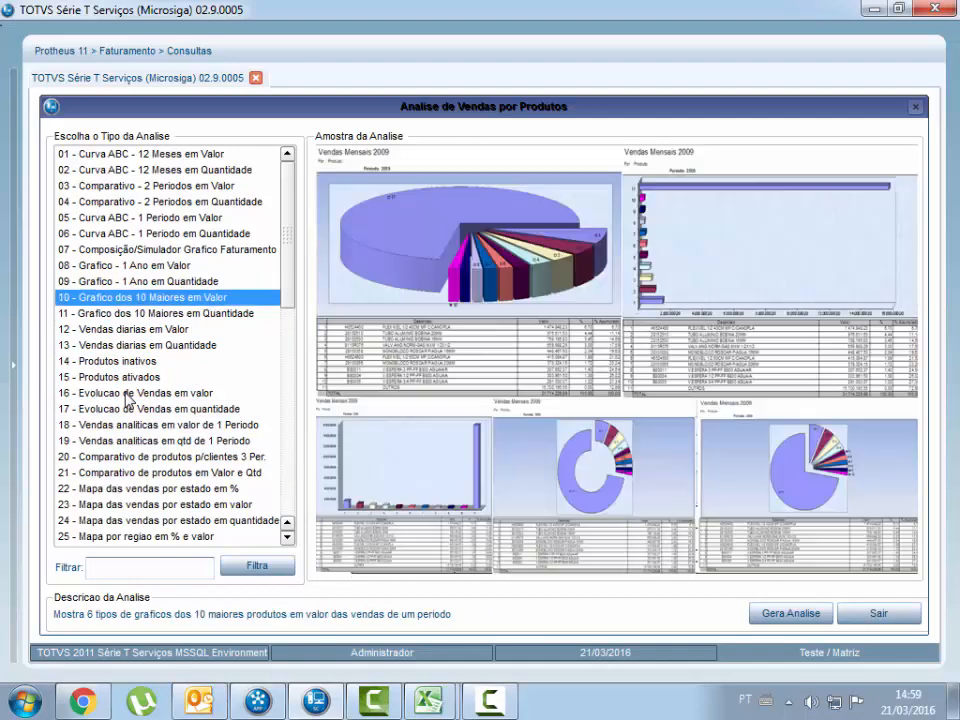
key(Down)
key(Down)
key(Down)
key(Down)
key(Down)
key(Down)
key(Down)
key(Down)
key(Down)
key(Down)
key(Down)
key(Down)
key(Down)
key(Down)
key(Down)
key(Down)
key(Down)
key(Down)
key(Down)
key(Down)
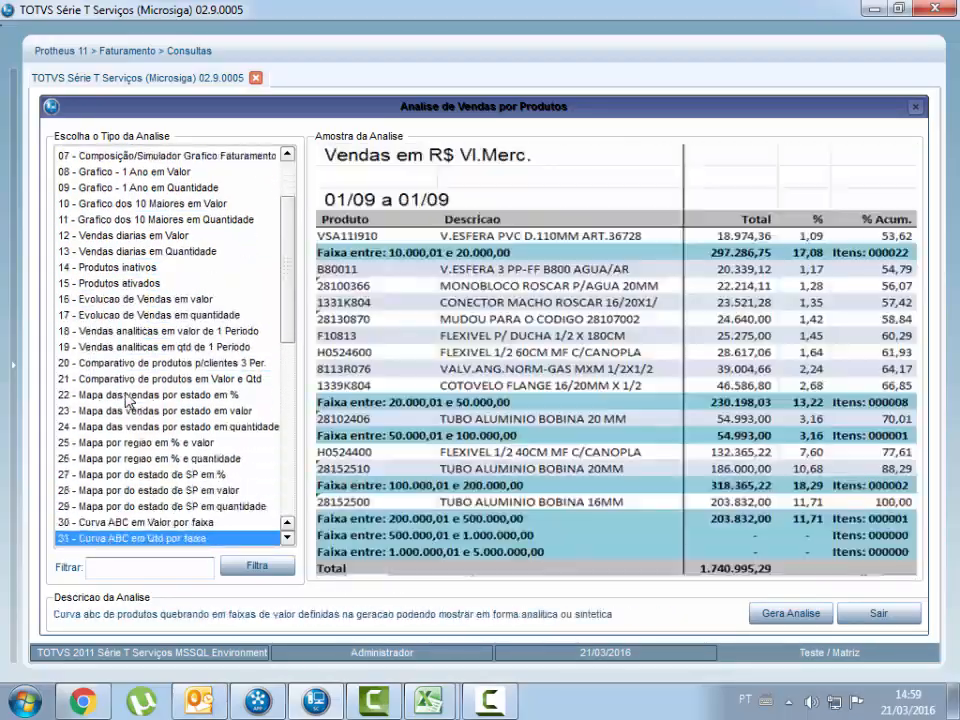
Preview the product analysis samples from 32 - 5 Maiores produtos em vlr p/cliente onward, stopping at 55 - Grafico - 2 Anos em Quantidade.
key(Down)
key(Down)
key(Down)
key(Down)
key(Down)
key(Down)
key(Down)
key(Down)
key(Down)
key(Down)
key(Down)
key(Down)
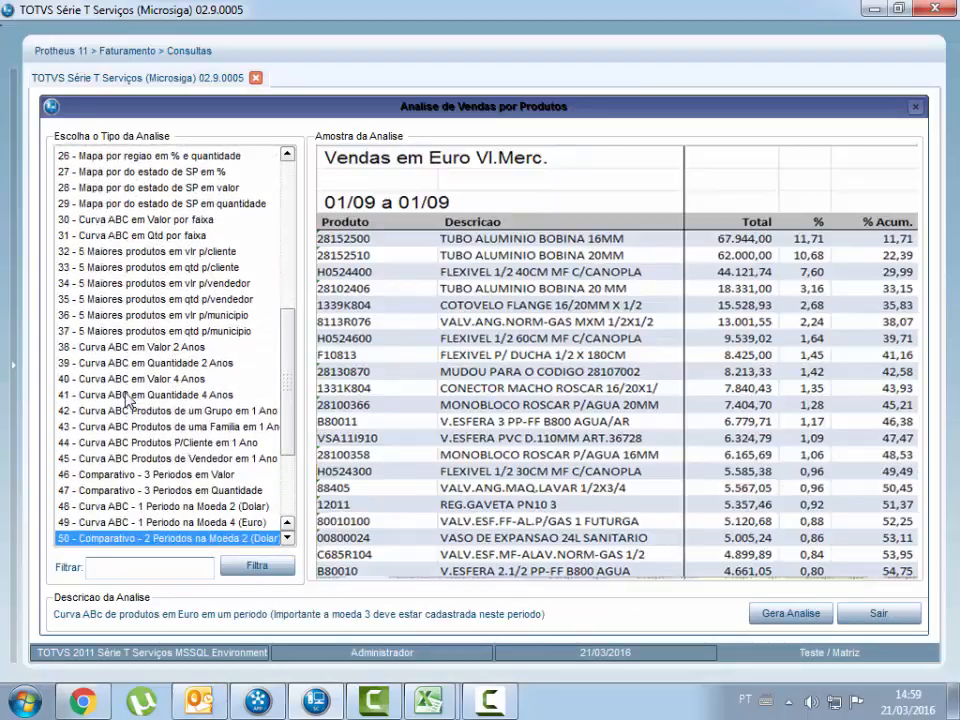
key(Up)
key(Up)
key(Up)
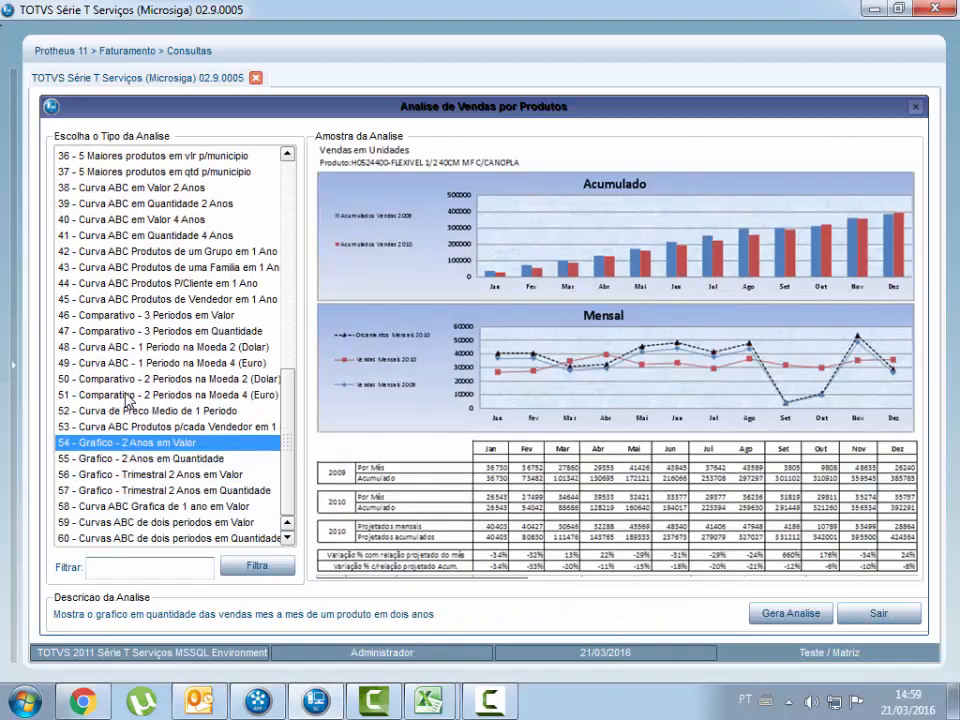
key(Up)
key(Down)
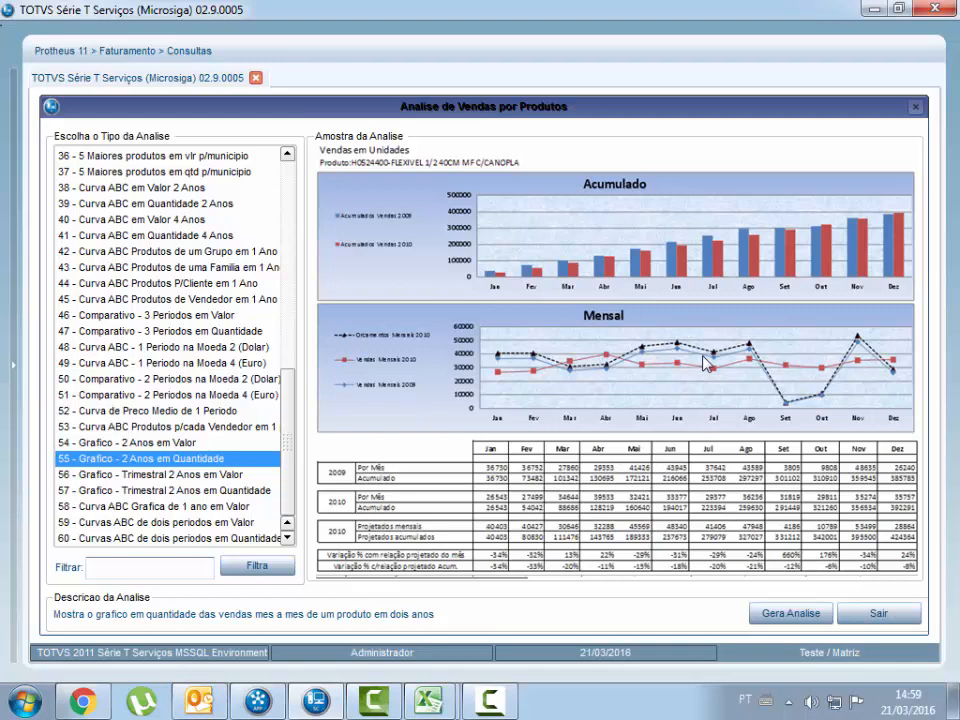
Leave the product sales analyses and open the Clientes package of sample-based views.
click(879, 616)
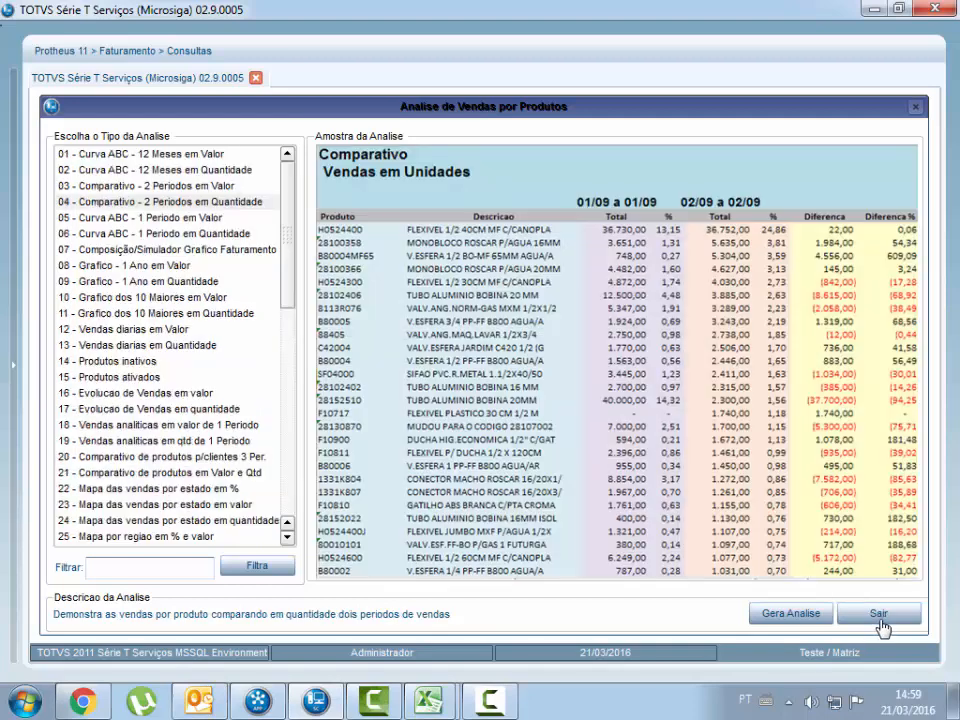
click(879, 616)
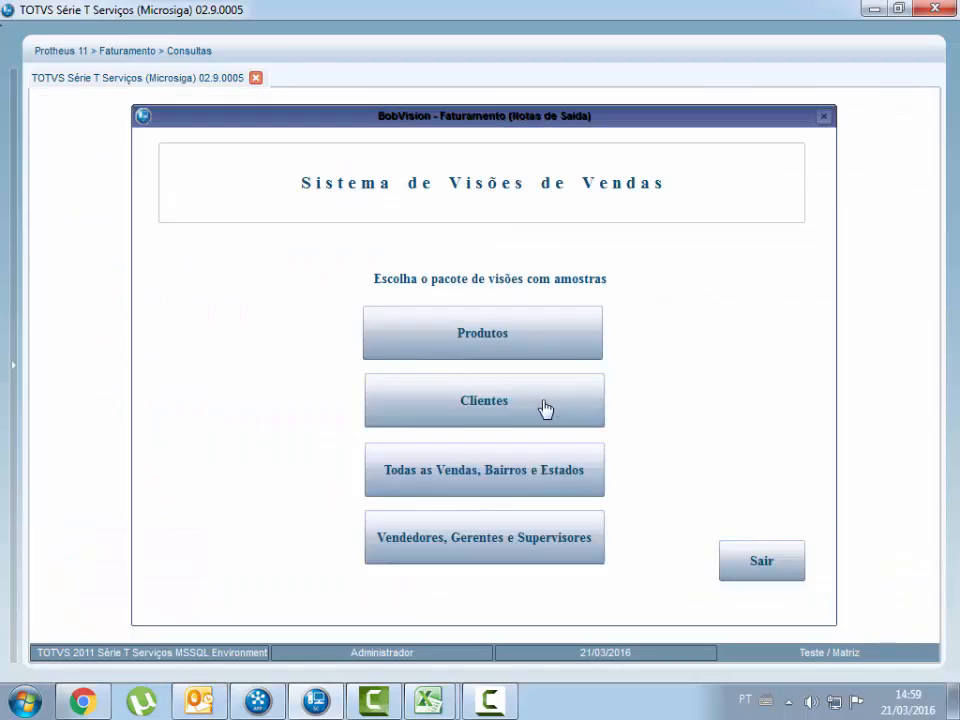
click(529, 411)
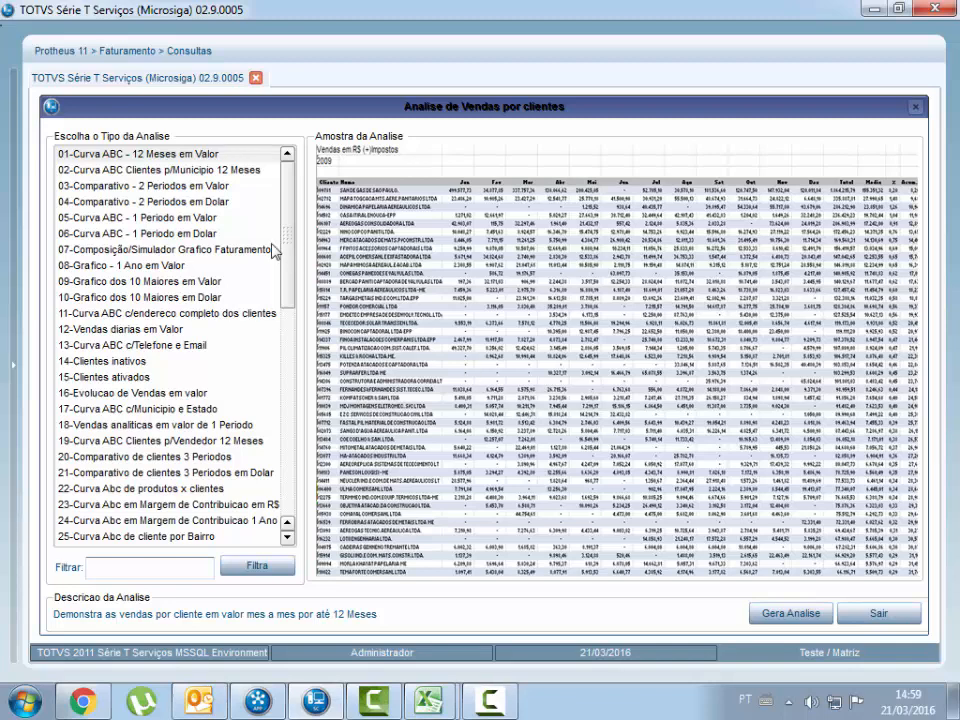
Preview the customer analysis samples from 02-Curva ABC Clientes p/Municipio 12 Meses onward and select 14-Clientes inativos.
click(215, 172)
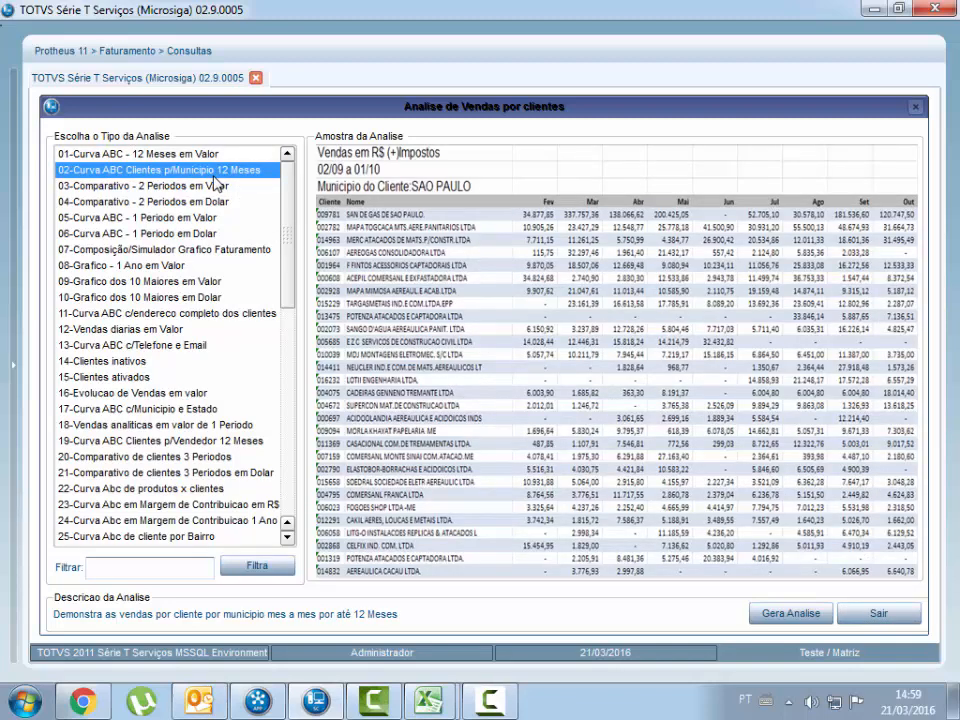
key(Down)
key(Down)
key(Down)
key(Down)
key(Down)
key(Down)
key(Down)
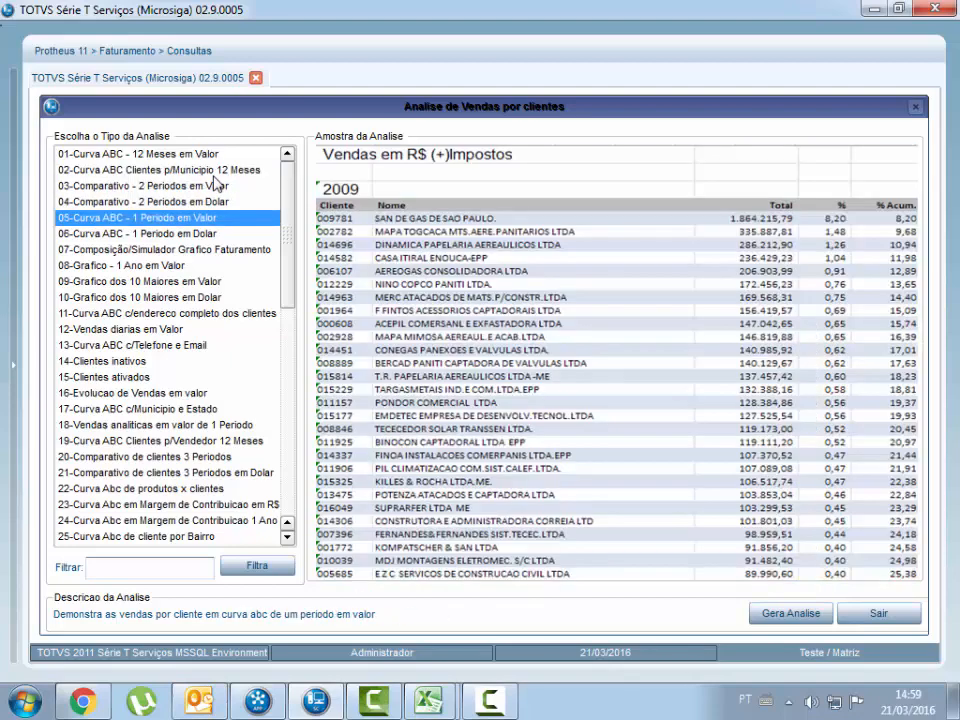
key(Down)
key(Down)
key(Down)
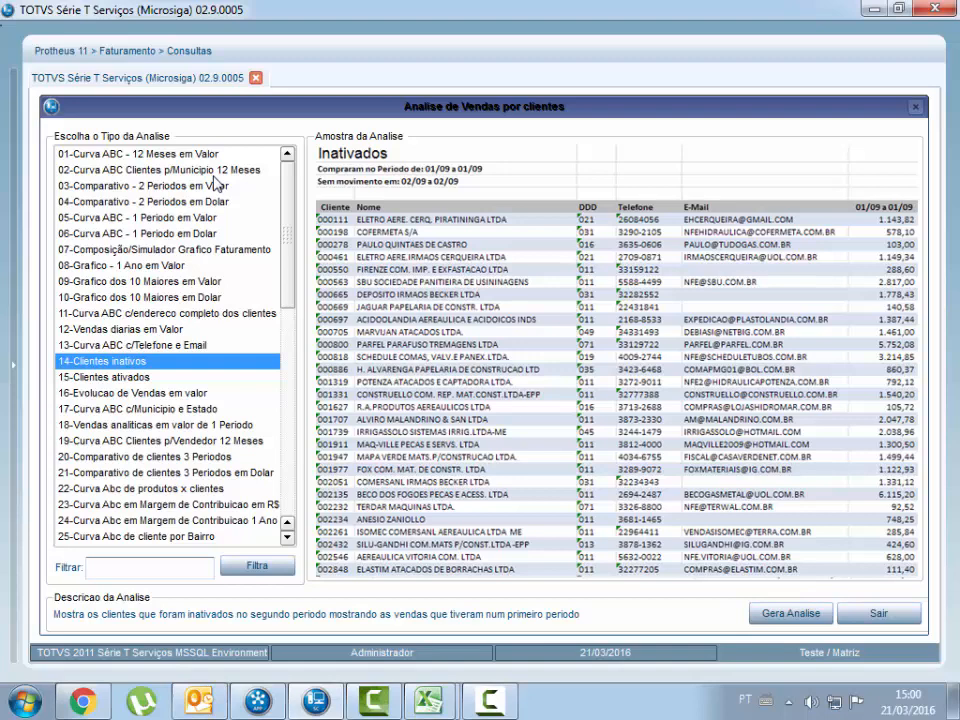
Start generating the 14-Clientes inativos analysis and set its first period to 01/2009 through 01/2009.
click(796, 615)
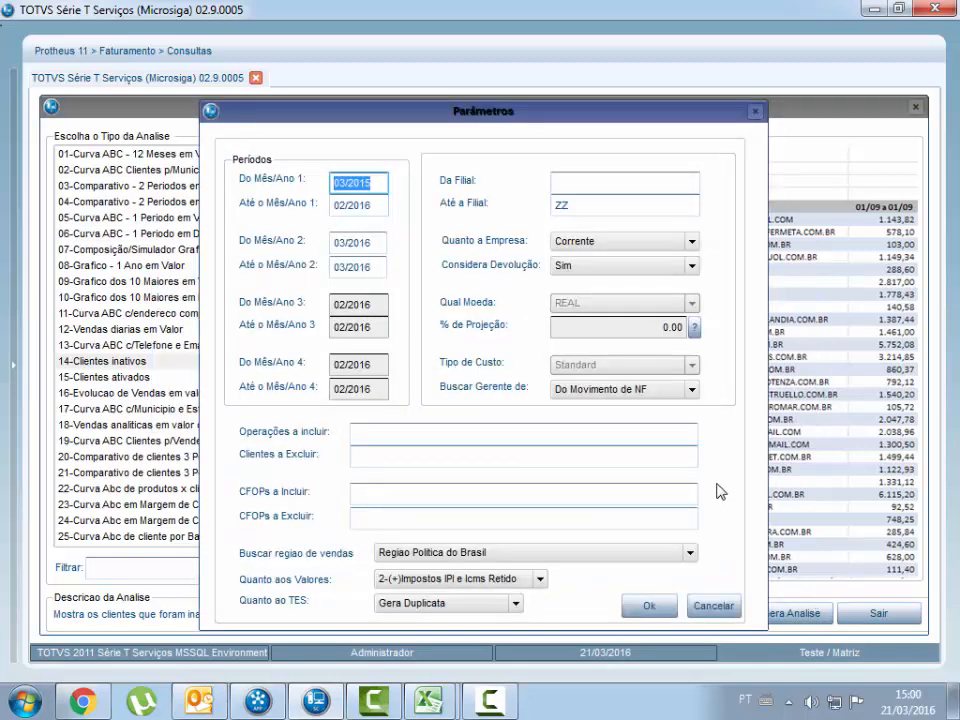
text(0)
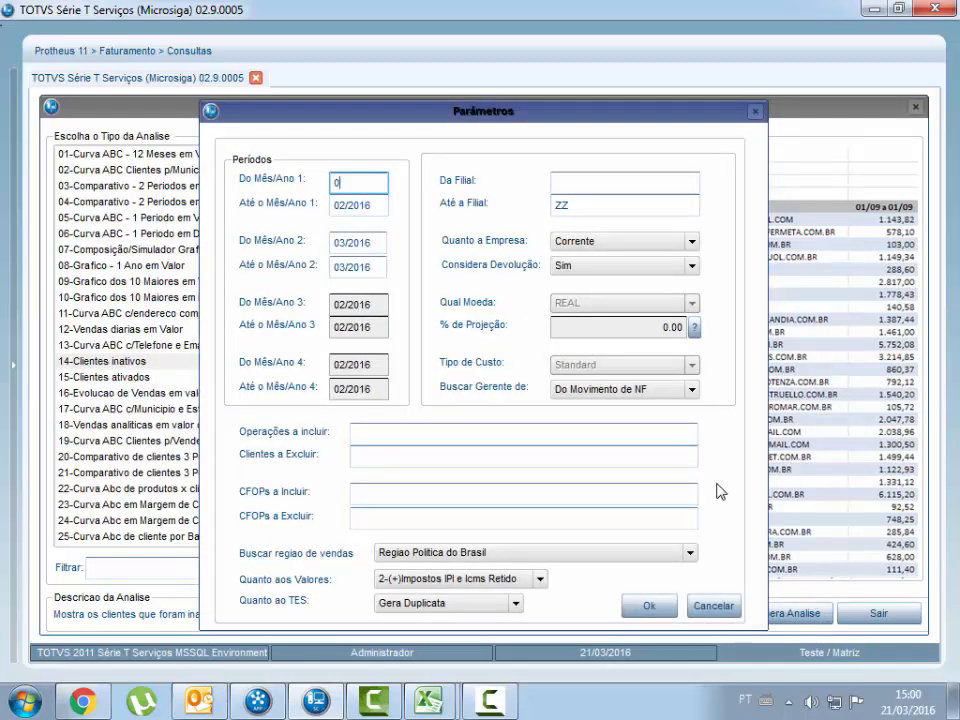
text(1/2009)
key(Tab)
text(01/2)
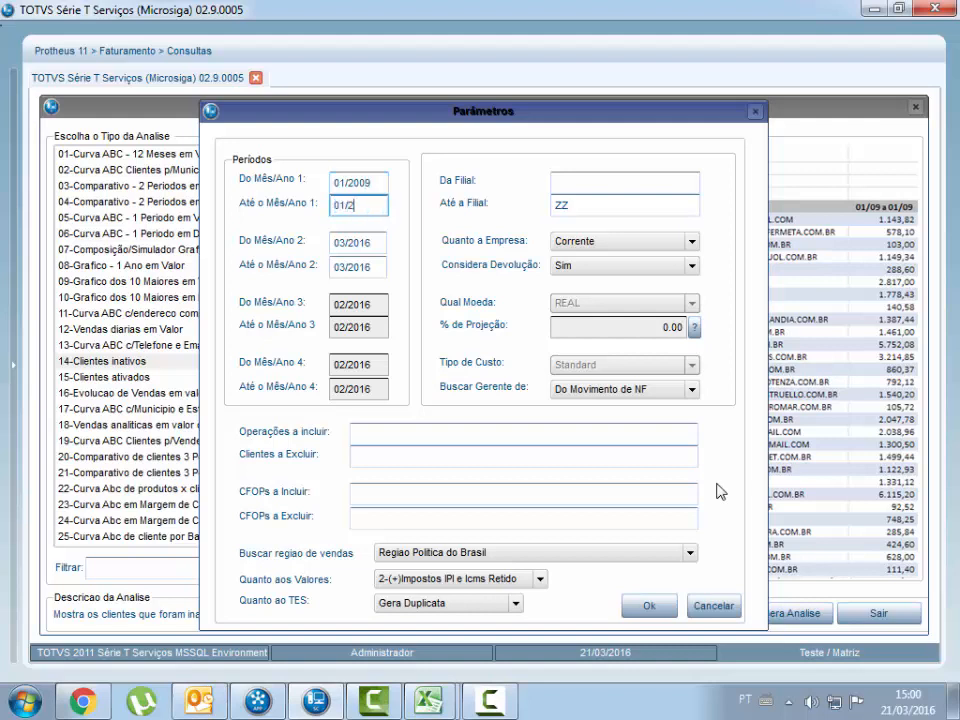
text(009)
key(Tab)
Generate the inactive-customers workbook with the second period set to 02/2009 through 02/2009, and maximize its window.
text(02/200)
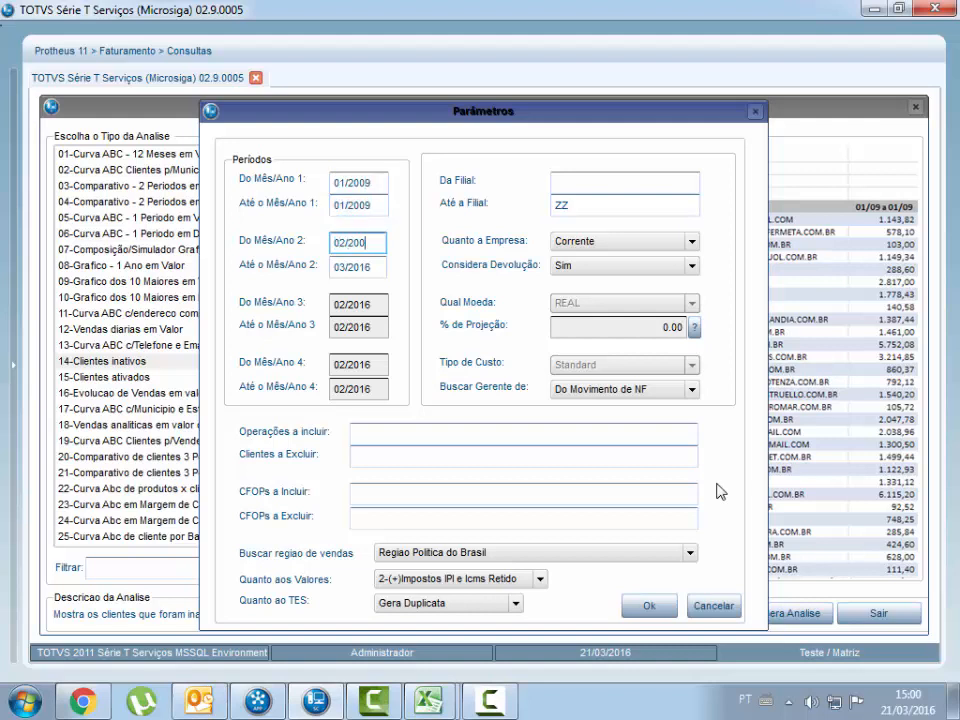
text(9)
key(Tab)
text(02/2009)
key(Tab)
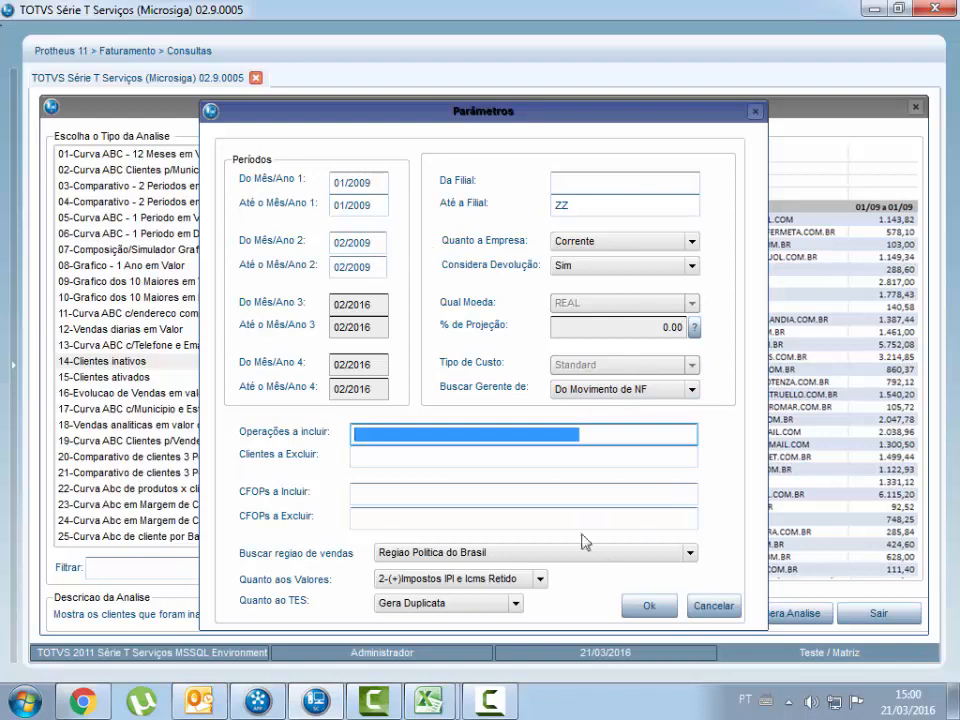
click(648, 605)
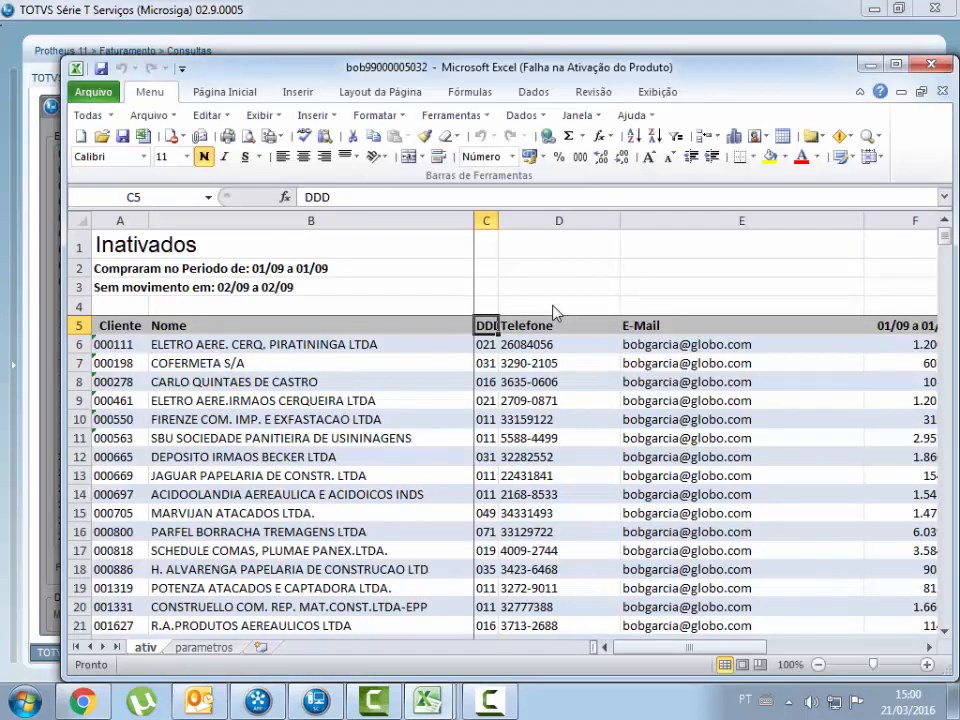
double_click(750, 68)
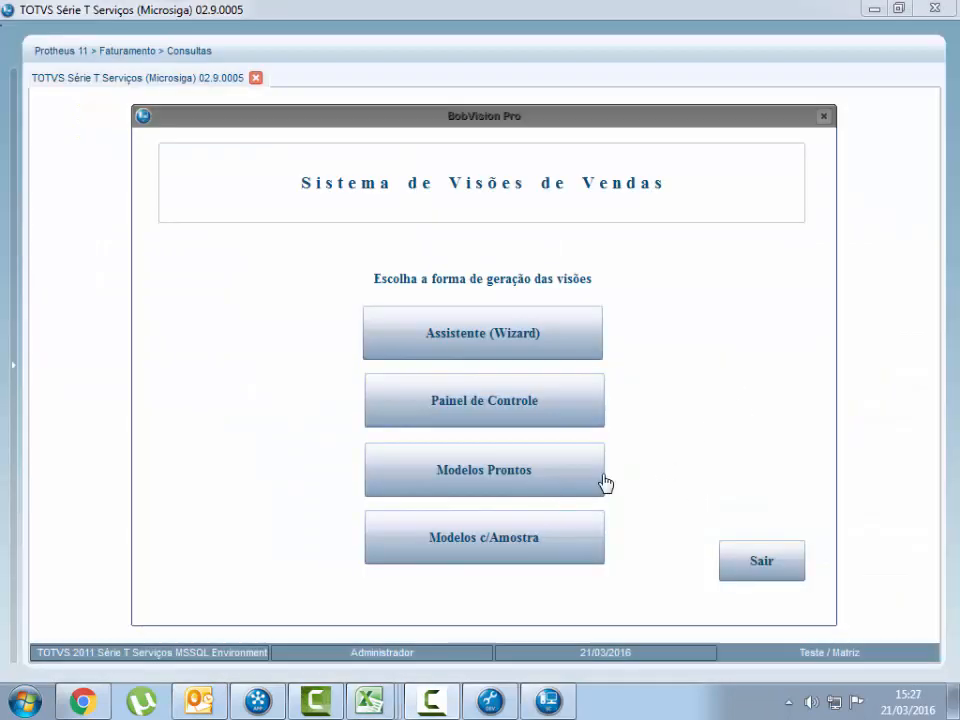
Open the model chooser from Modelos Prontos and list the sales view models by customer Estado.
click(482, 480)
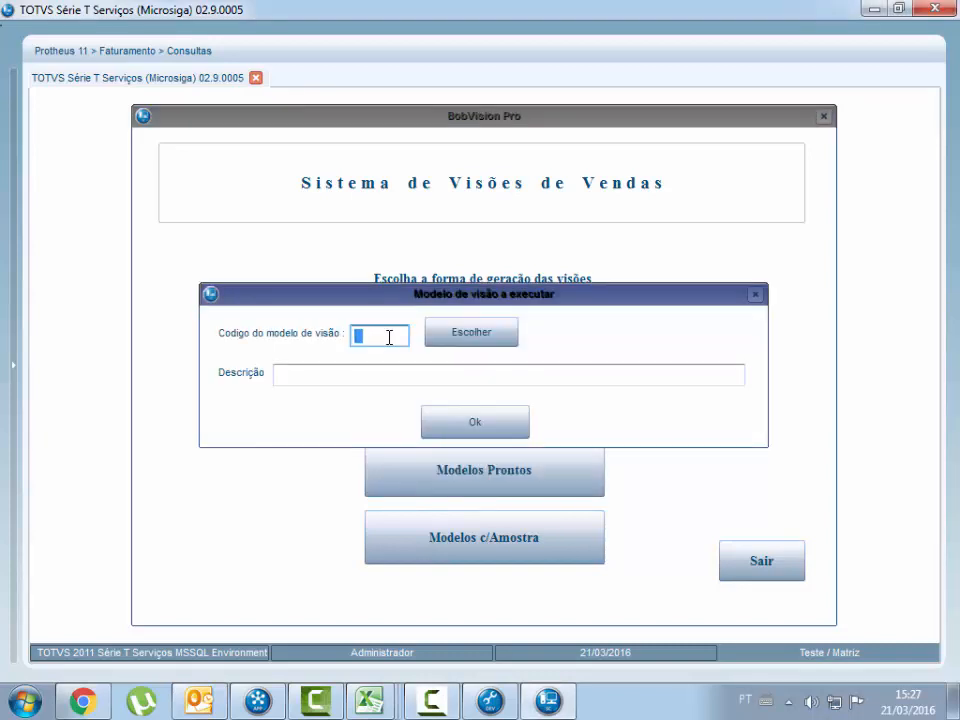
click(480, 333)
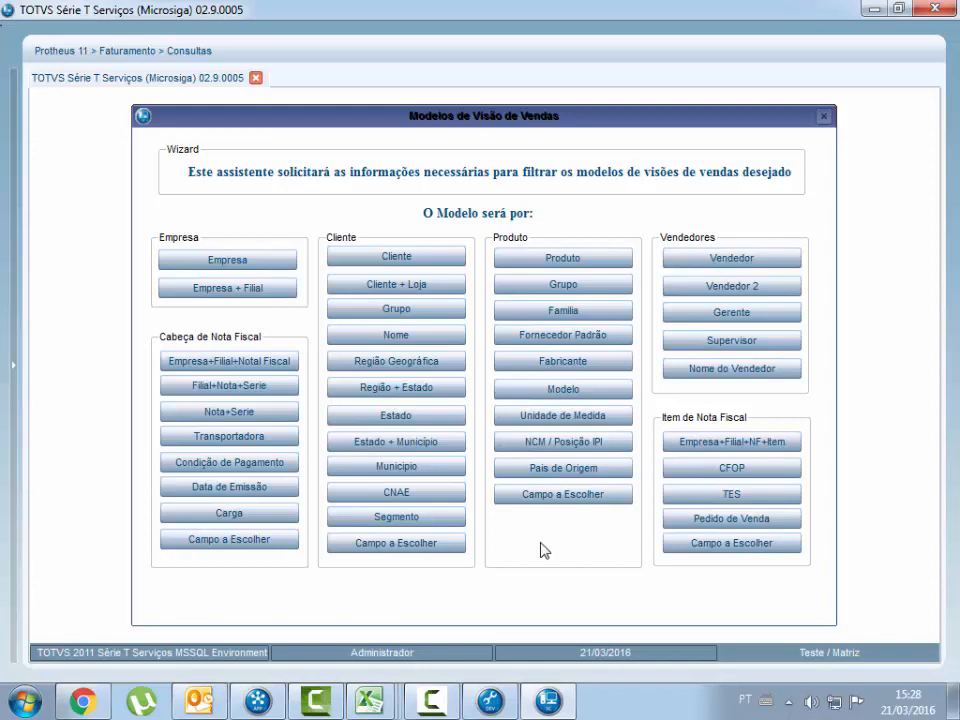
click(398, 416)
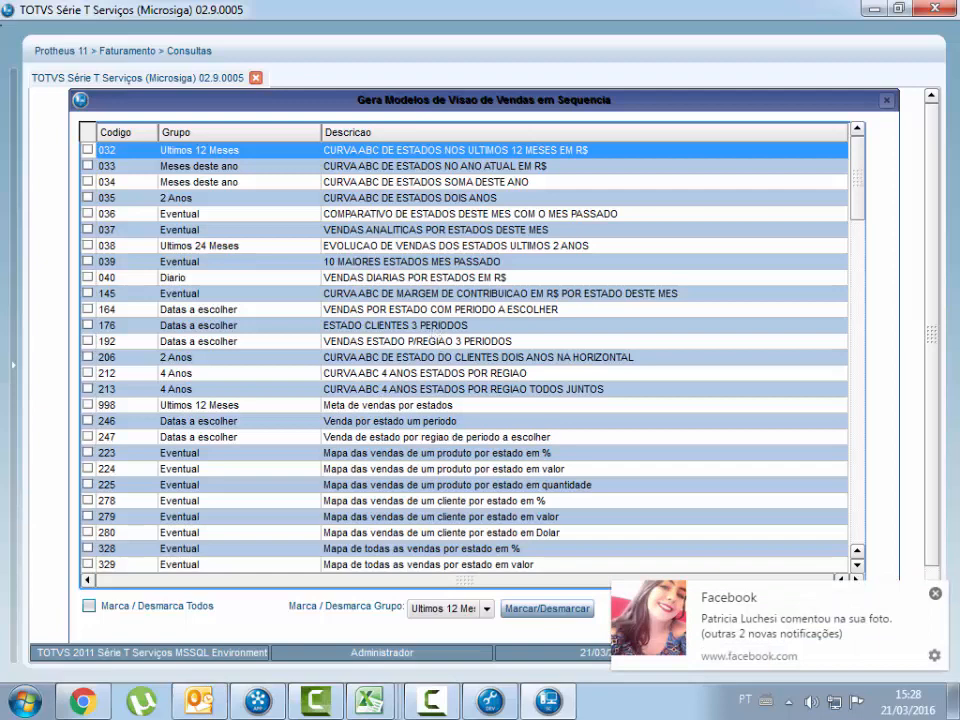
click(935, 596)
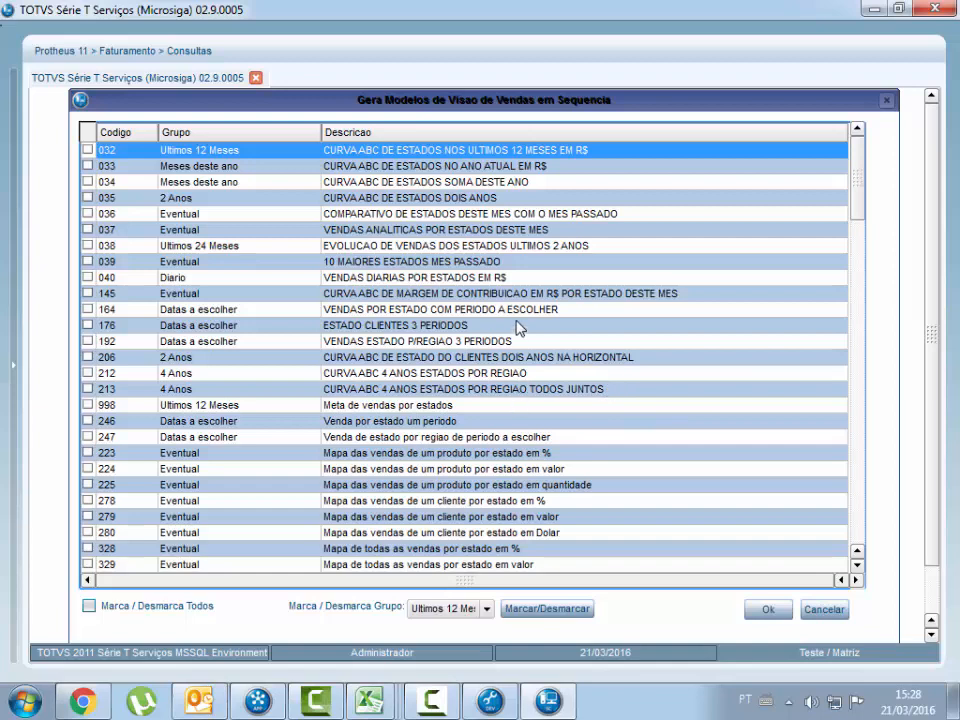
Browse the available state sales models, from the ABC curves and period comparisons to the sales maps by state.
click(456, 325)
key(Up)
key(Up)
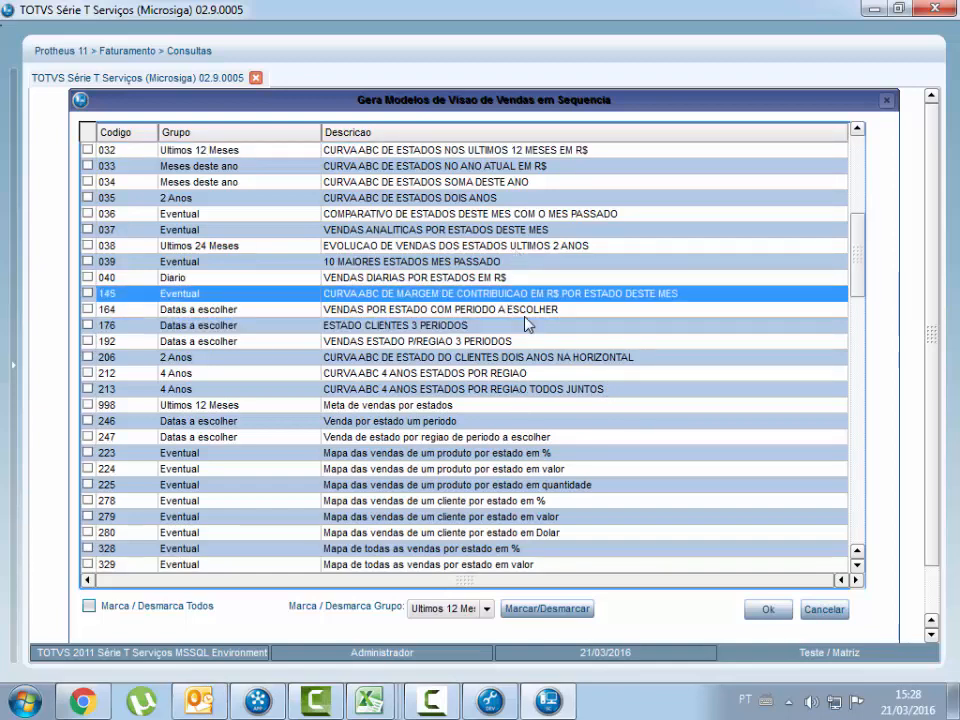
key(Down)
key(Down)
key(Down)
key(Down)
key(Down)
key(Down)
key(Down)
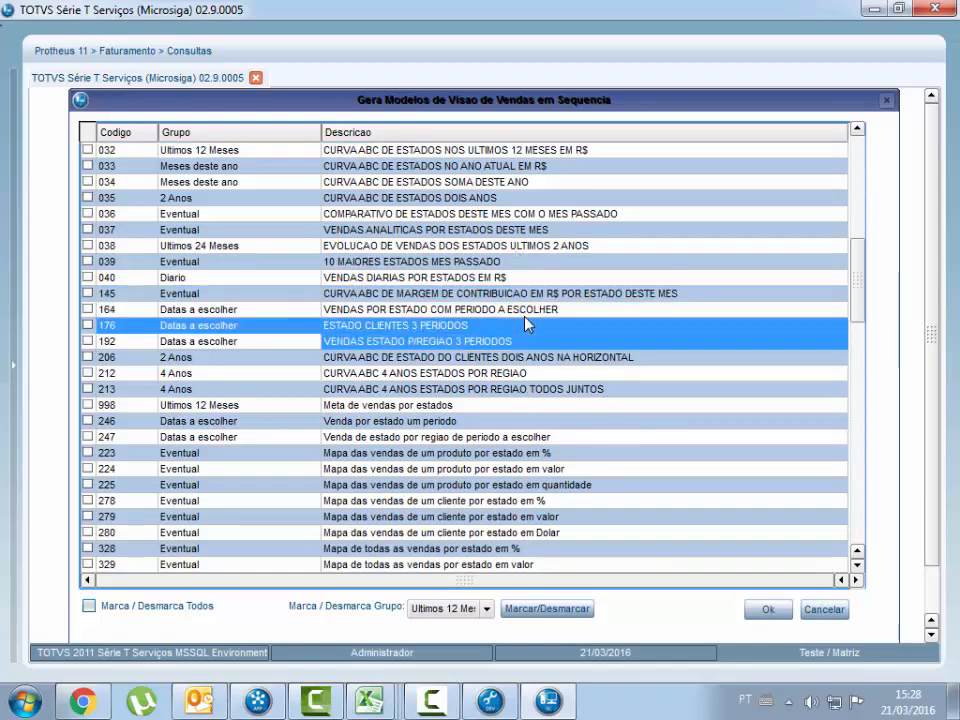
key(Down)
key(Down)
key(Down)
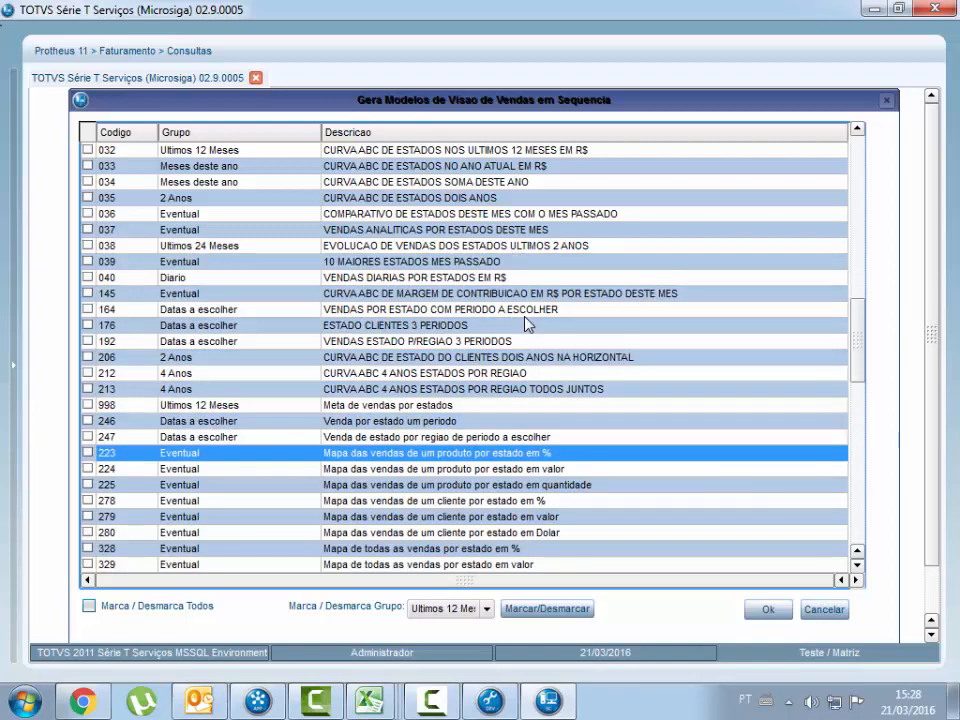
key(Down)
key(Down)
key(Down)
key(Down)
key(Down)
key(Down)
key(Down)
key(Down)
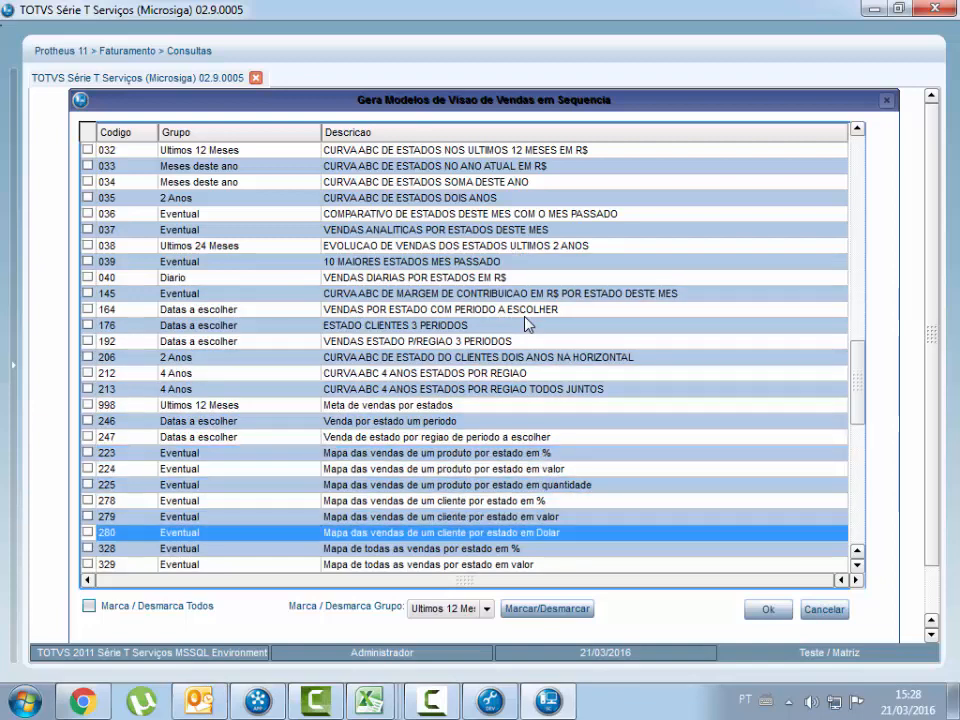
Mark model 328, Mapa de todas as vendas por estado em %, and confirm it as the view to execute.
key(Up)
key(Up)
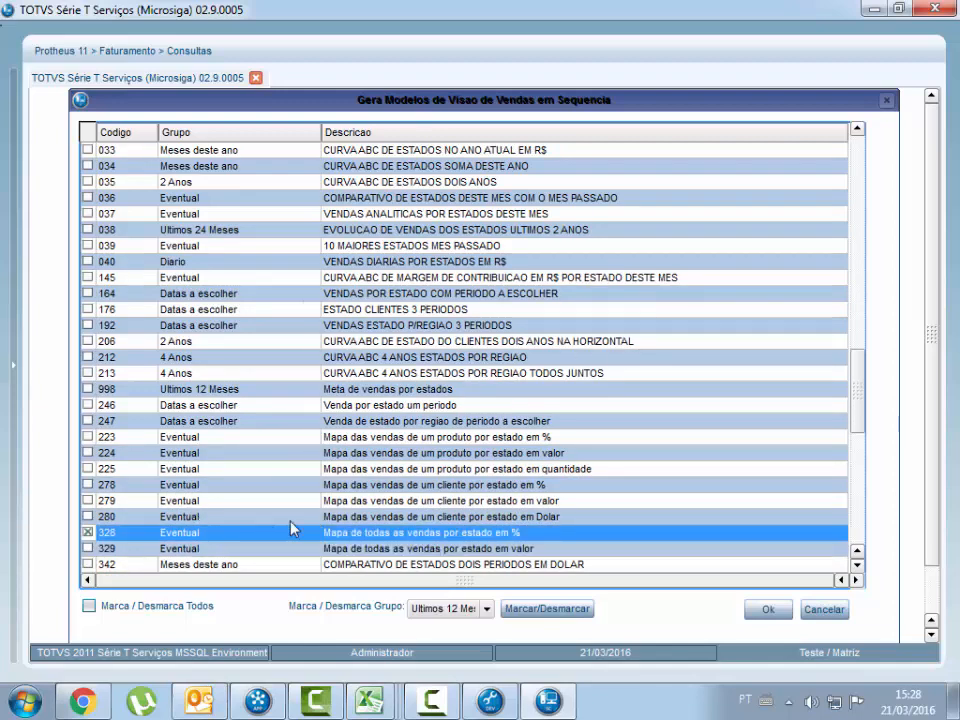
click(768, 607)
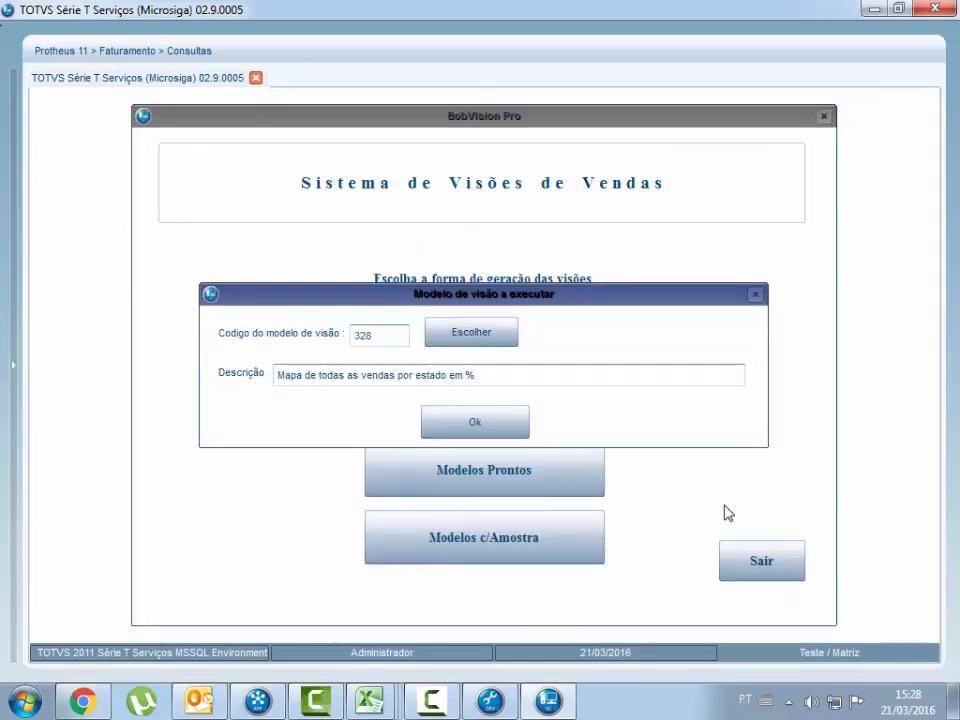
click(494, 422)
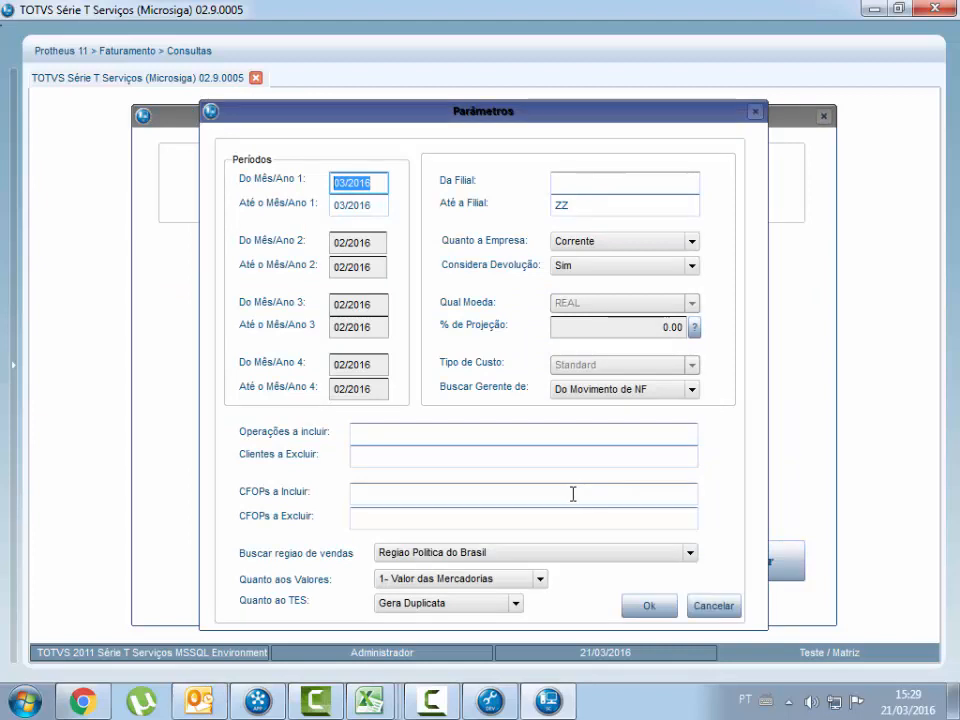
Generate the state sales map for 01/2009 through 12/2009 and update the map in the Excel workbook.
text(01)
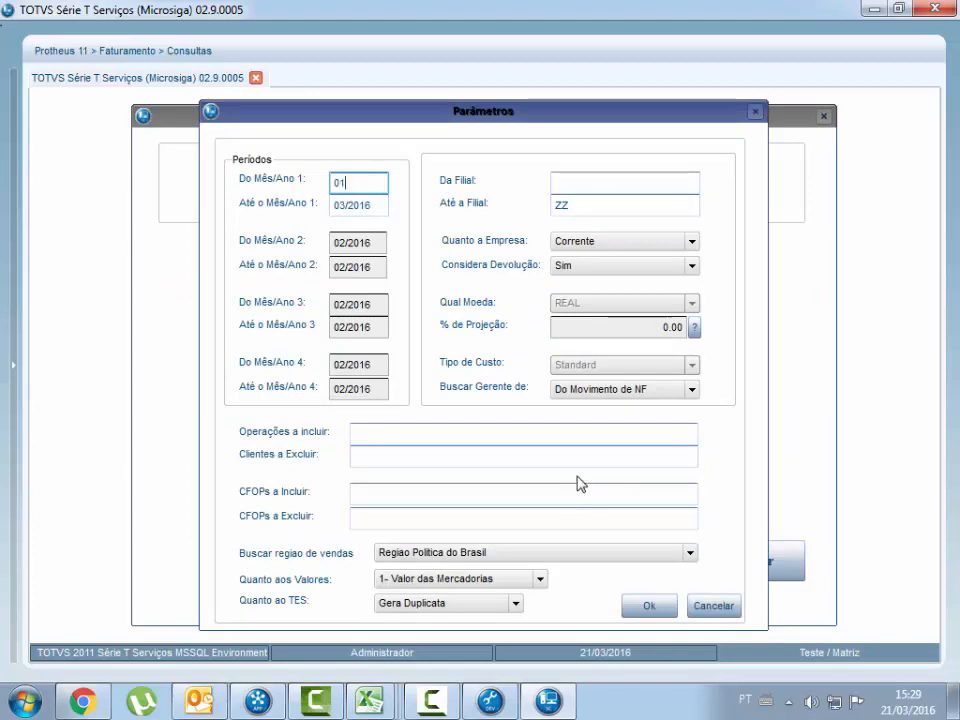
text(2009)
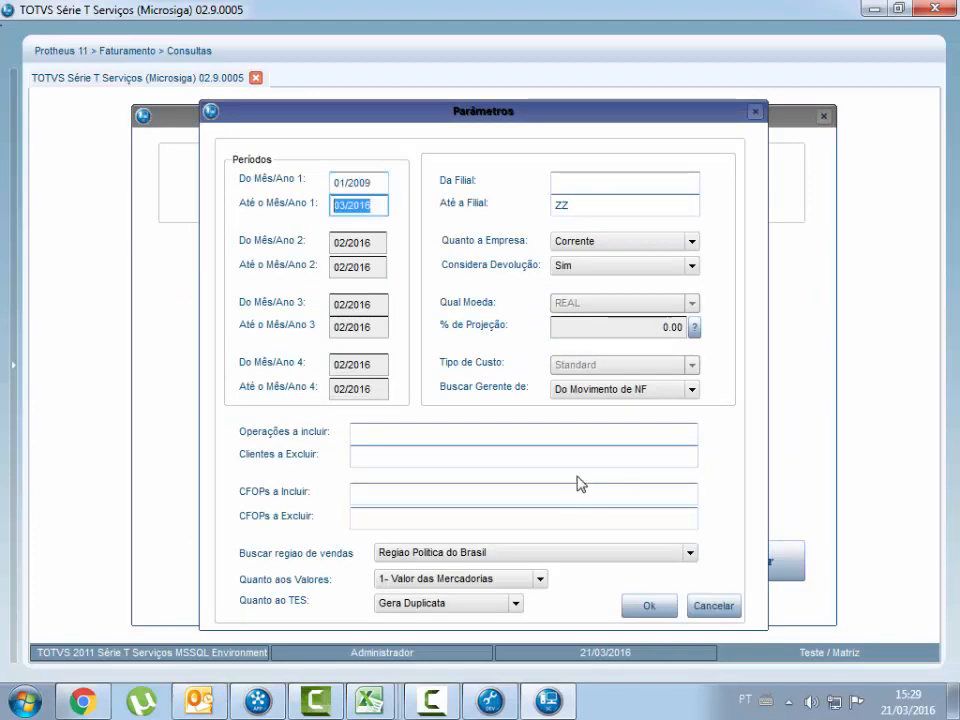
text(122009)
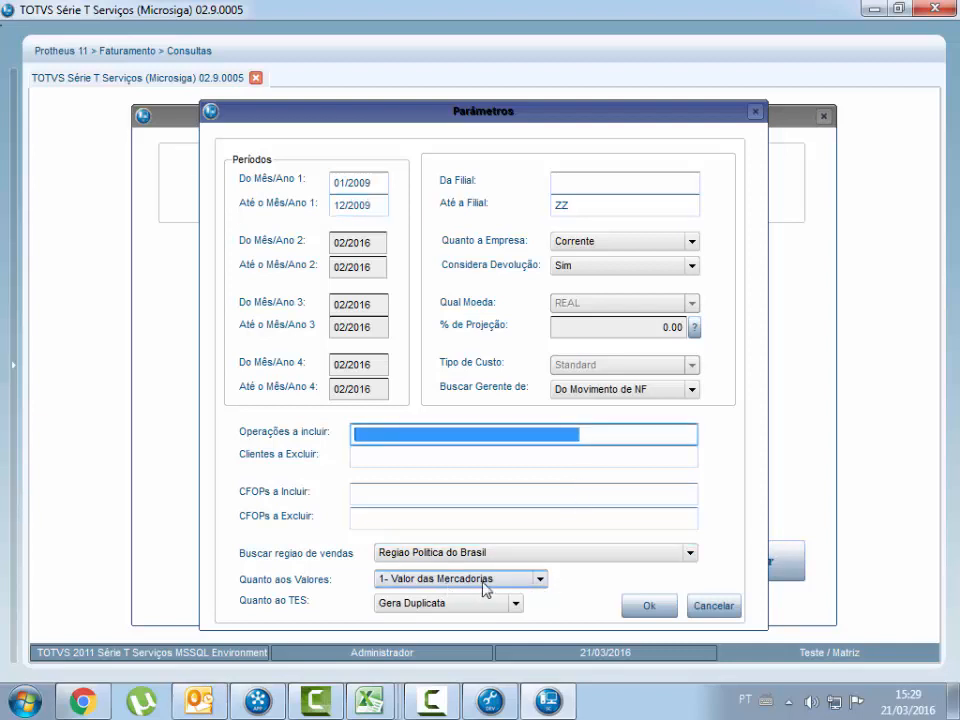
click(640, 604)
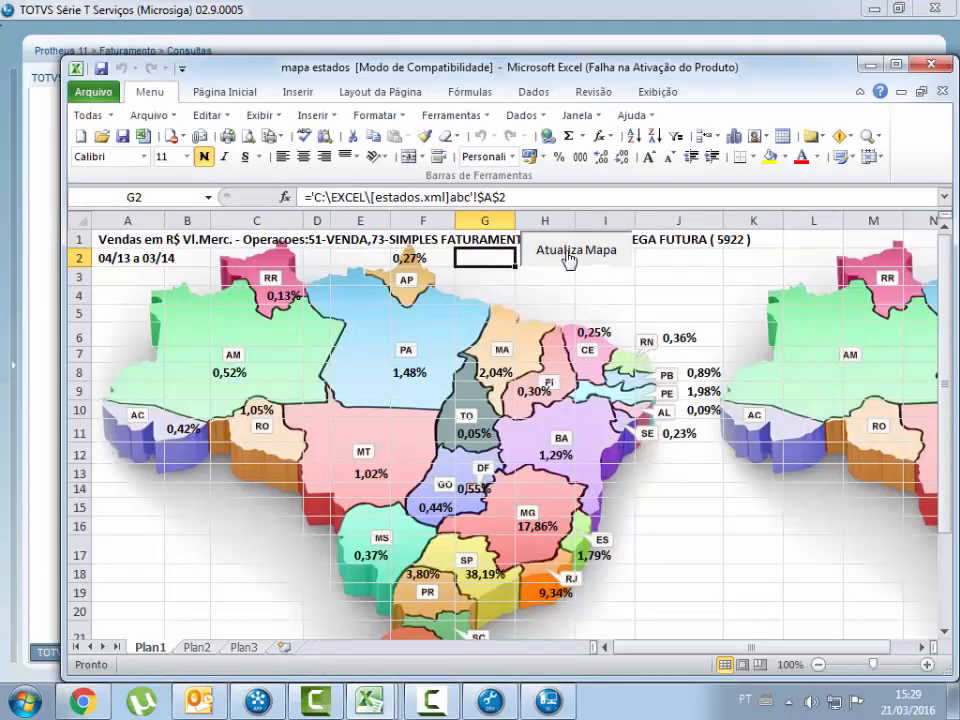
click(566, 251)
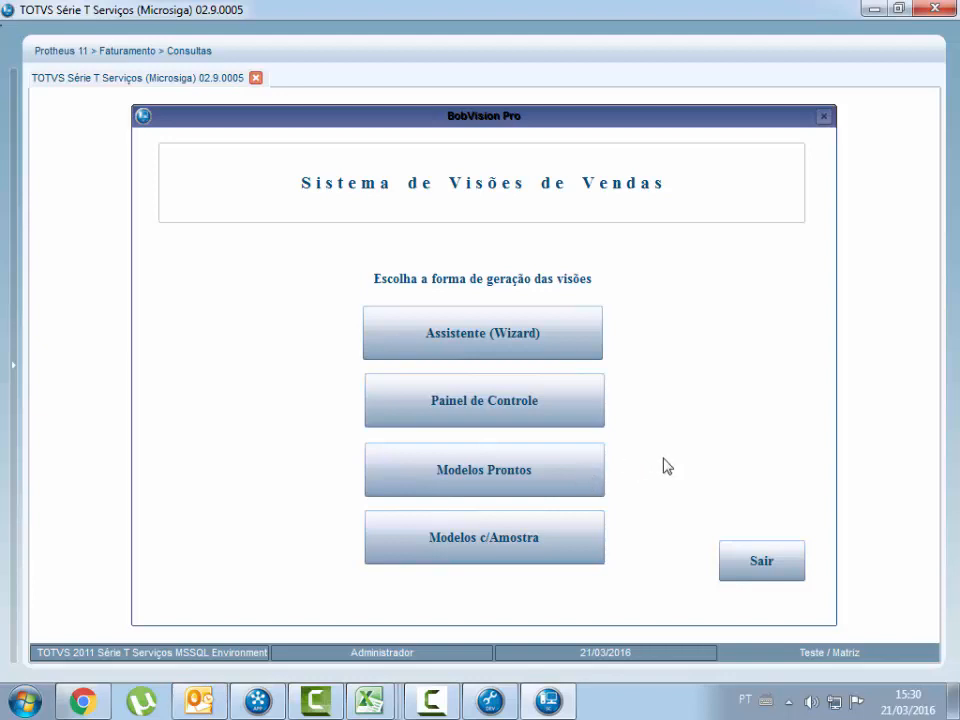
Open the Painel de Controle and start a Metas x Vendas query by Vendedor.
click(541, 413)
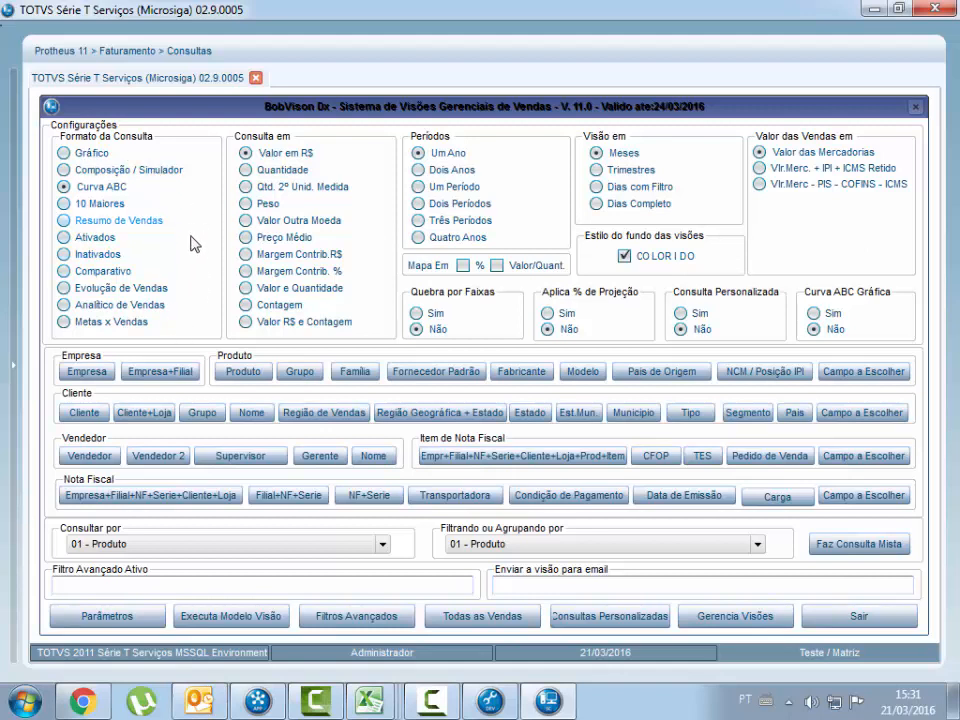
click(131, 328)
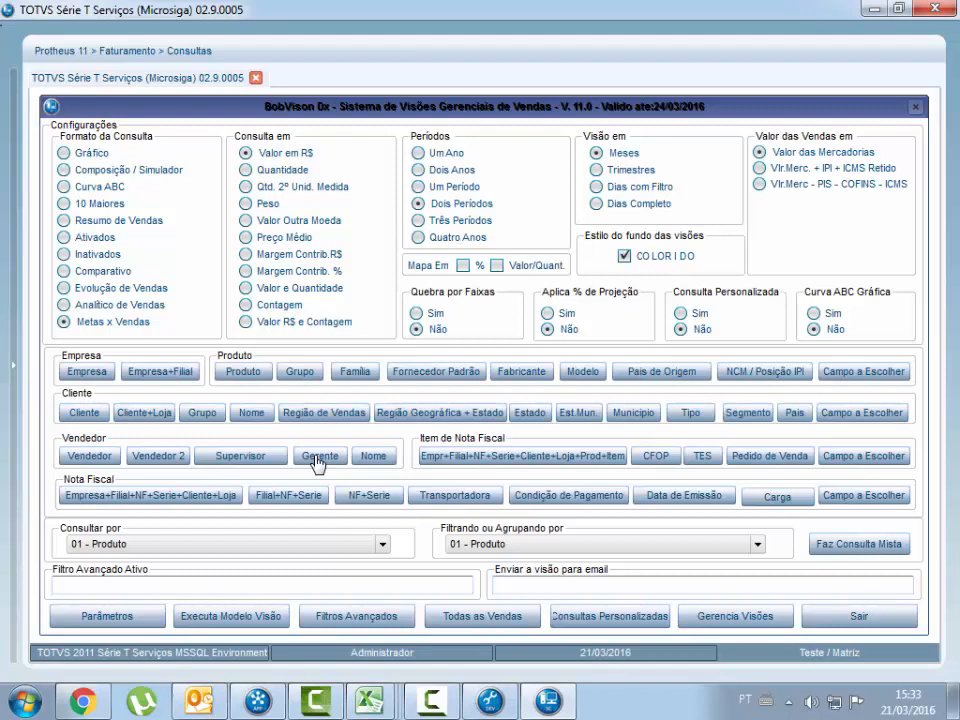
click(90, 457)
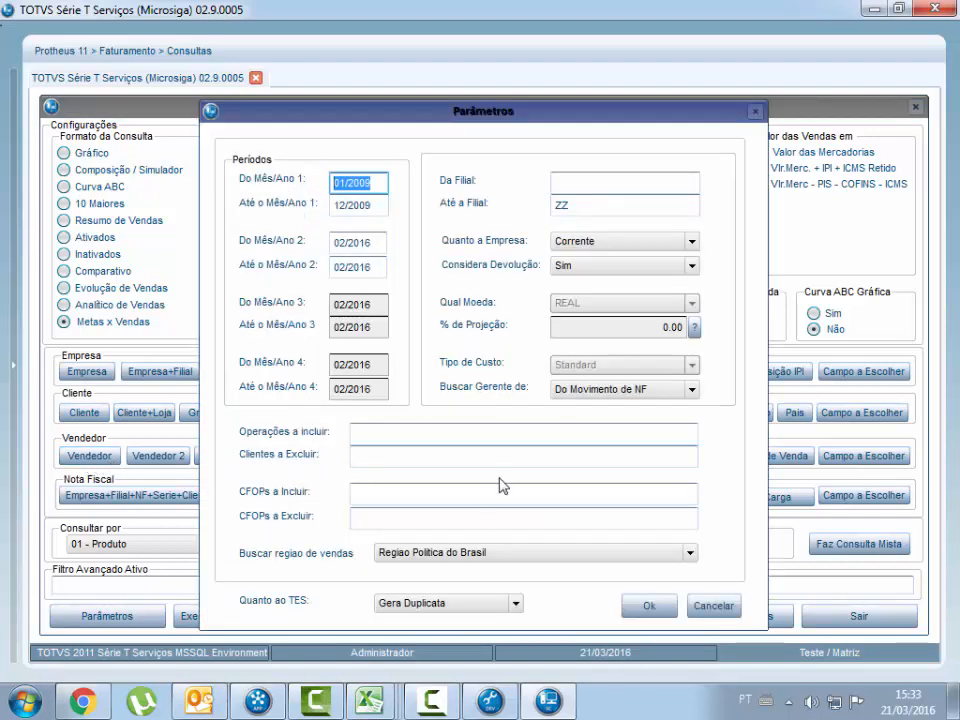
Set the end of period 1 and both dates of period 2 to 01/2009, generate the seller goals view, and return to TOTVS.
click(383, 205)
text(01)
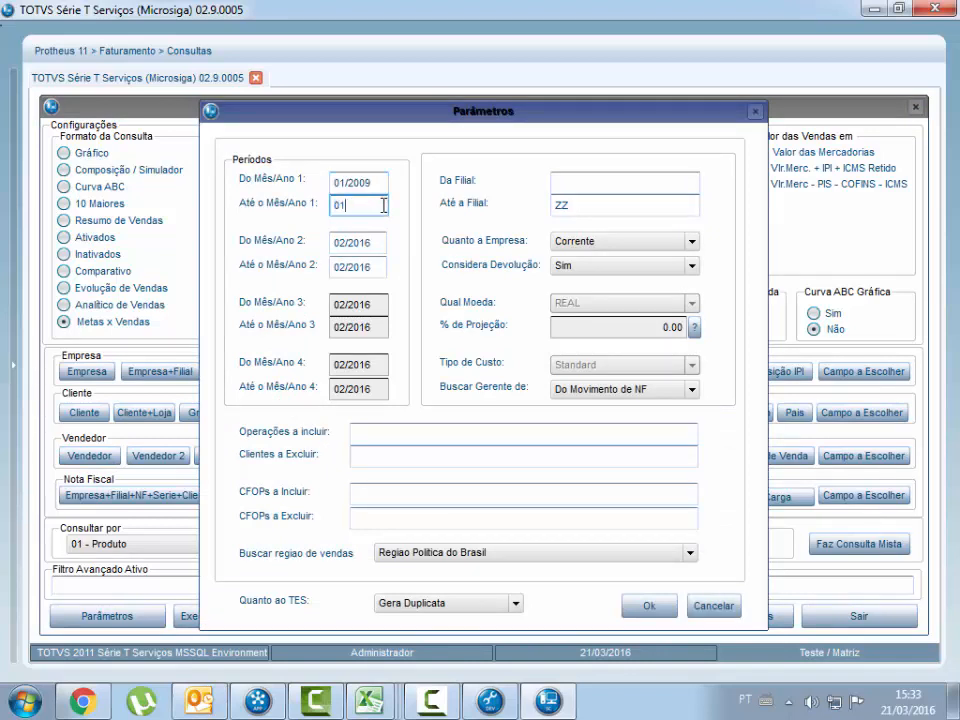
text(/2009)
key(Tab)
text(01/200)
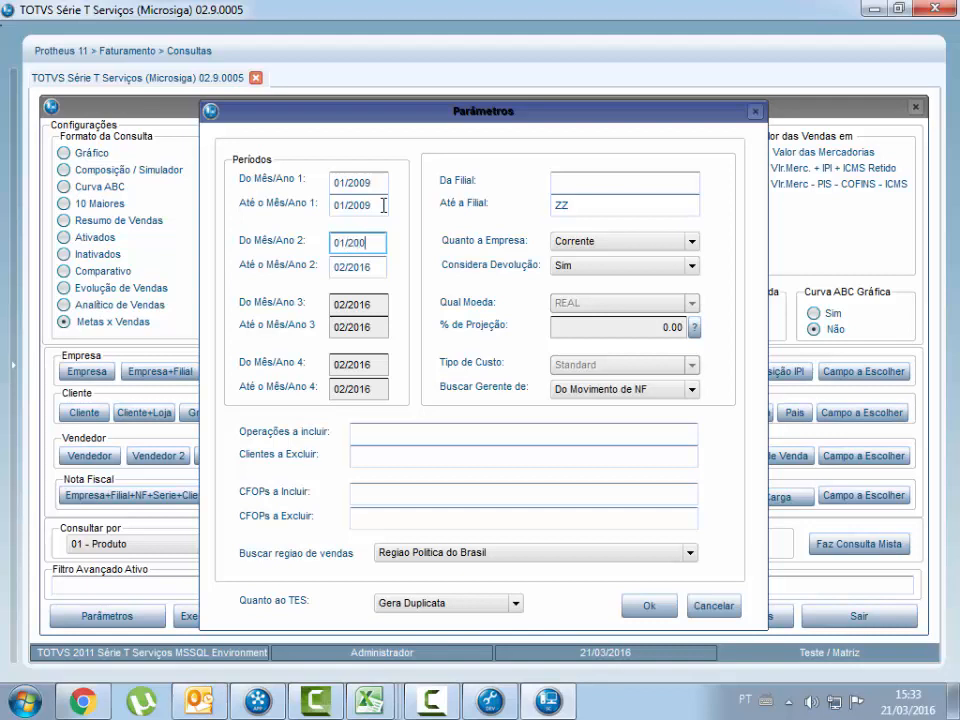
text(9)
key(Tab)
text(01/2009)
key(Tab)
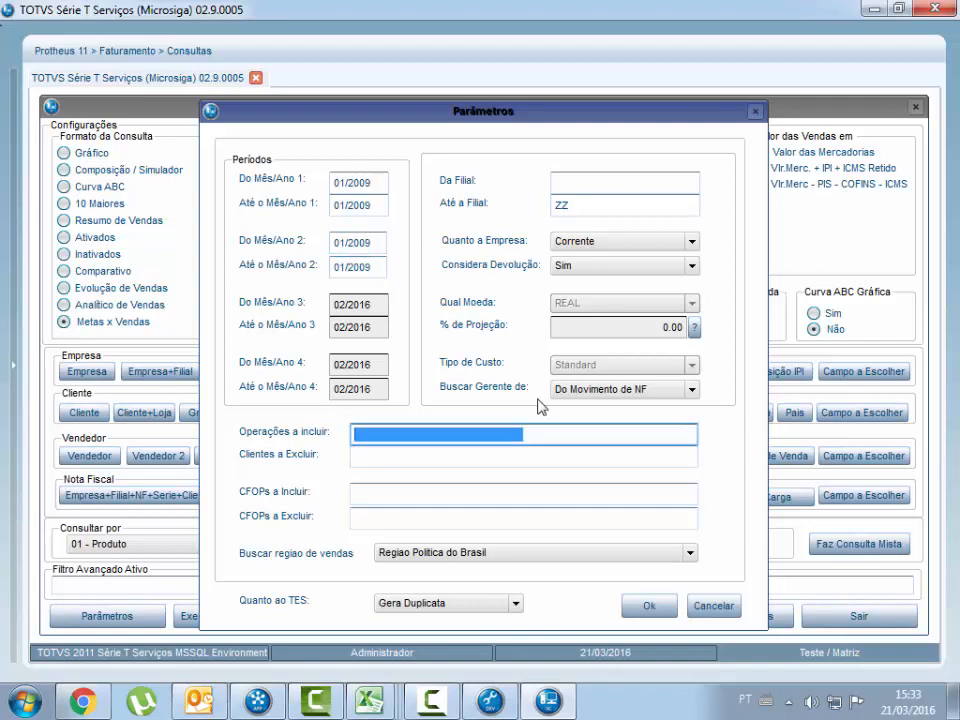
click(648, 607)
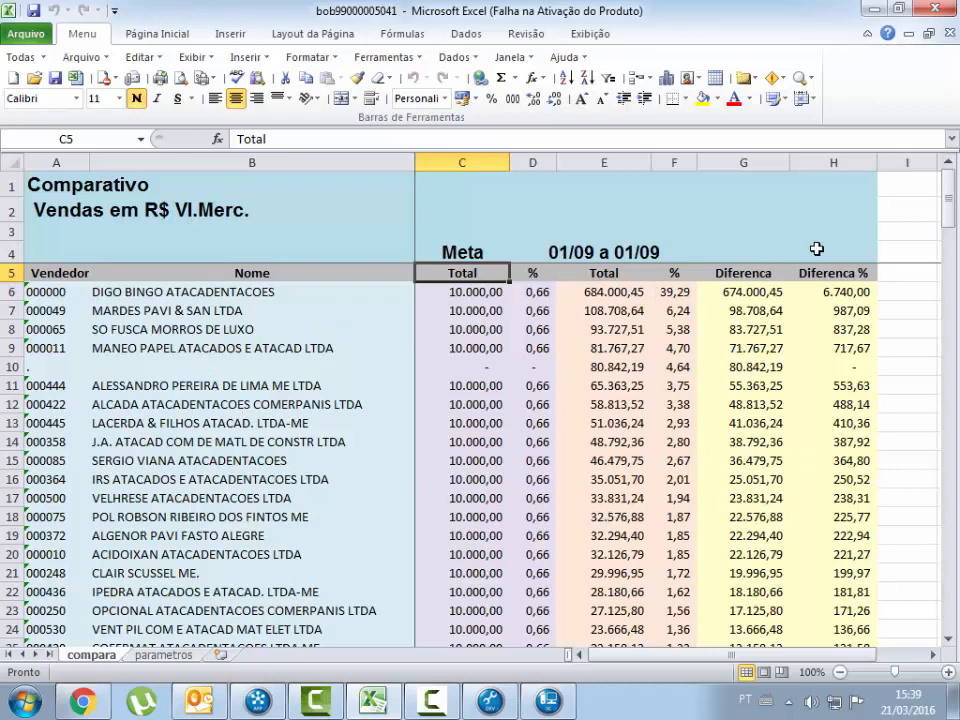
click(548, 700)
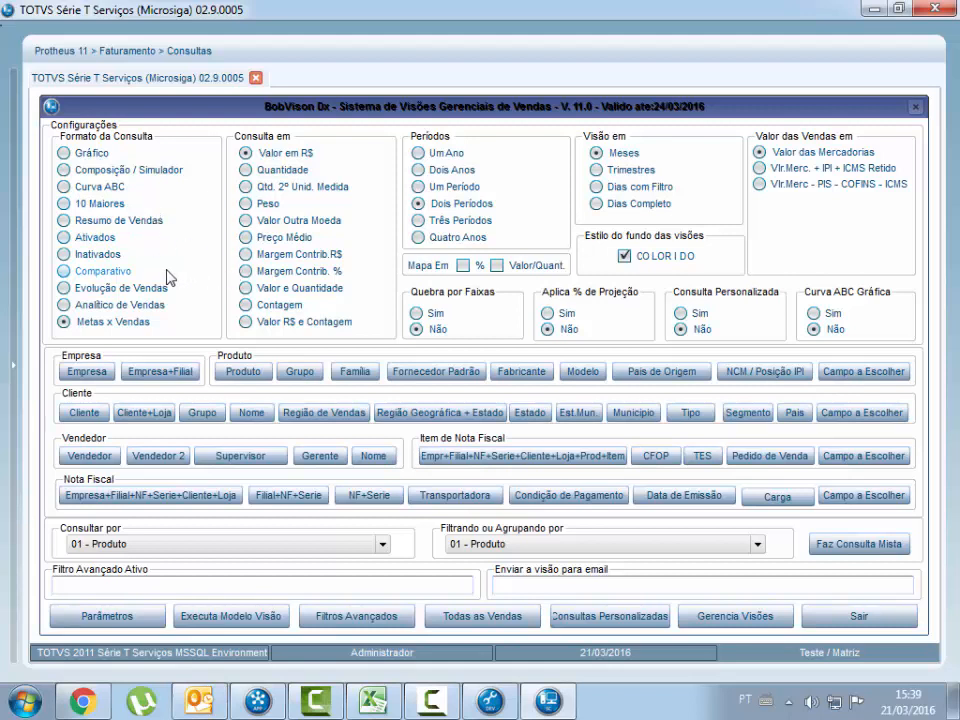
Try the Comparativo query format with Dois Períodos and Três Períodos.
click(128, 276)
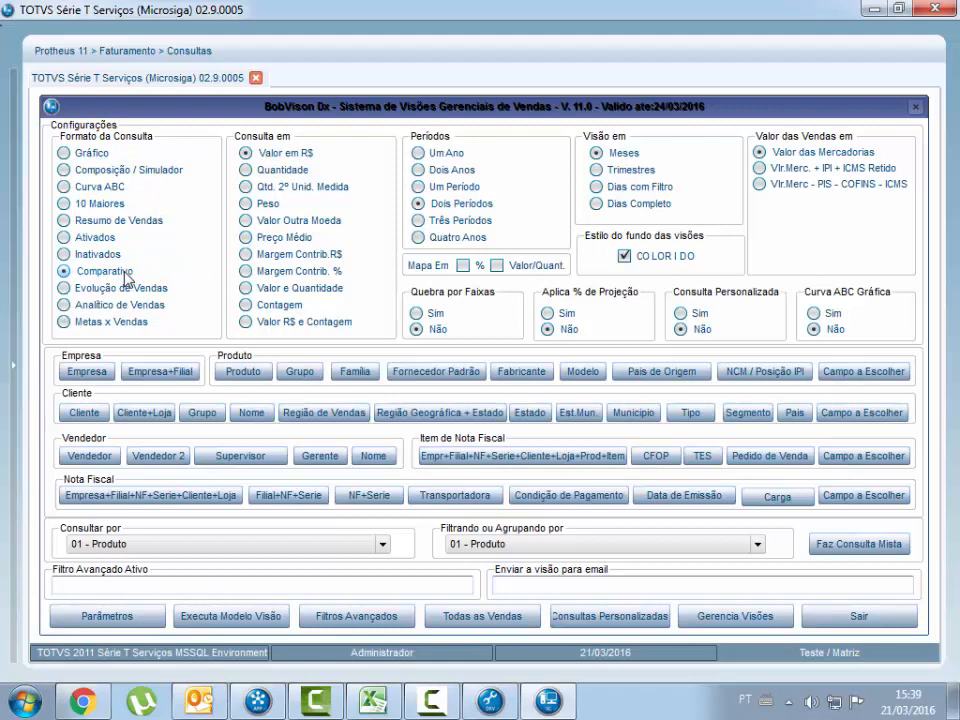
click(470, 220)
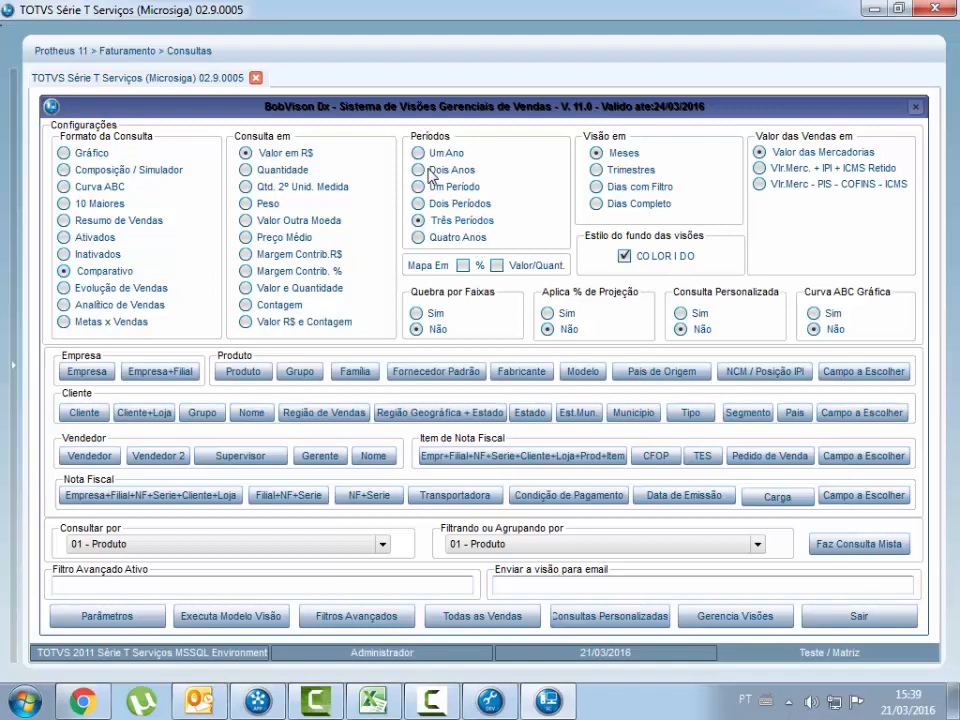
click(420, 205)
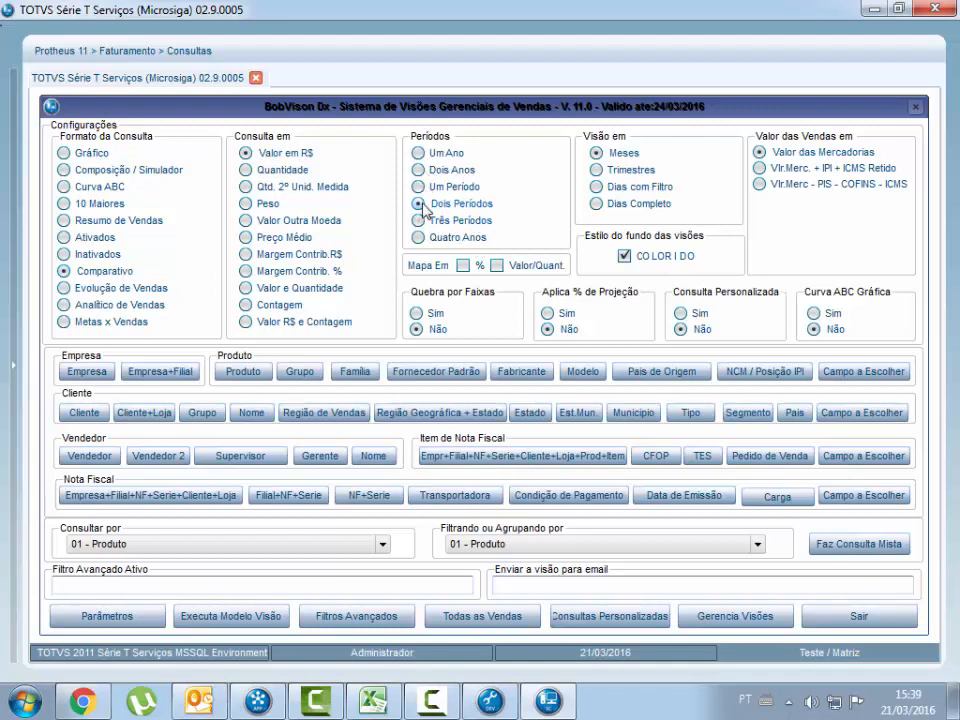
click(419, 220)
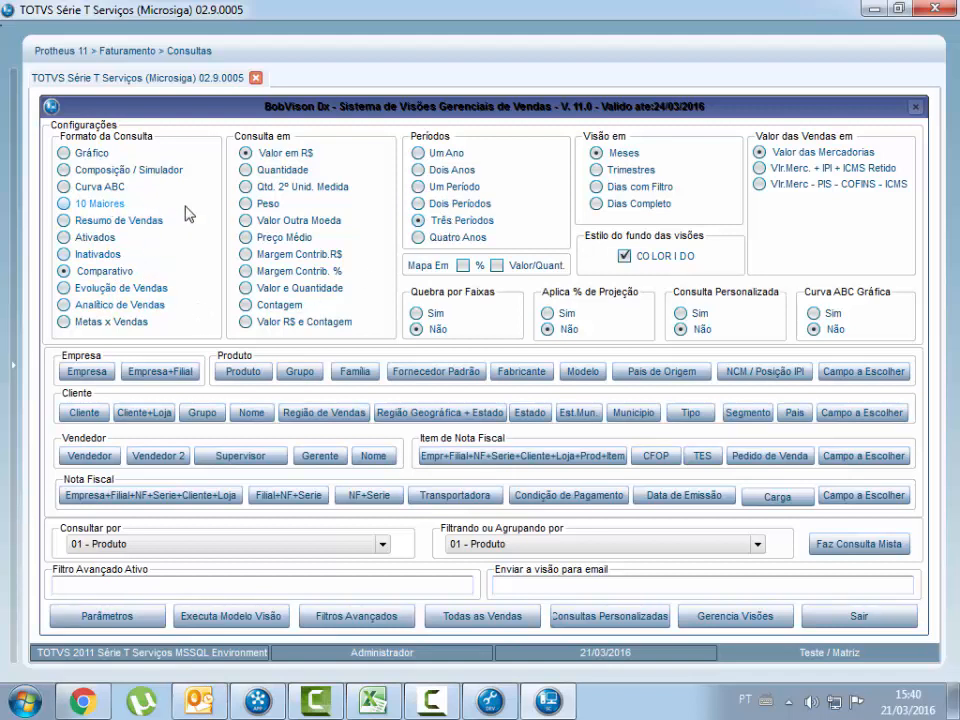
Generate the 10 Maiores view by Cliente for 01/2009 and update its charts in the Excel workbook.
click(117, 205)
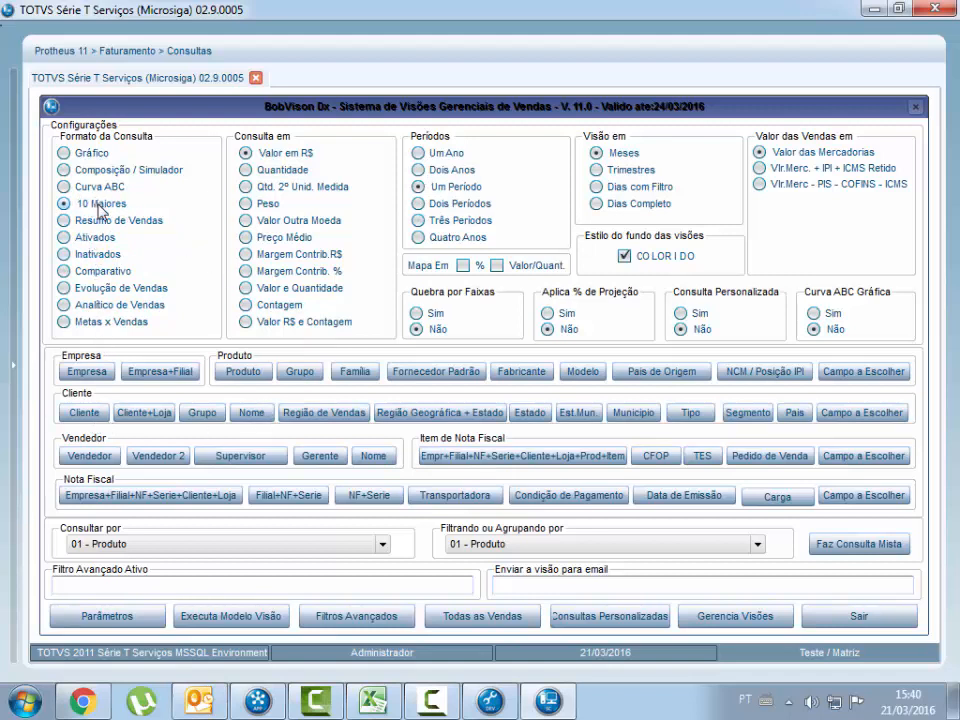
click(85, 414)
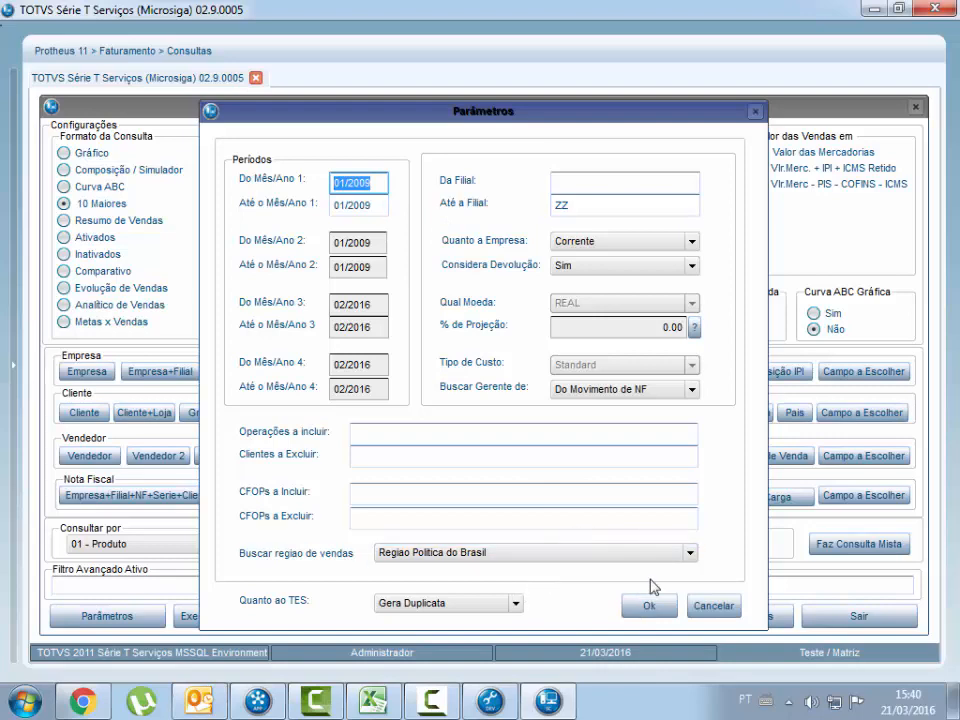
click(649, 604)
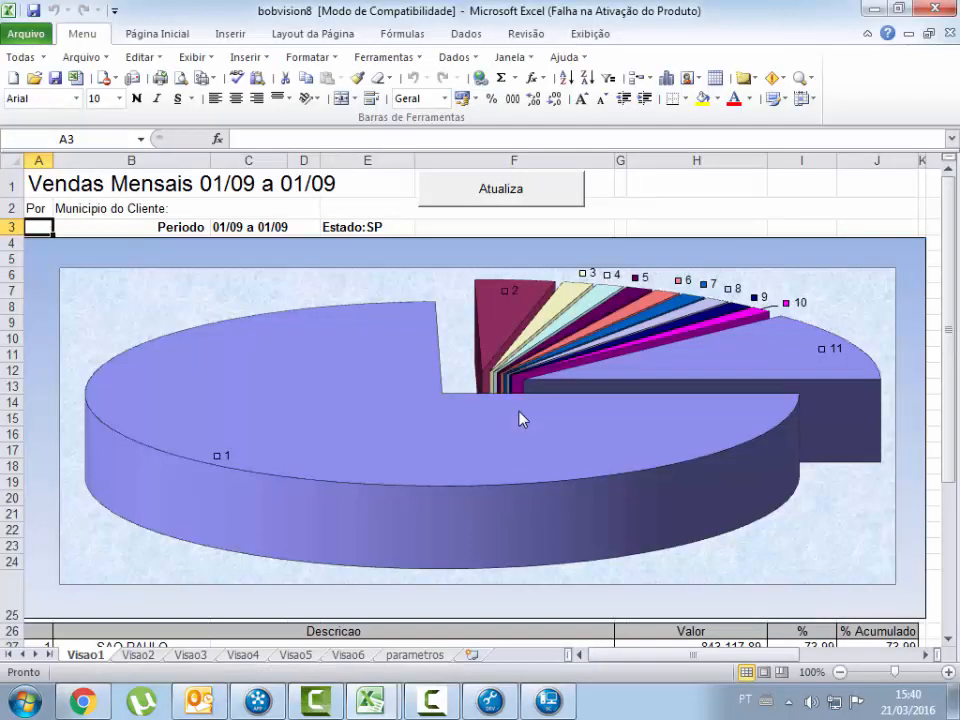
click(510, 197)
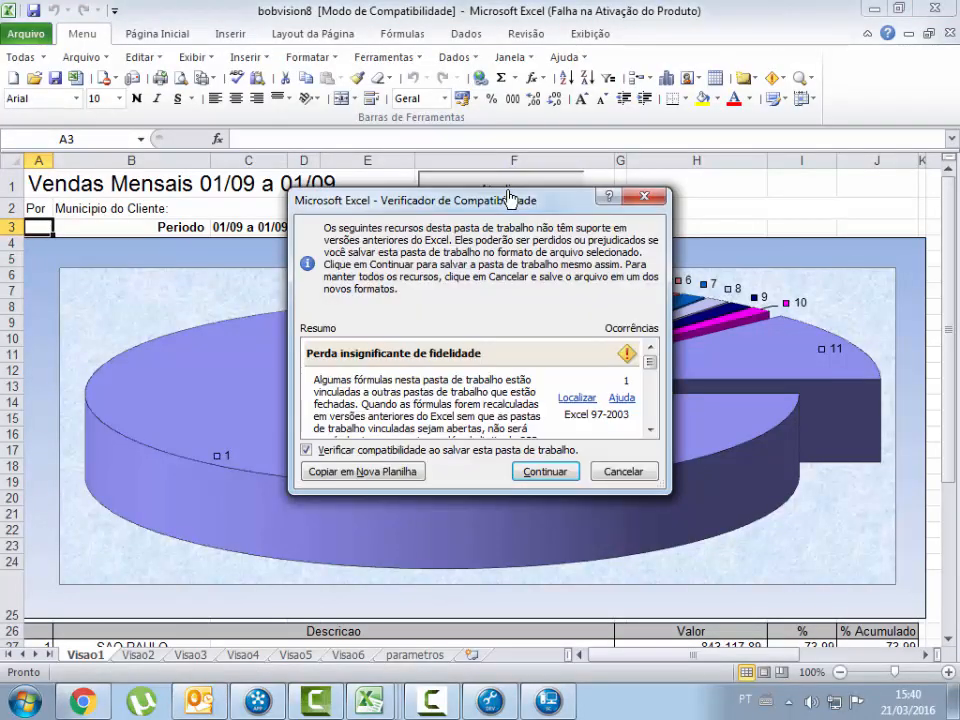
click(541, 473)
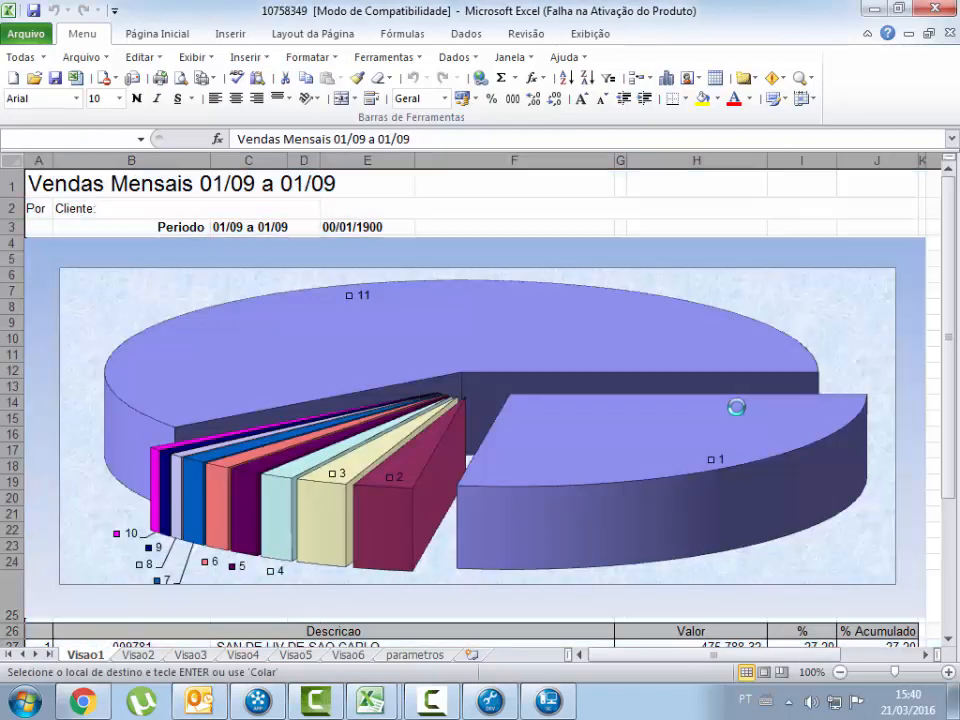
Examine the top-ten customer table and compare the chart styles on sheets Visao1 to Visao6.
drag(952, 291, 948, 312)
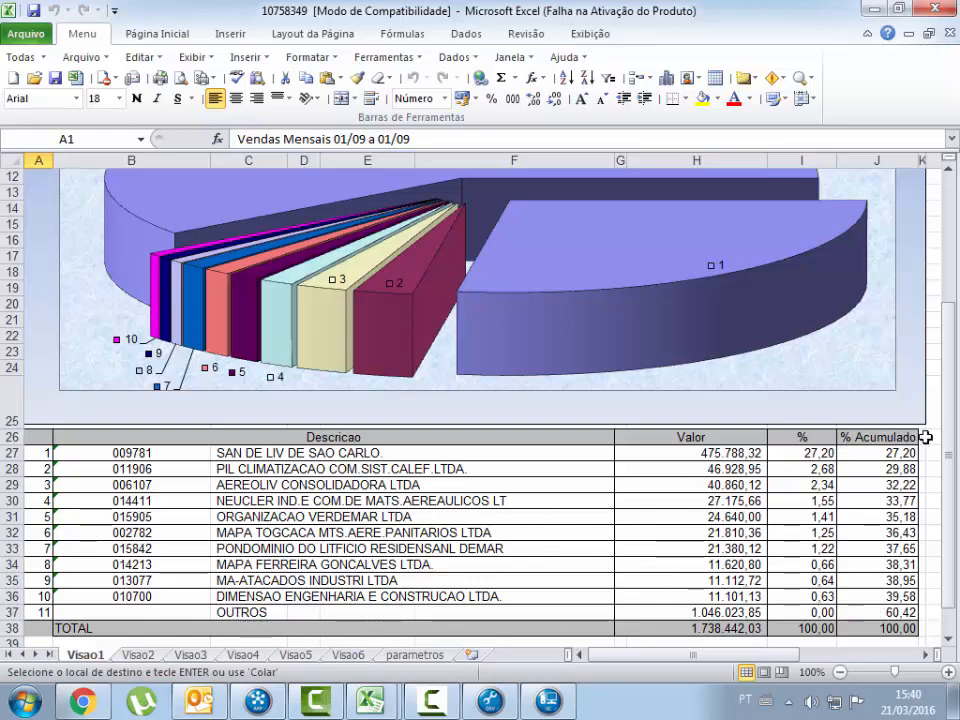
drag(948, 345, 955, 322)
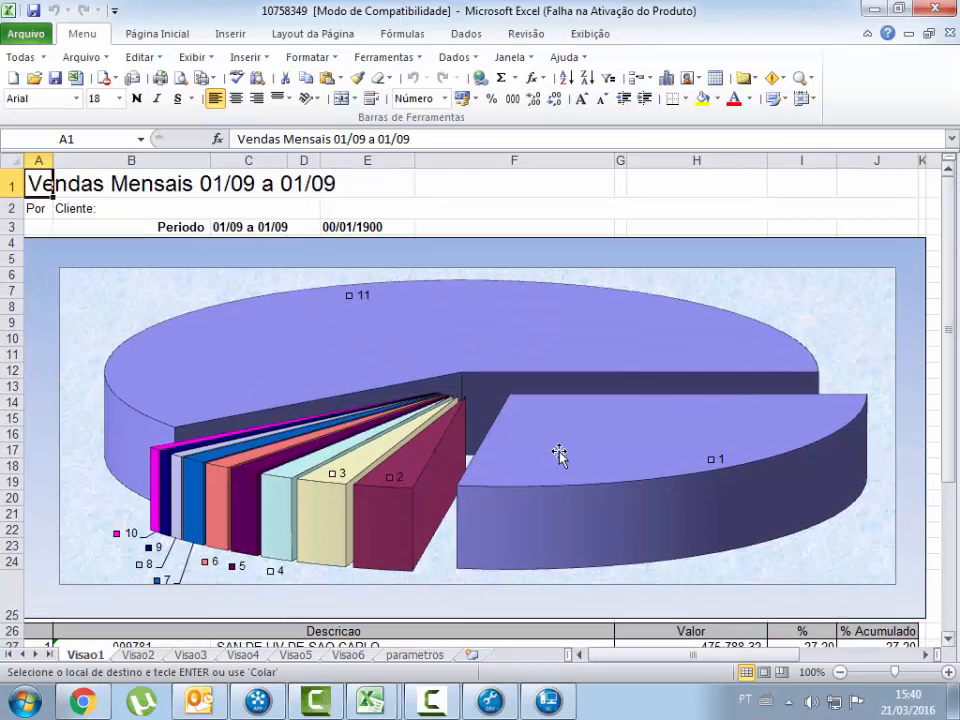
click(138, 655)
click(195, 657)
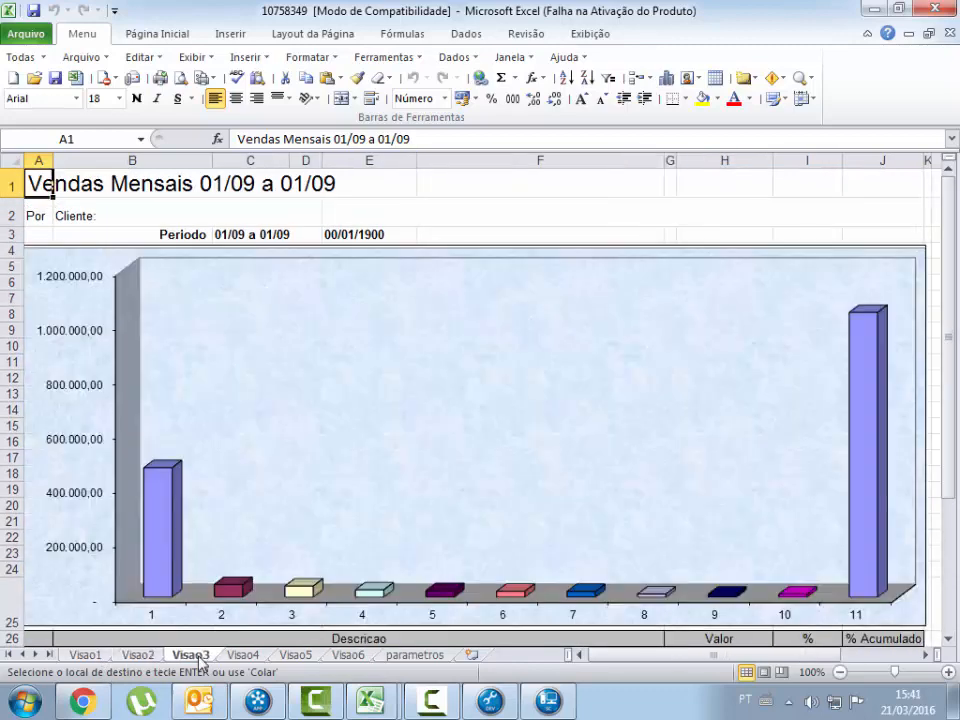
click(243, 656)
click(306, 656)
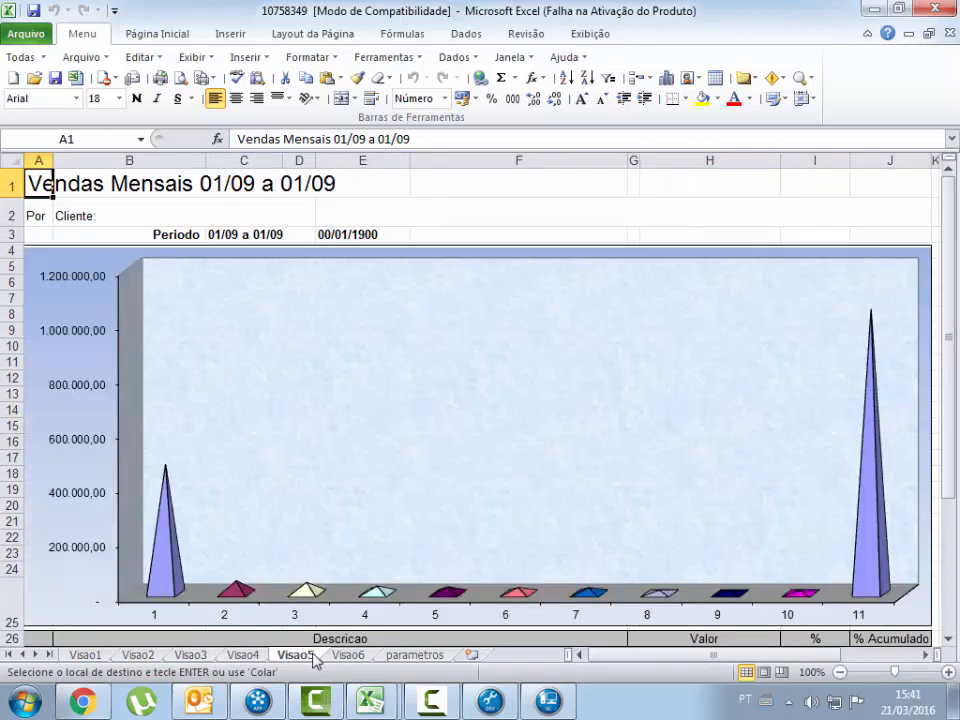
click(350, 656)
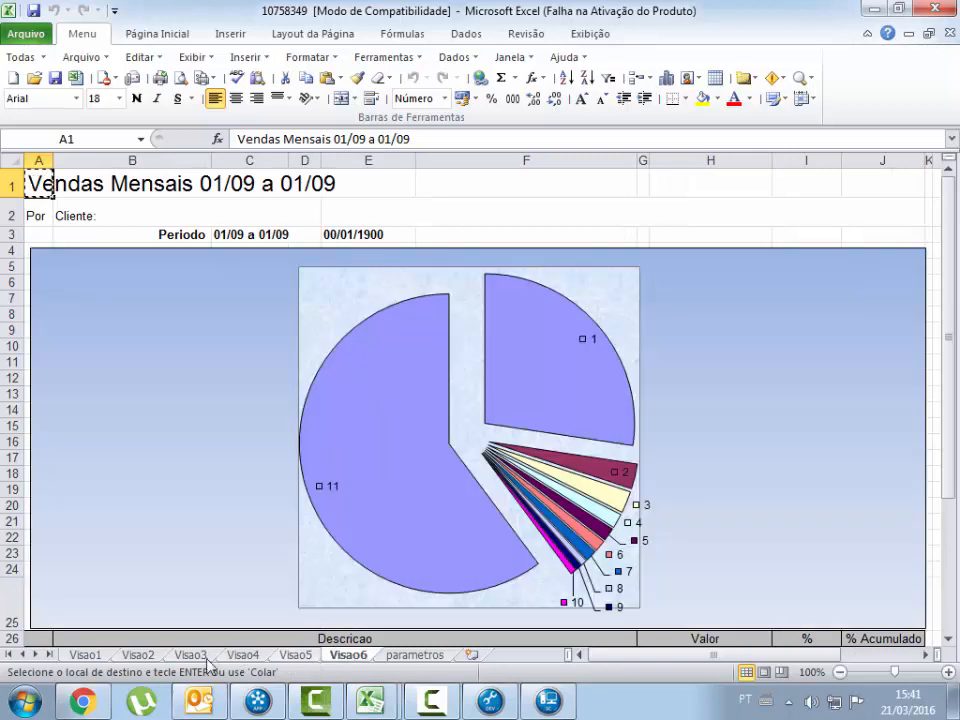
click(85, 656)
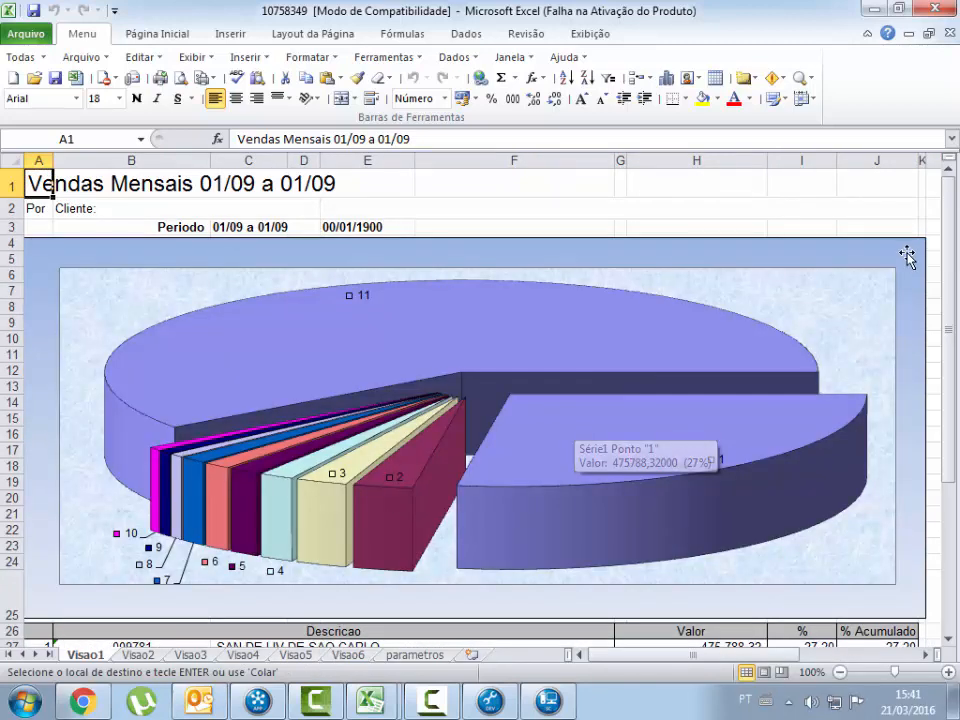
Switch back to TOTVS and generate a Resumo de Vendas by customer Municipio with Dias Completo for 01/2009.
click(548, 700)
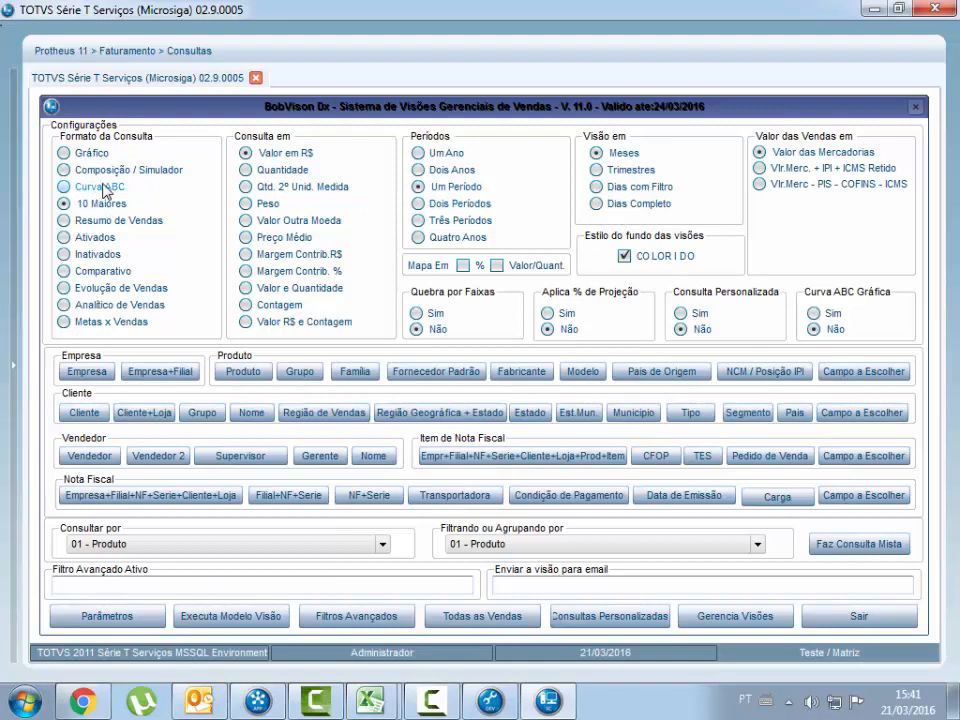
click(100, 220)
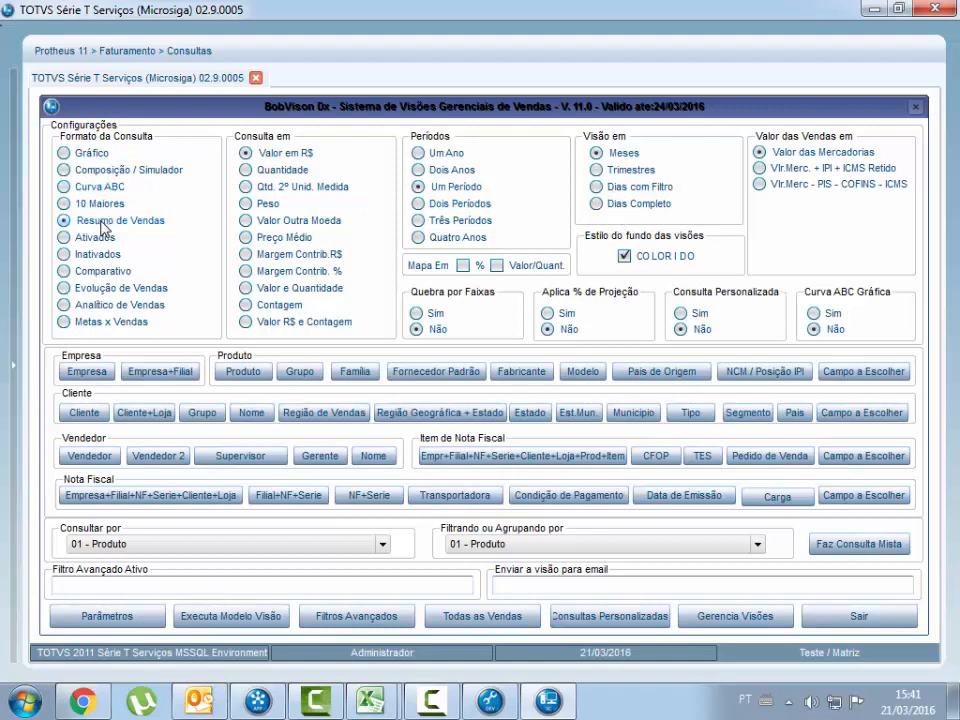
click(625, 203)
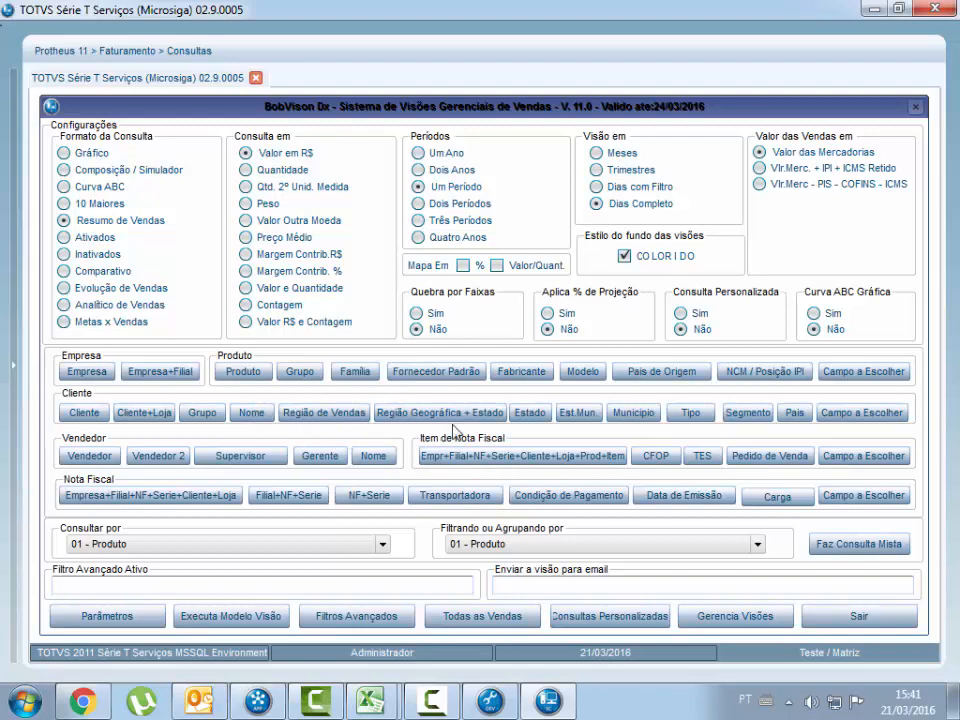
click(647, 416)
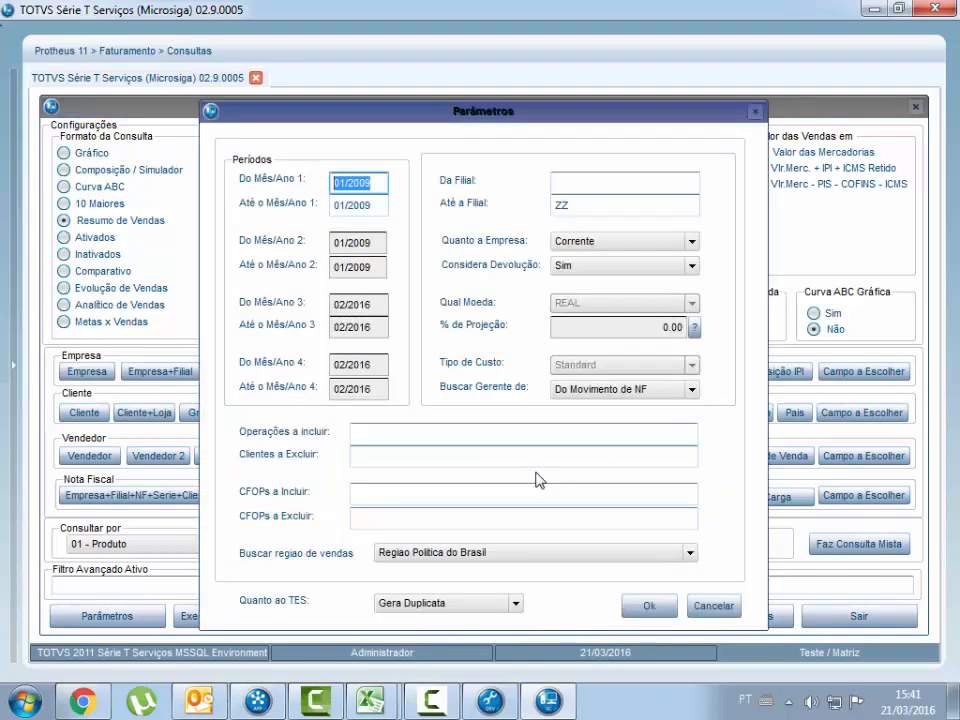
click(655, 608)
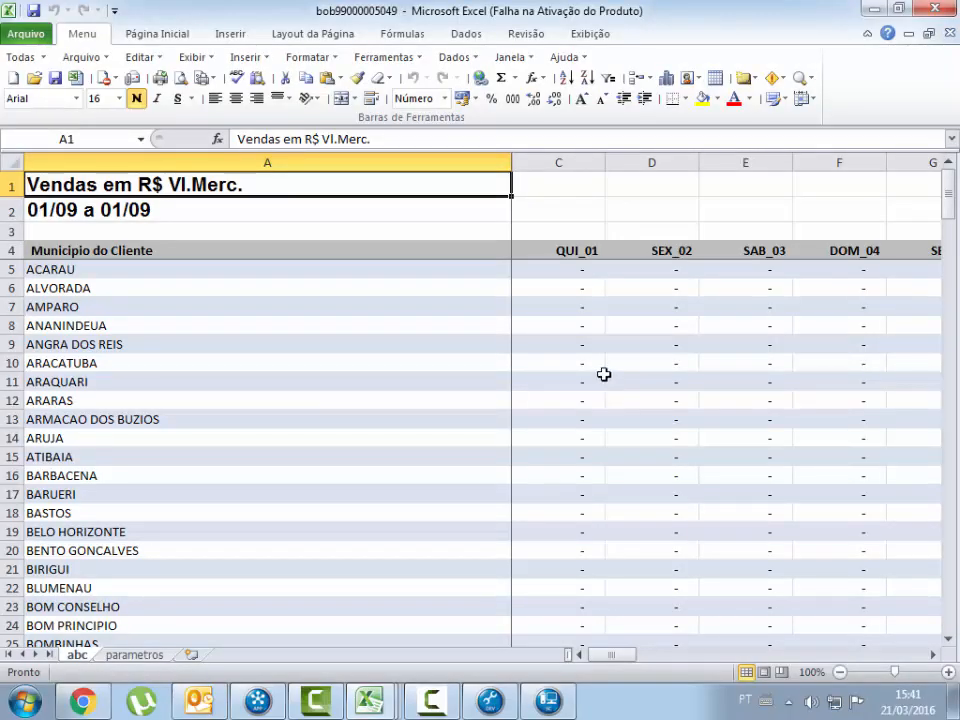
Narrow the Municipio do Cliente column and examine the daily sales columns across to the totals and percentages.
drag(514, 158, 199, 158)
click(304, 267)
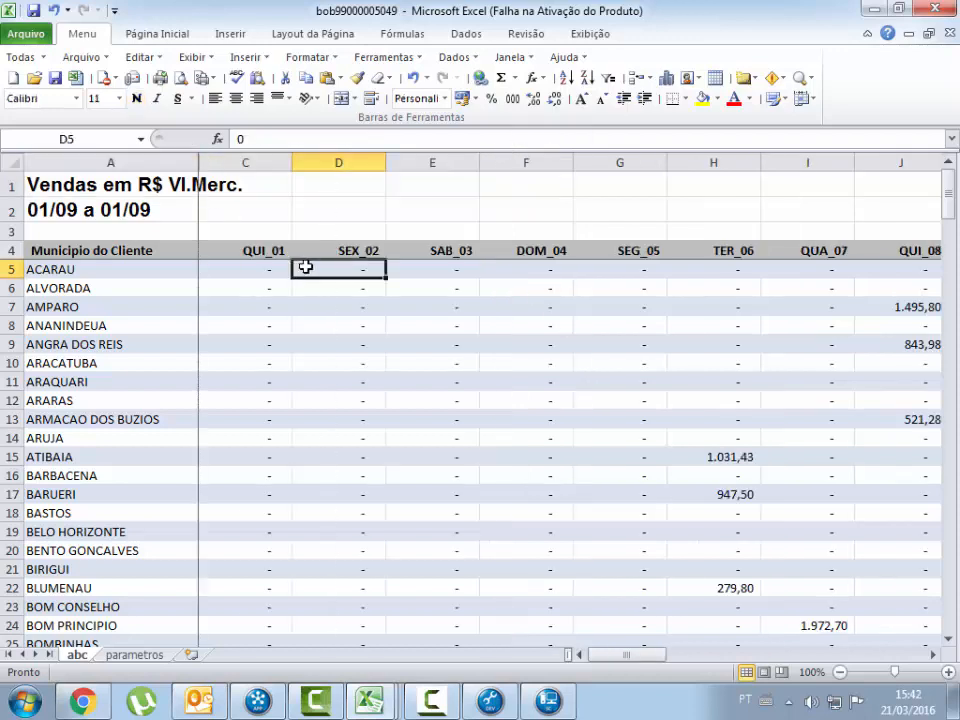
key(Left)
key(Right)
key(Right)
key(Right)
key(Right)
key(Right)
key(Right)
key(Right)
key(Right)
key(Right)
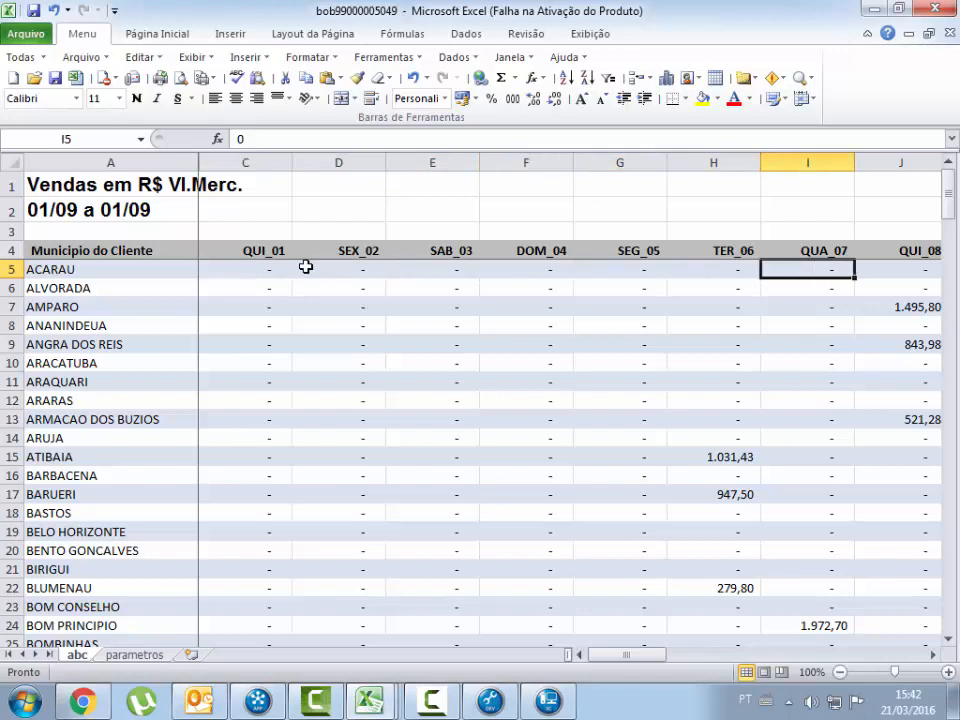
key(Right)
key(Left)
key(Left)
key(Right)
key(Right)
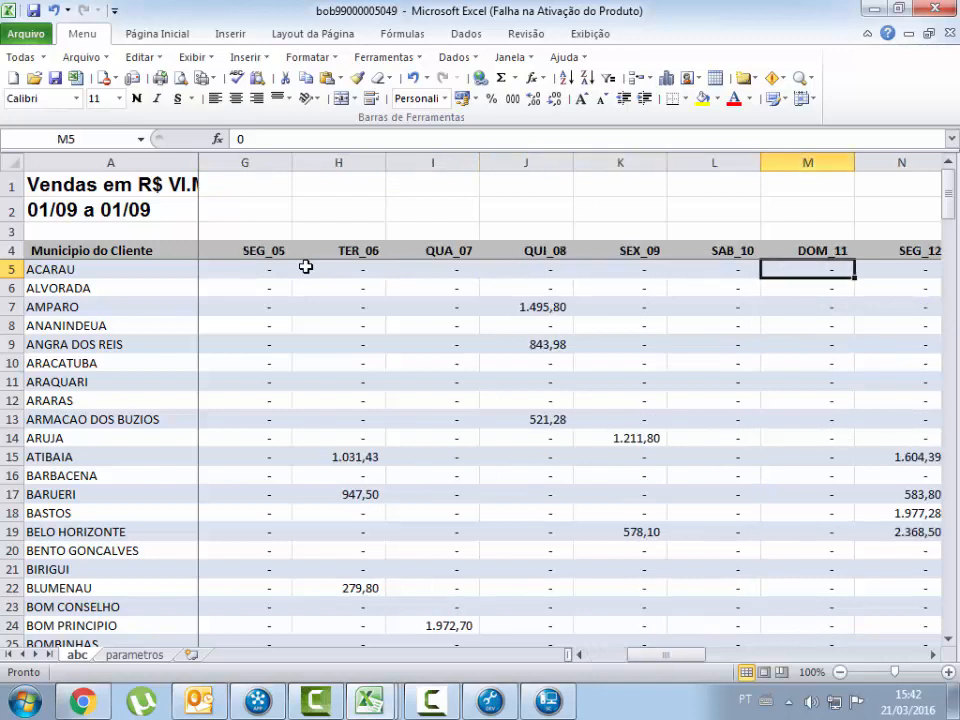
key(Right)
key(Right)
key(Right)
key(Right)
key(Right)
key(Right)
key(Right)
key(Right)
key(Right)
key(Right)
key(Right)
key(Right)
key(Right)
key(Right)
key(Right)
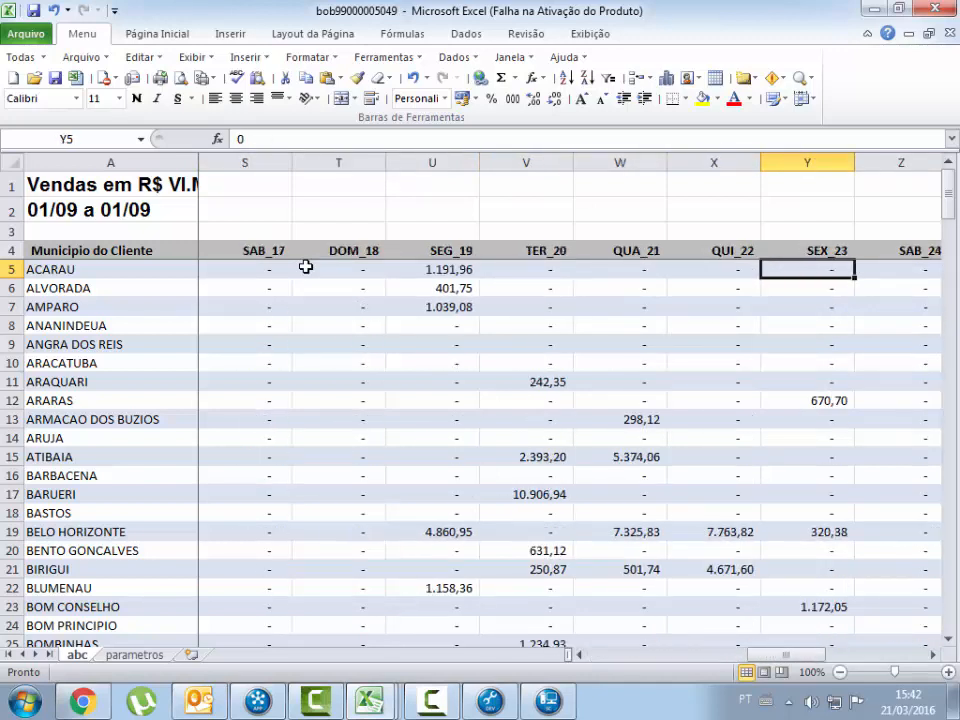
key(Right)
key(Right)
key(Right)
key(Right)
key(Right)
key(Right)
key(Right)
key(Right)
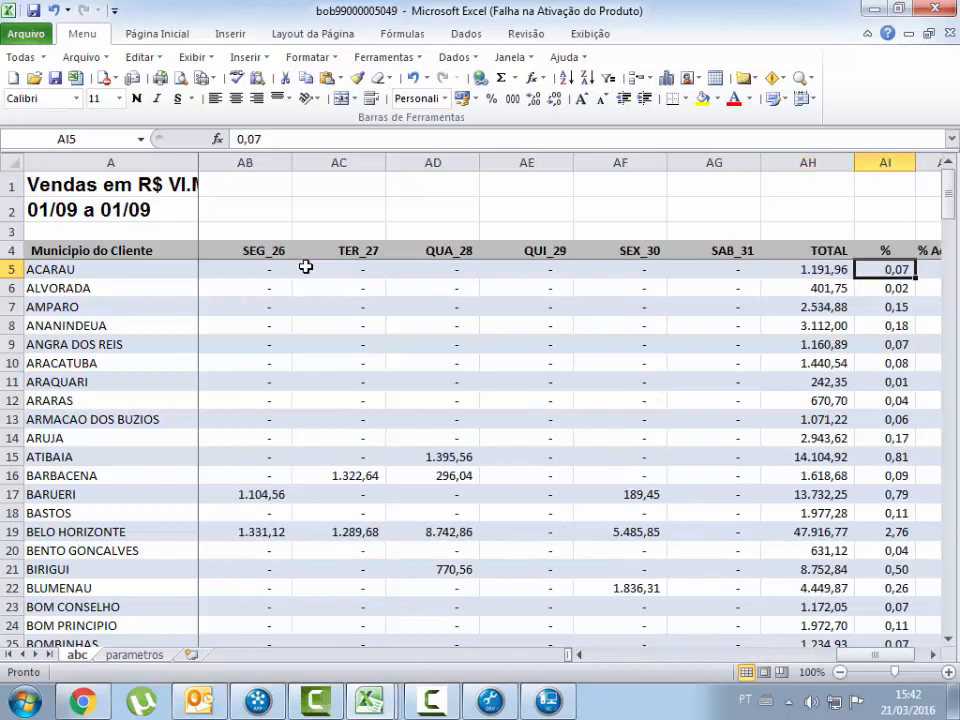
Examine the TOTAL column down the list of municipalities in the daily sales summary.
key(Left)
key(Left)
key(Down)
key(Down)
key(Down)
key(Down)
key(Down)
key(Down)
key(Down)
key(Down)
key(Down)
key(Down)
key(Down)
key(Down)
key(Down)
key(Down)
key(Down)
key(Down)
key(Down)
key(Down)
key(Down)
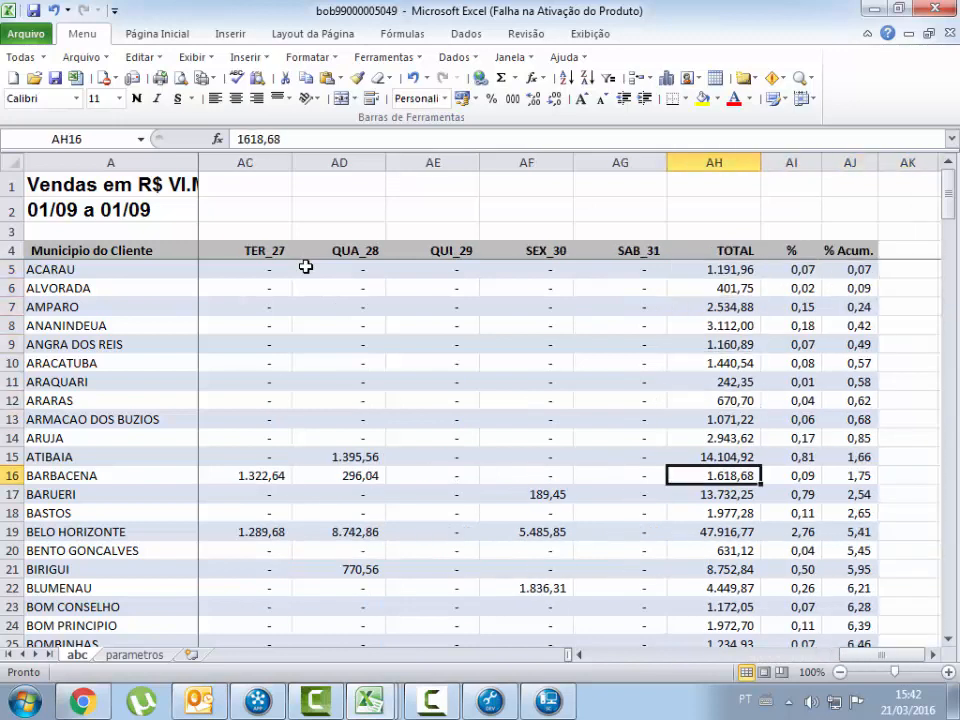
key(Down)
key(Up)
key(Up)
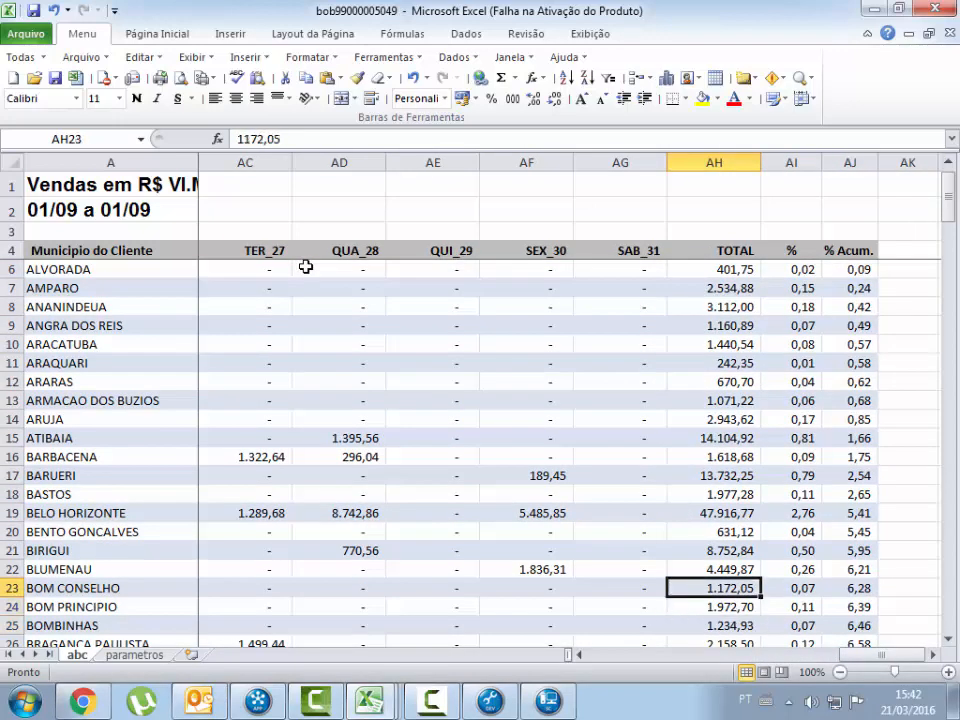
Examine the daily sales per municipality down the list and back across the day columns toward the second week of the month.
key(Down)
key(Down)
key(Down)
key(Down)
key(Down)
key(Down)
key(Down)
key(Down)
key(Left)
key(Left)
key(Left)
key(Left)
key(Left)
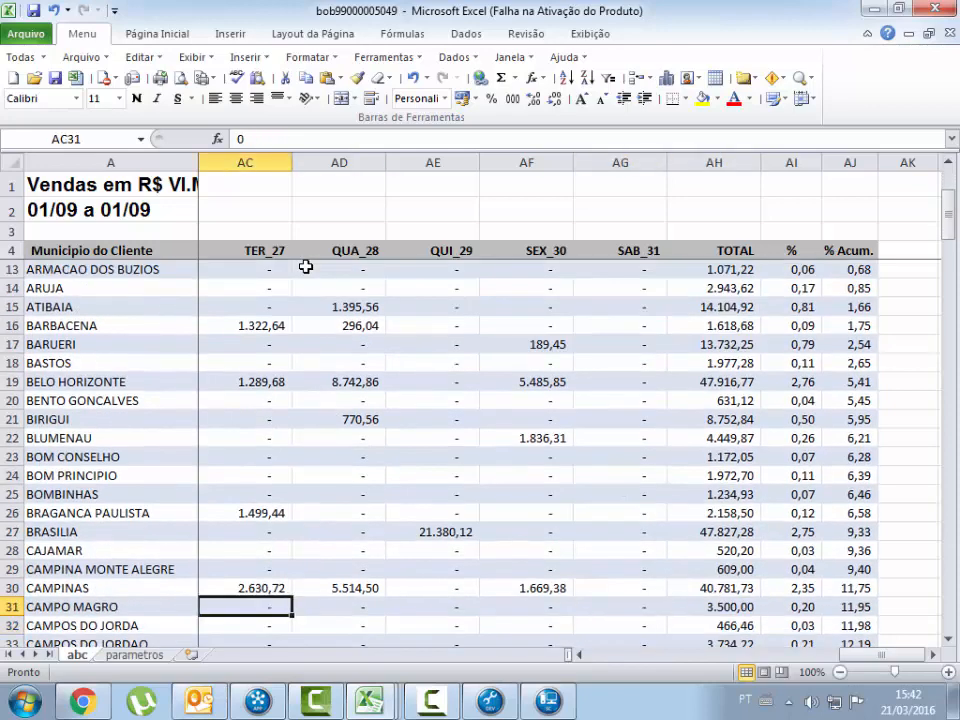
key(Up)
key(Up)
key(Left)
key(Left)
key(Left)
key(Left)
key(Left)
key(Left)
key(Left)
key(Left)
key(Left)
key(Left)
key(Left)
key(Left)
key(Left)
key(Left)
key(Left)
key(Left)
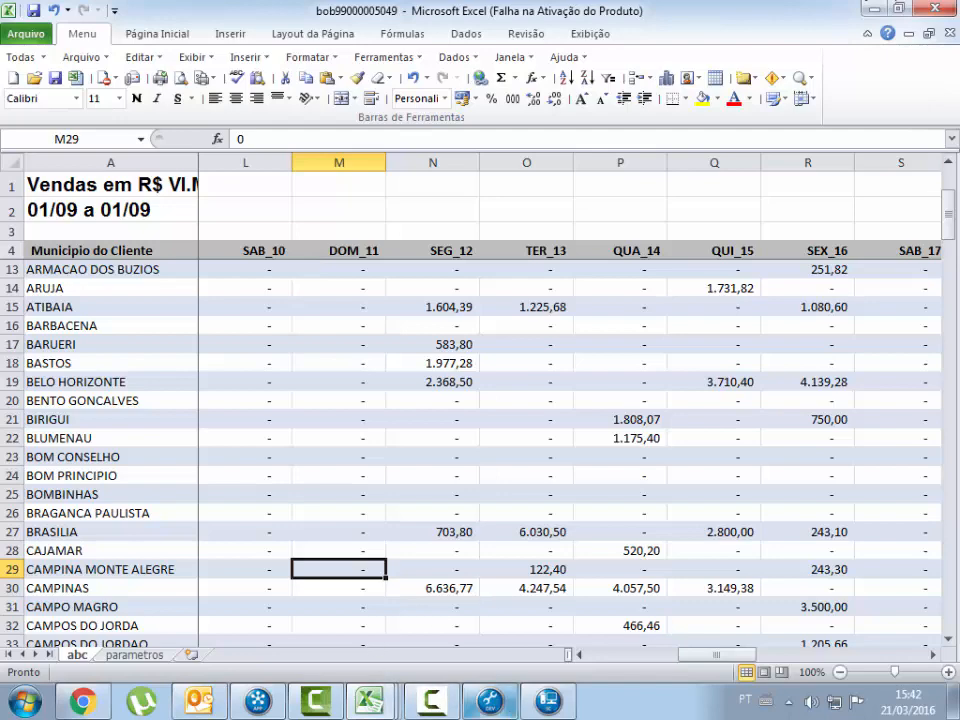
Switch to TOTVS and look through the options offered by the Consultar por and Filtrando ou Agrupando por lists.
click(551, 706)
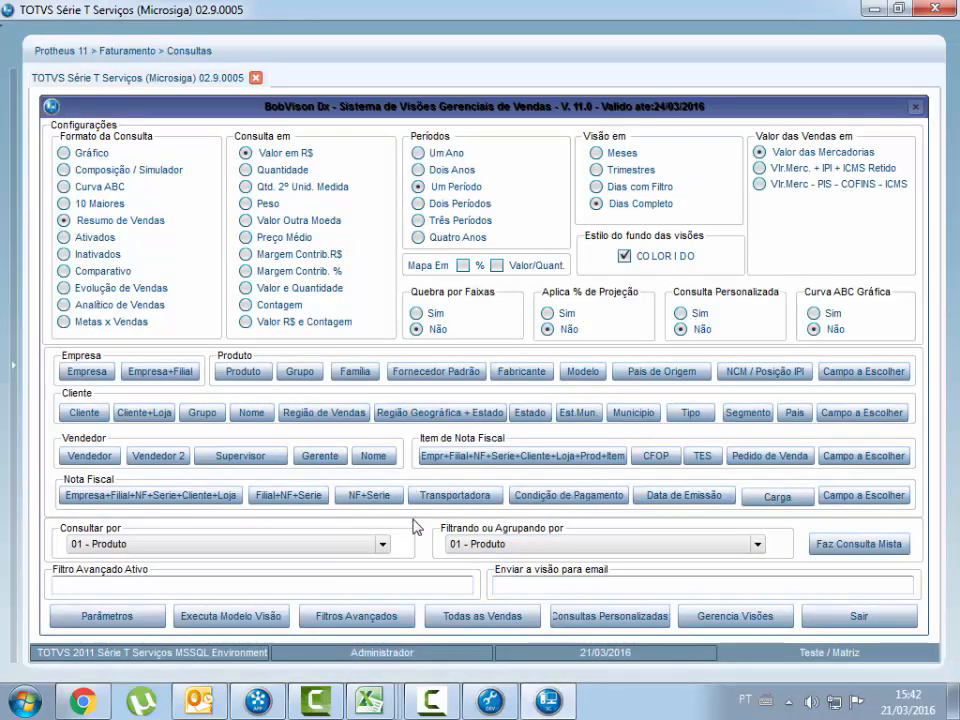
click(383, 545)
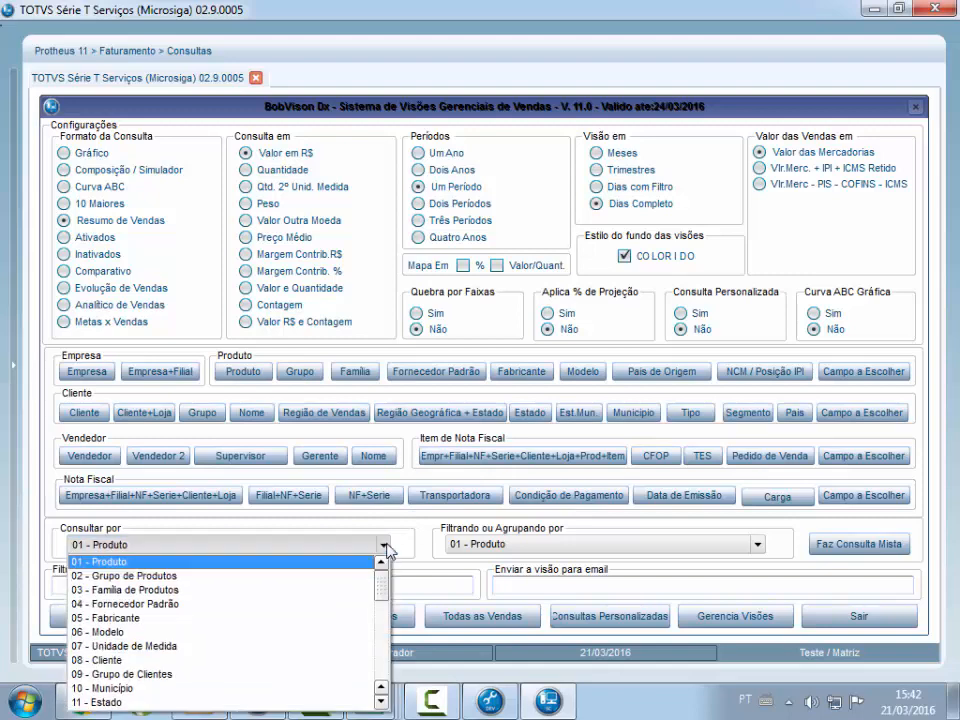
drag(387, 590, 387, 558)
click(575, 553)
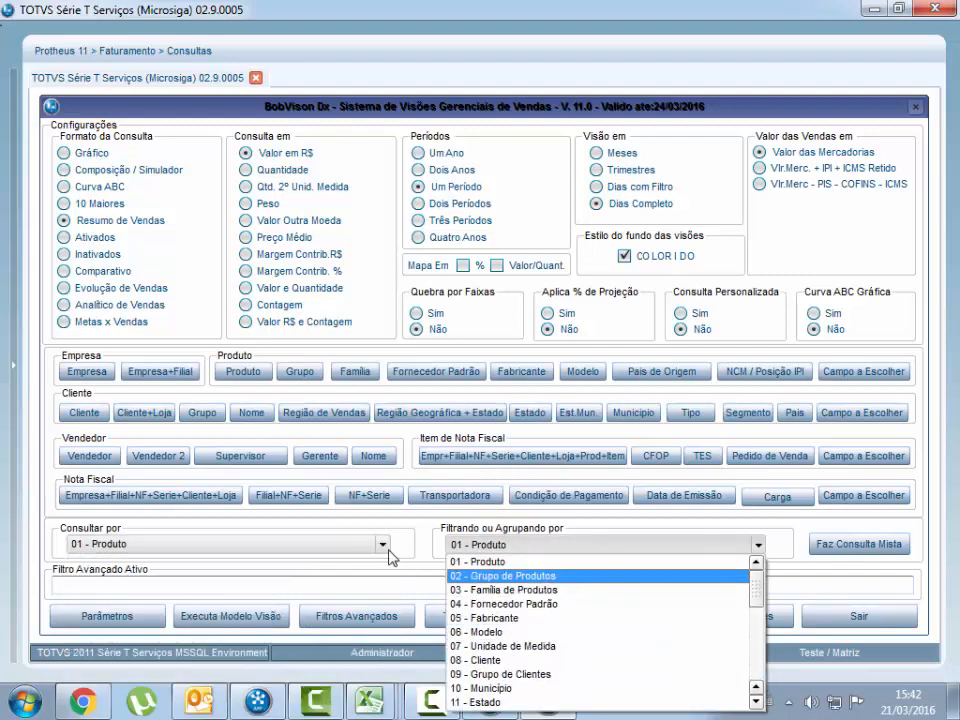
click(384, 546)
click(384, 546)
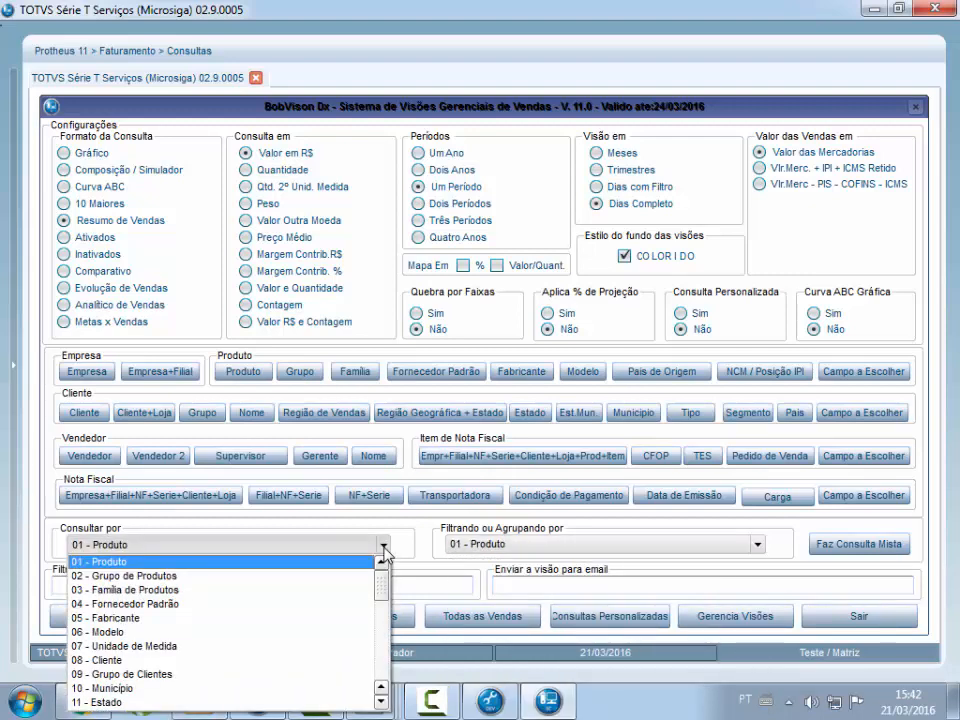
click(640, 575)
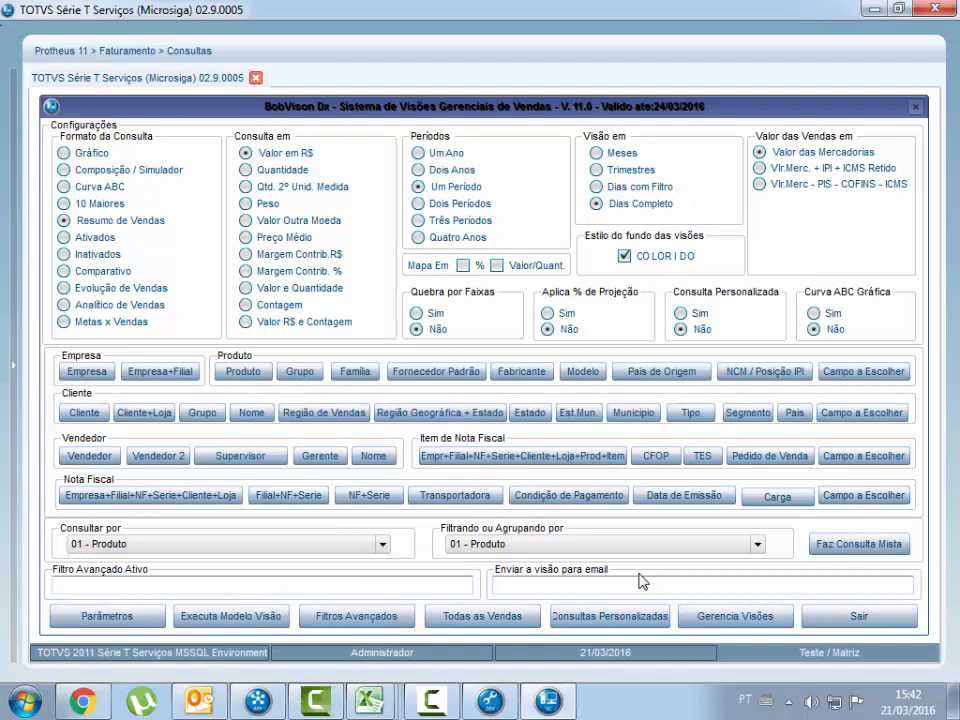
Define an advanced customer filter with Municipio Igual a SAO PAULO and apply it to the control panel.
click(190, 588)
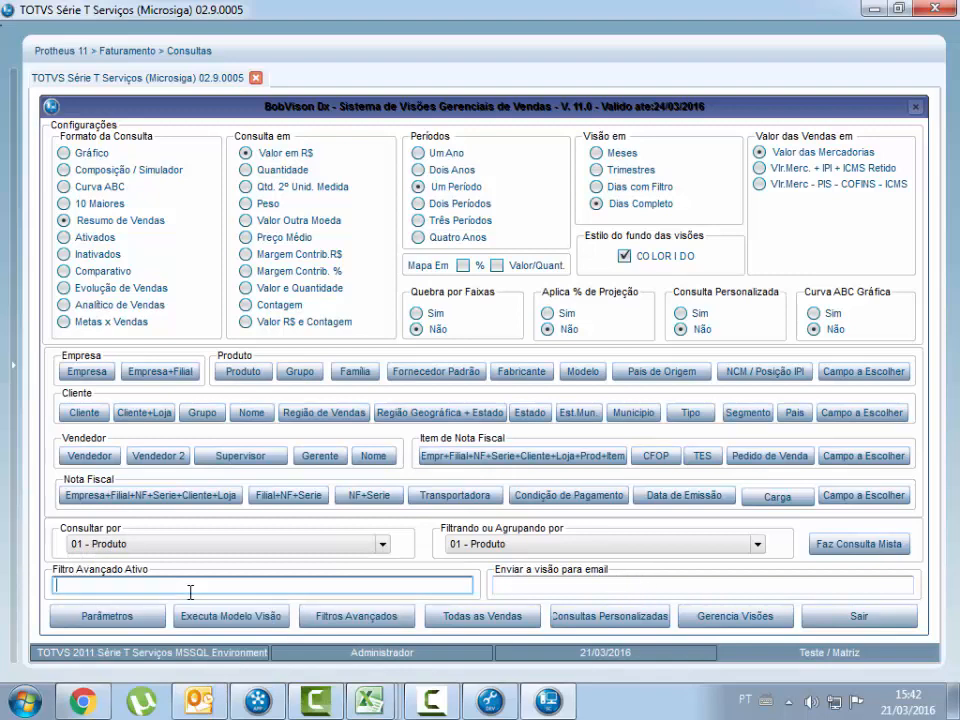
click(342, 620)
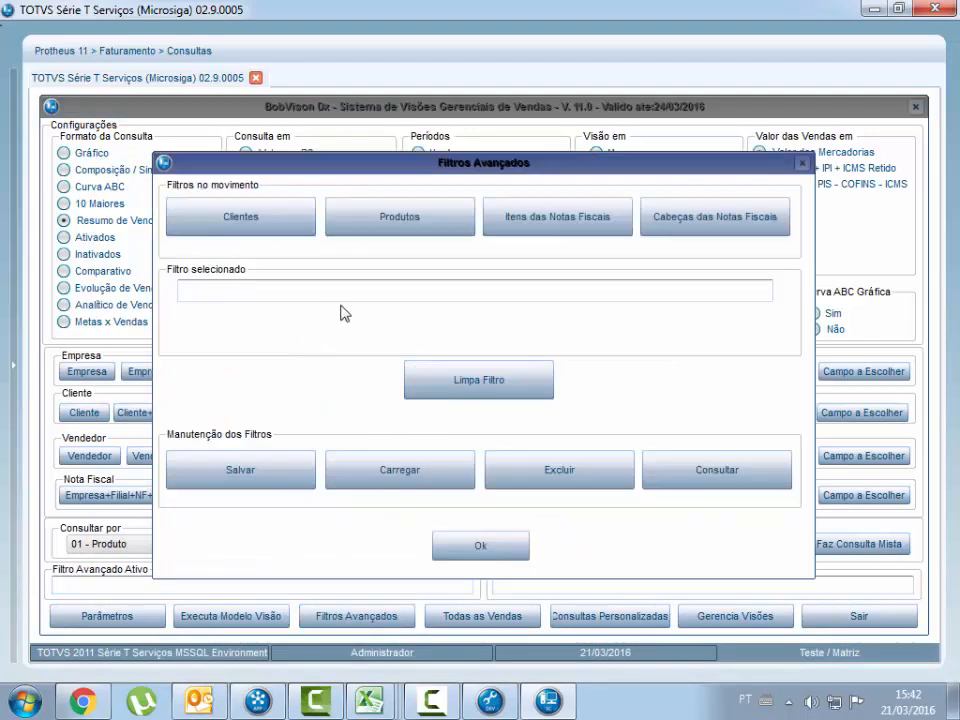
click(290, 216)
click(384, 296)
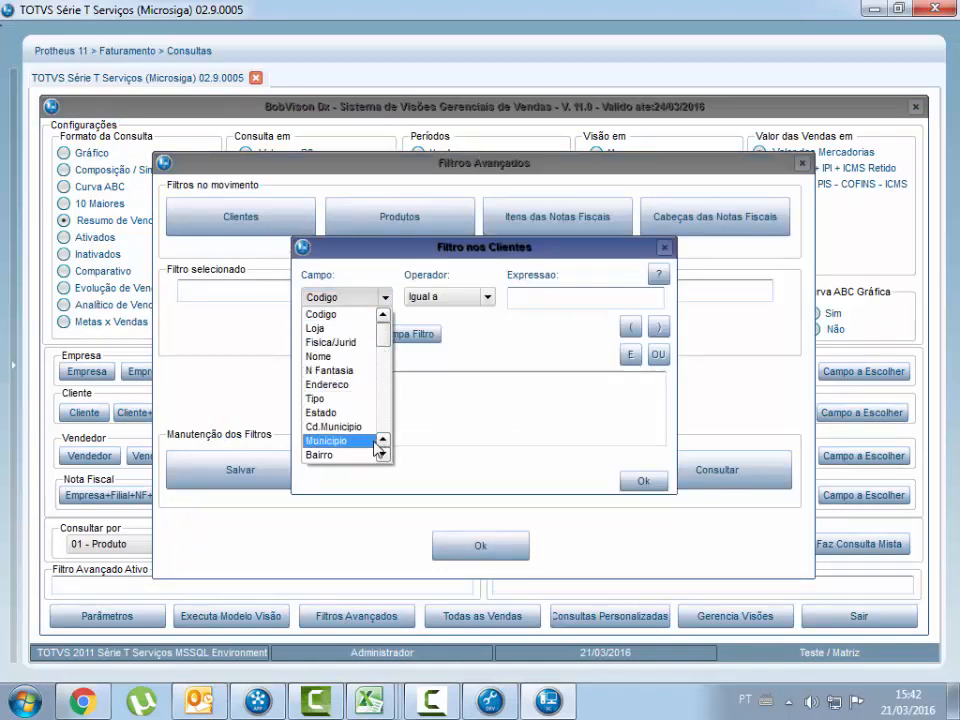
click(352, 440)
click(544, 296)
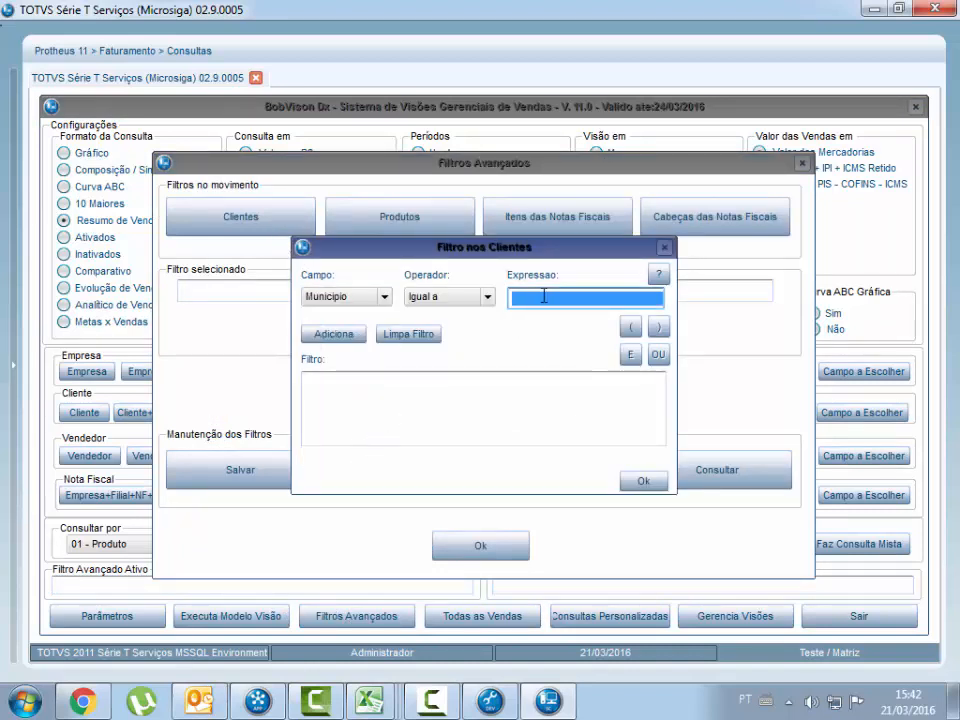
text(SAO PAULO)
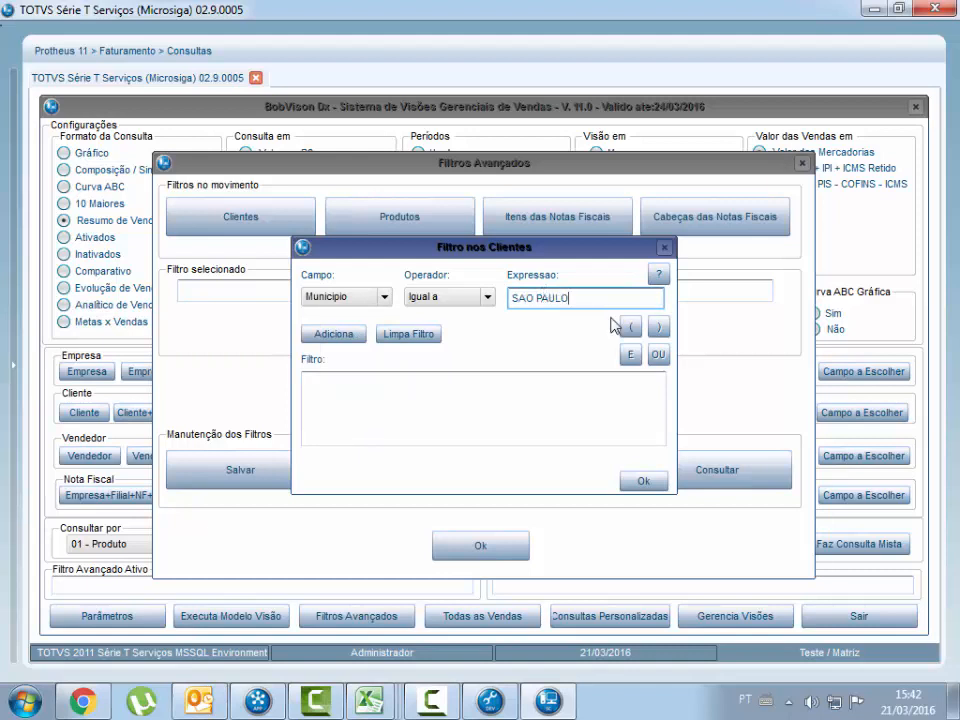
click(333, 334)
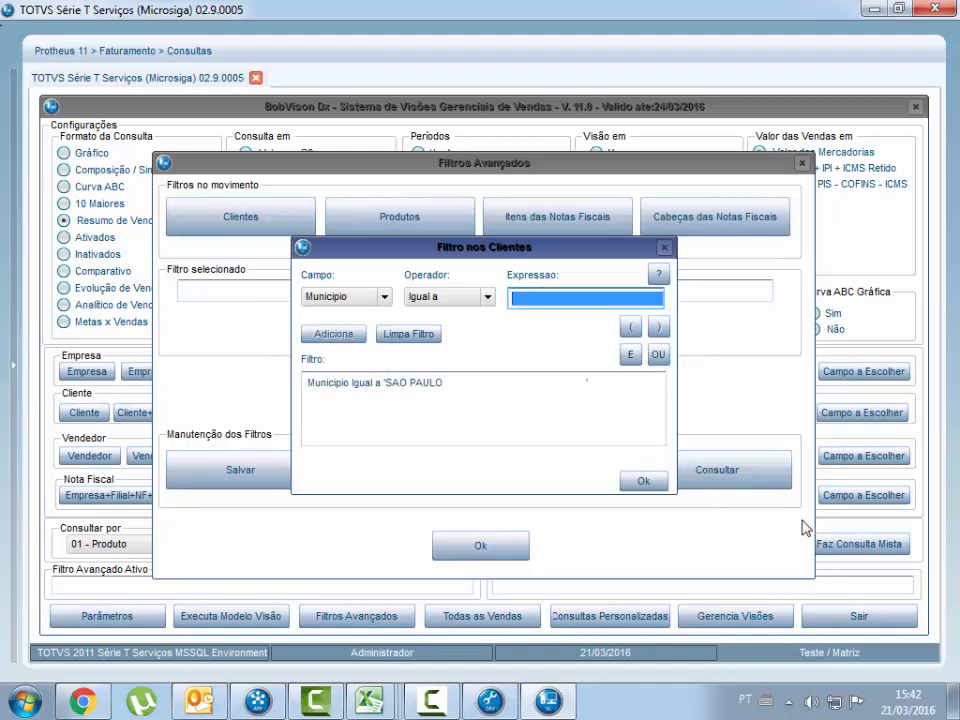
click(636, 482)
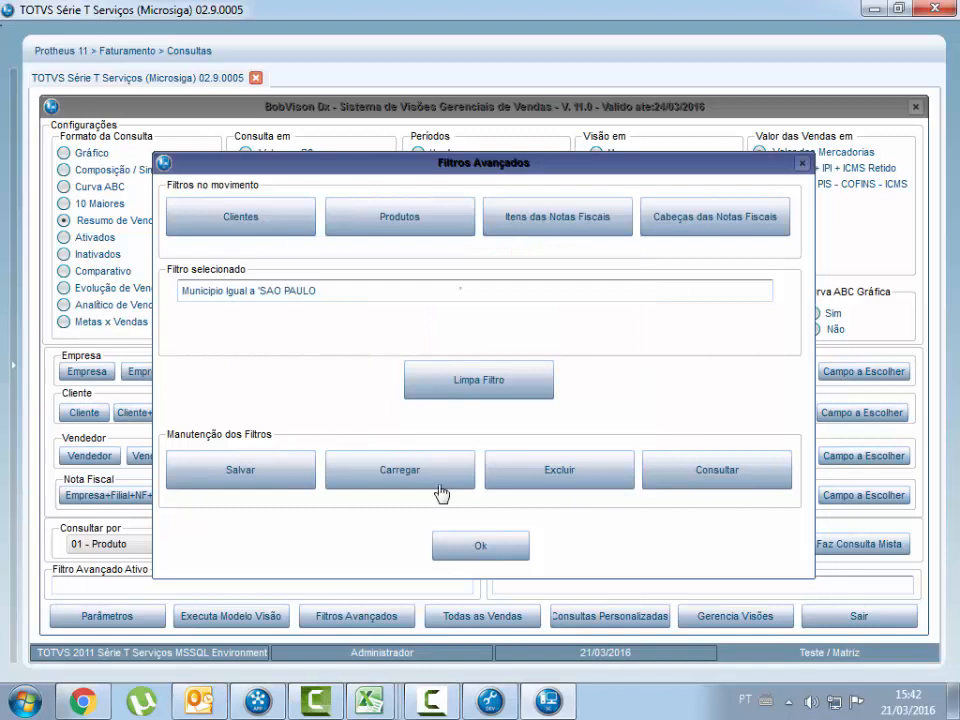
click(481, 548)
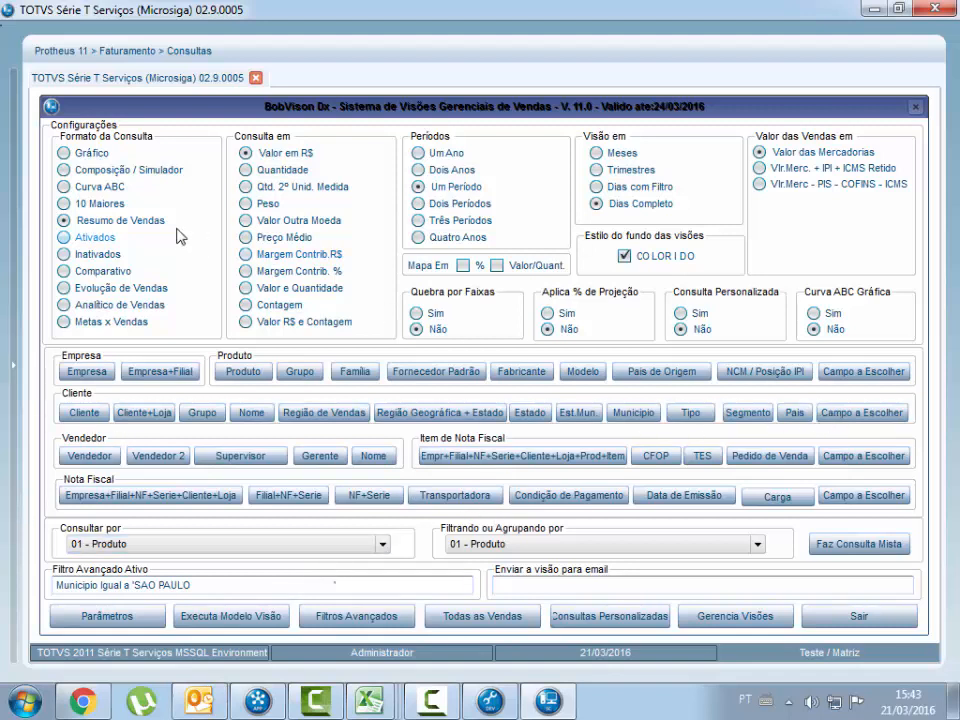
Generate a Curva ABC by the customer field A1_BAIRRO for the period 01/2009.
click(87, 189)
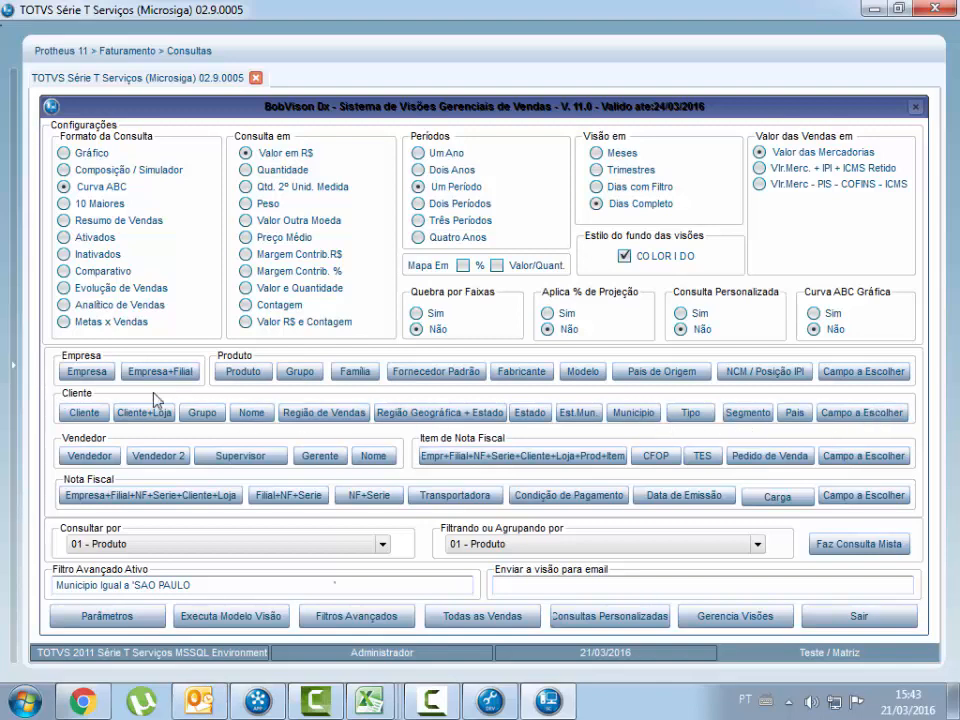
click(856, 414)
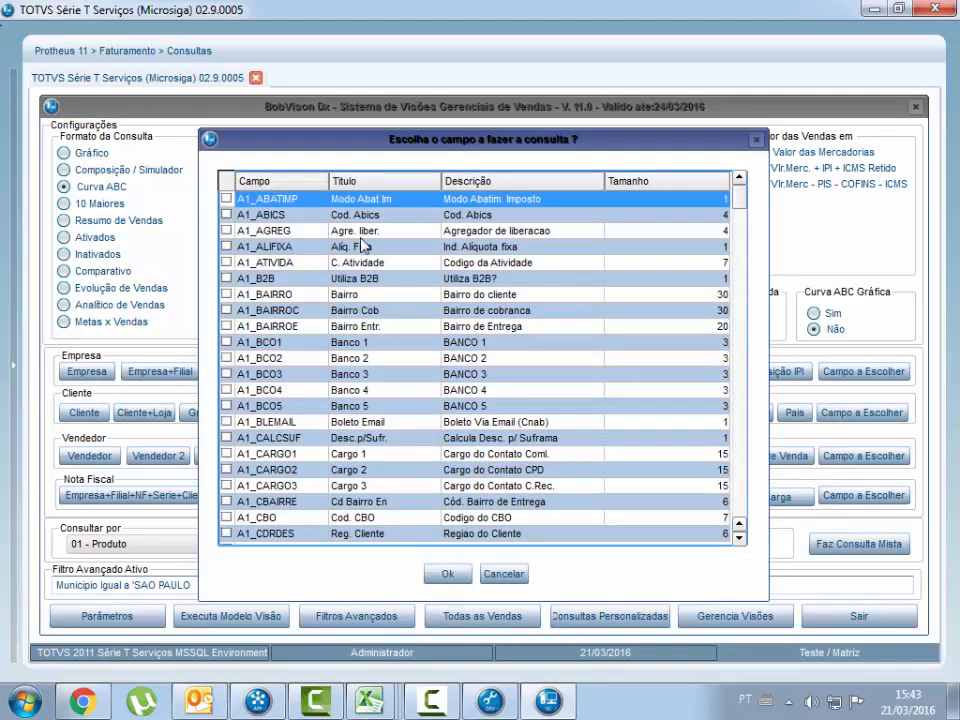
click(226, 296)
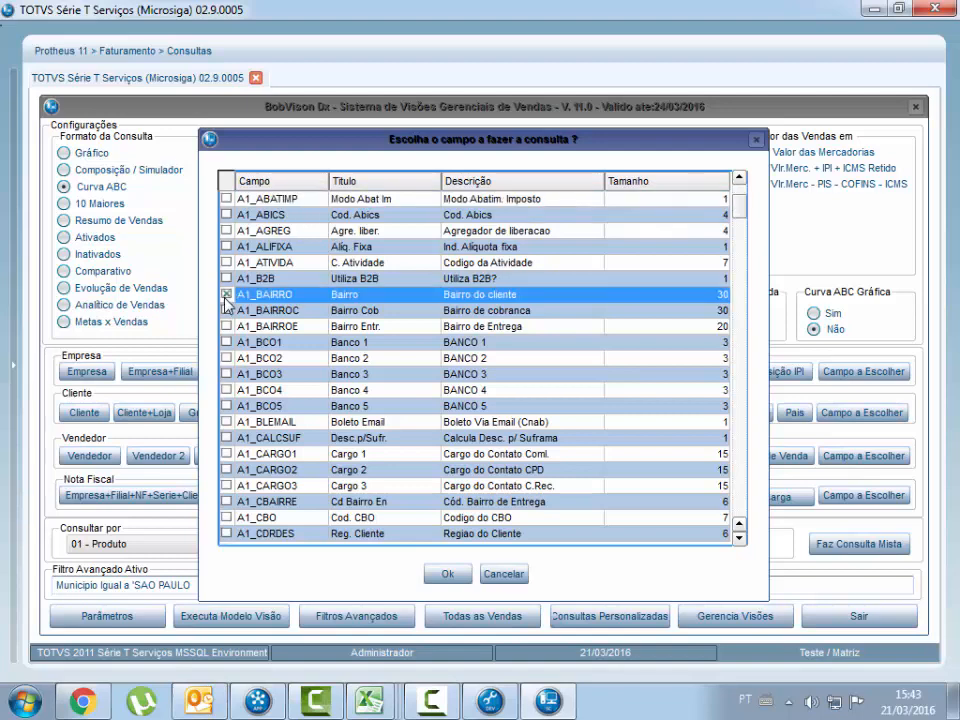
click(440, 574)
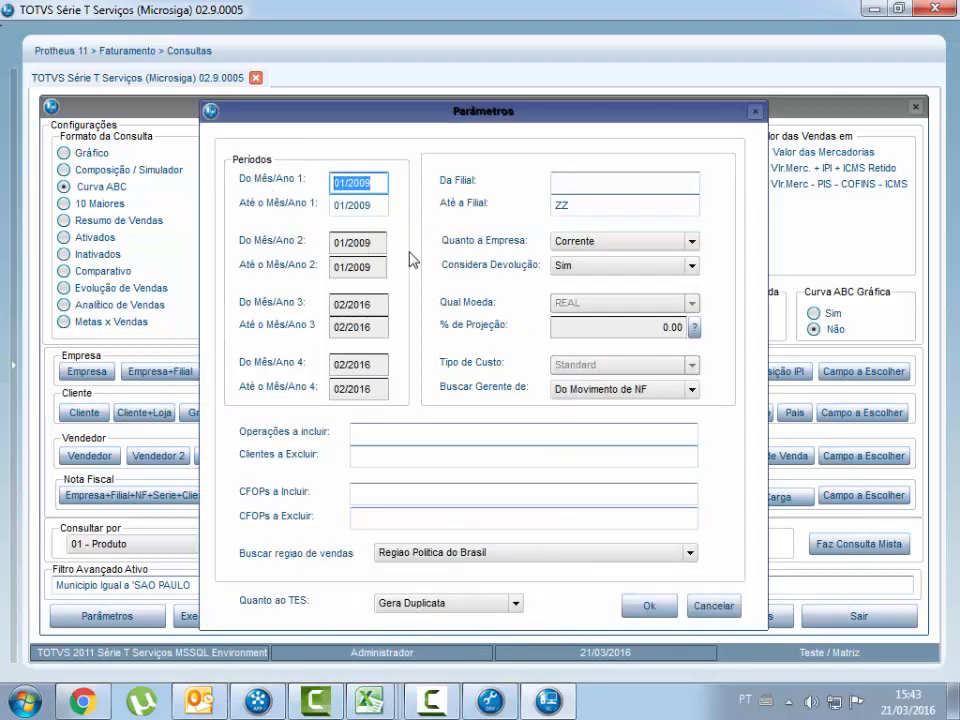
click(649, 605)
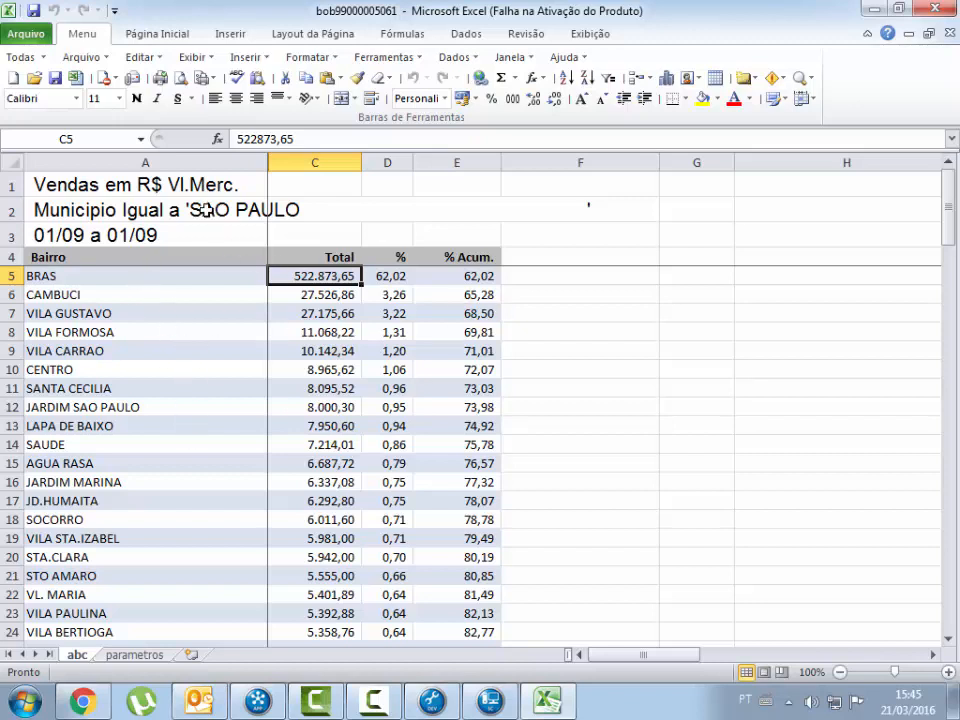
Examine the Bairro ranking down to its total row and review the settings on the parametros sheet.
drag(950, 212, 944, 636)
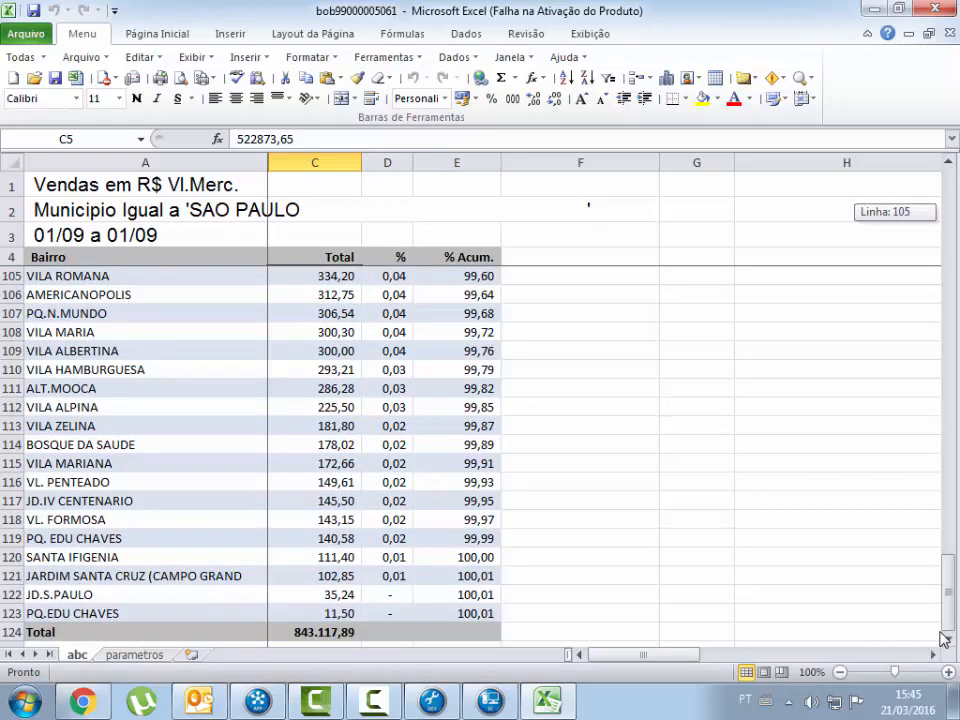
click(134, 654)
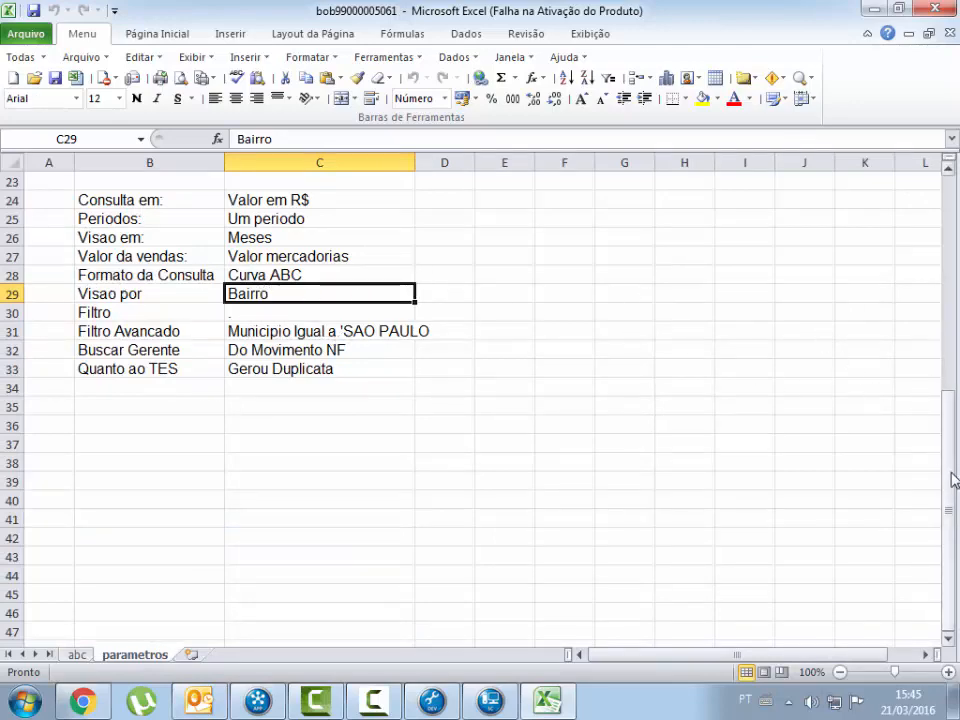
drag(953, 480, 953, 405)
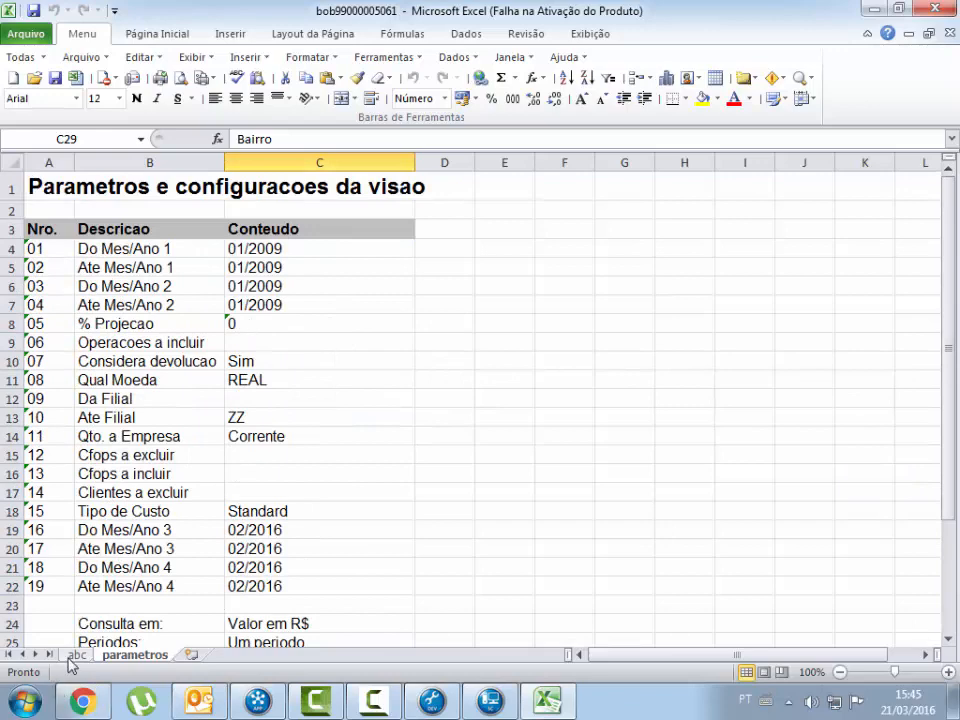
click(74, 656)
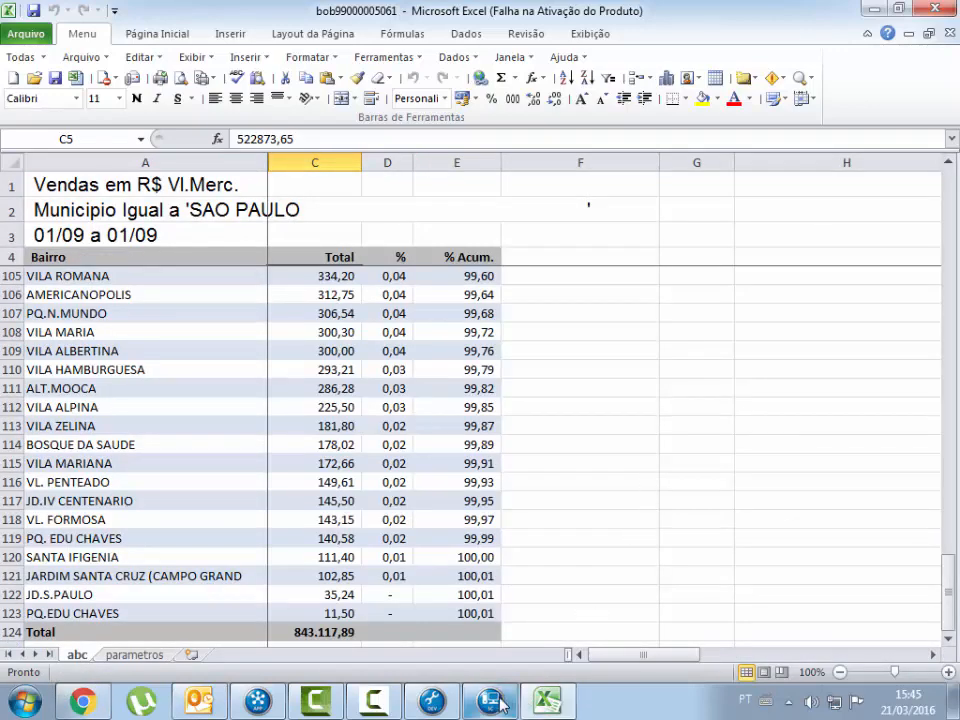
Switch back to TOTVS, leave the control panel and start the Assistente (Wizard) for generating views.
mouse_move(493, 707)
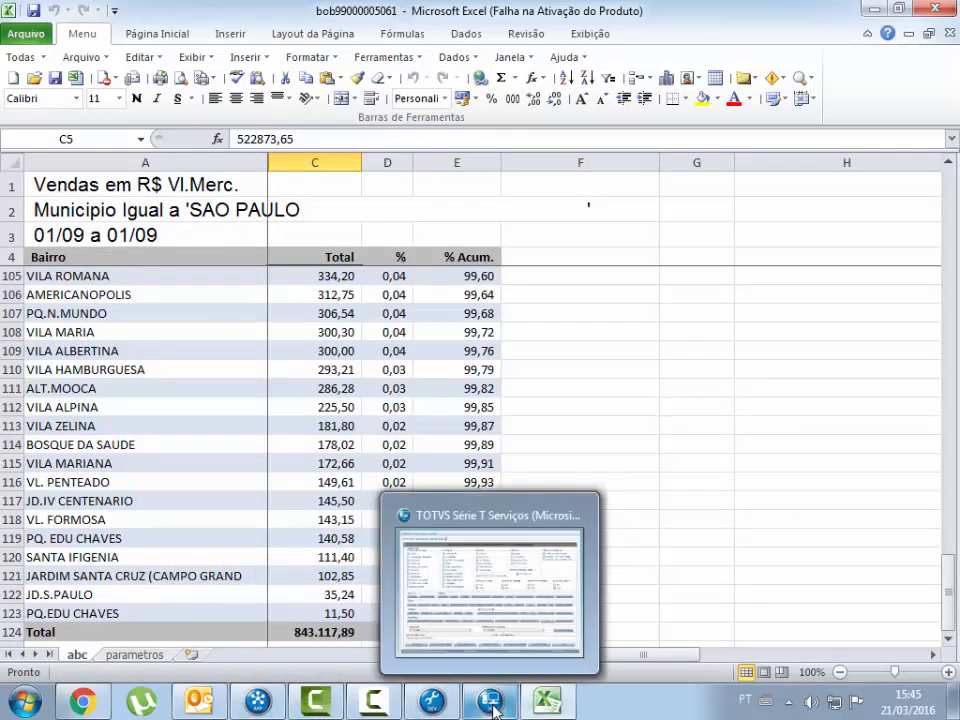
click(493, 707)
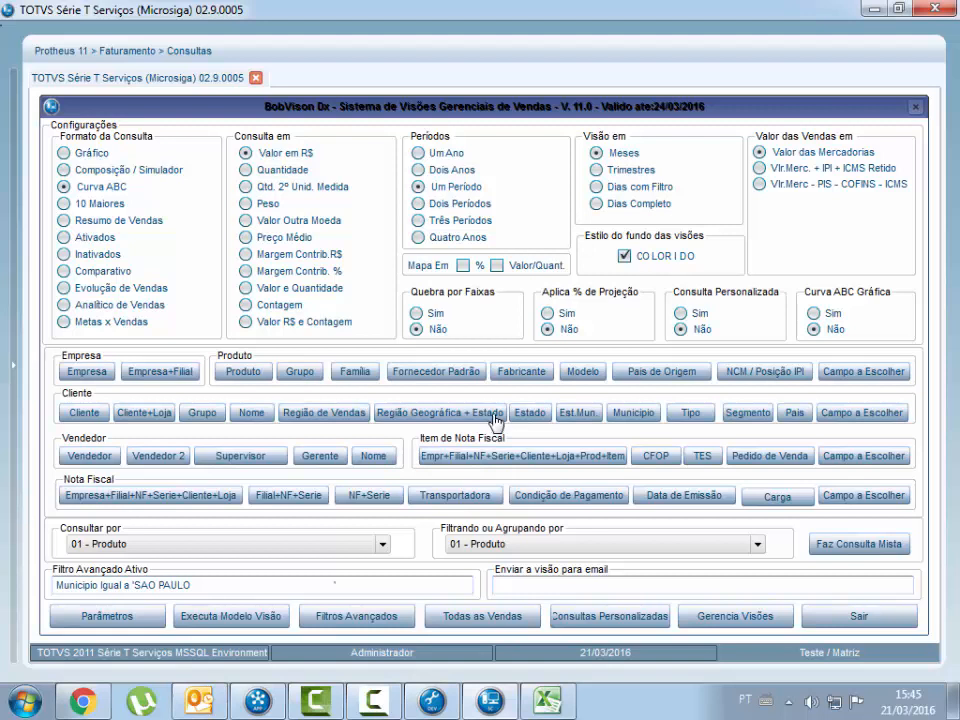
click(864, 622)
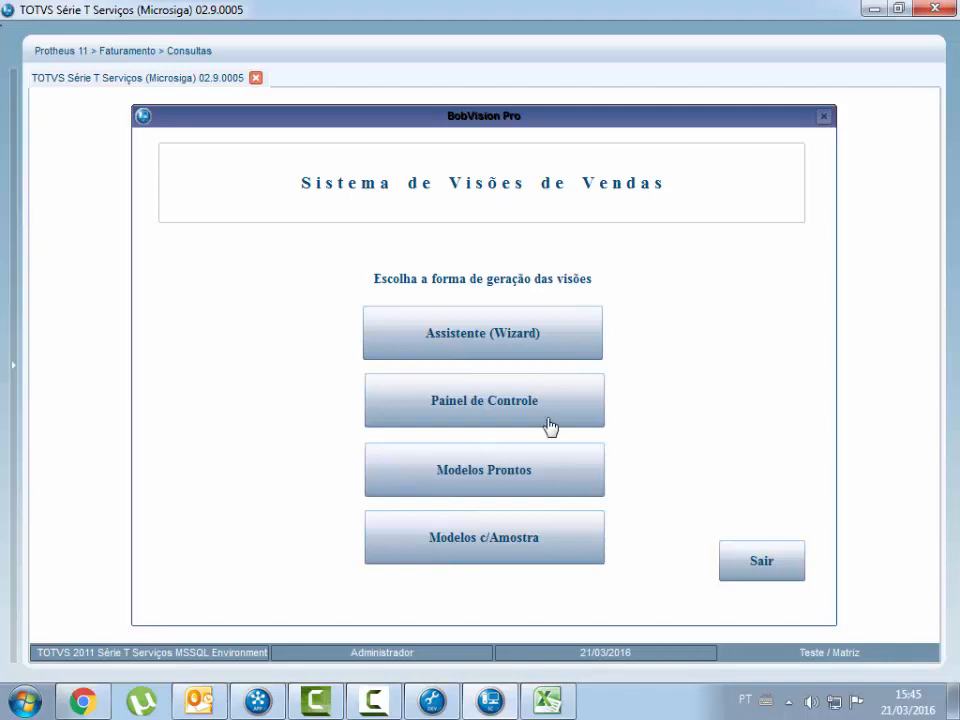
click(526, 347)
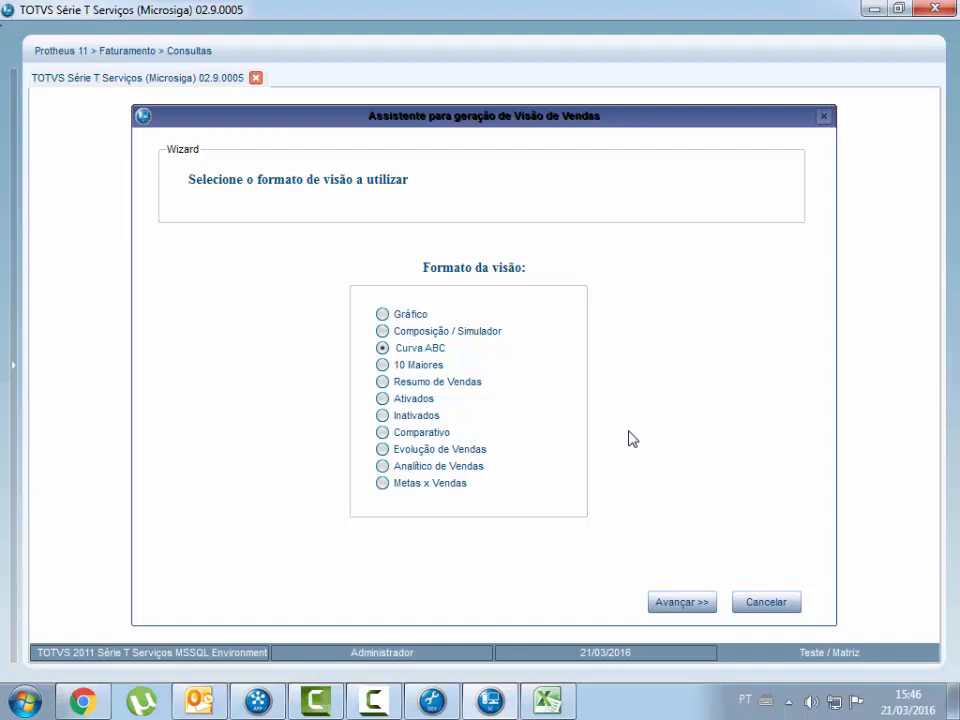
Choose the Analítico de Vendas format for the wizard's view and have it generated in Valor em R$.
click(472, 466)
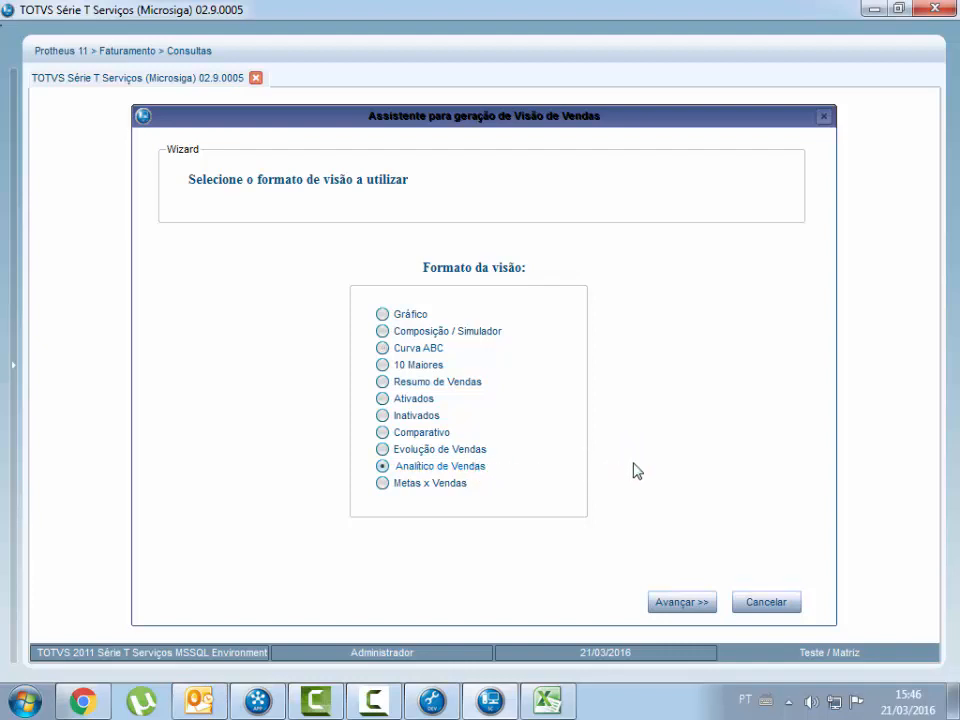
click(681, 602)
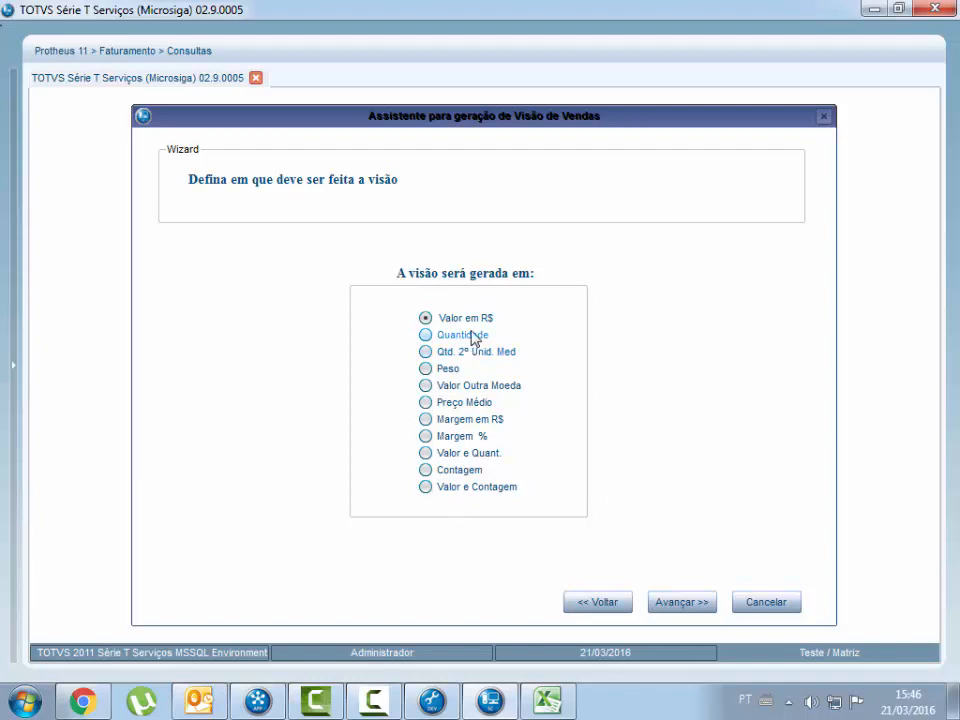
click(681, 602)
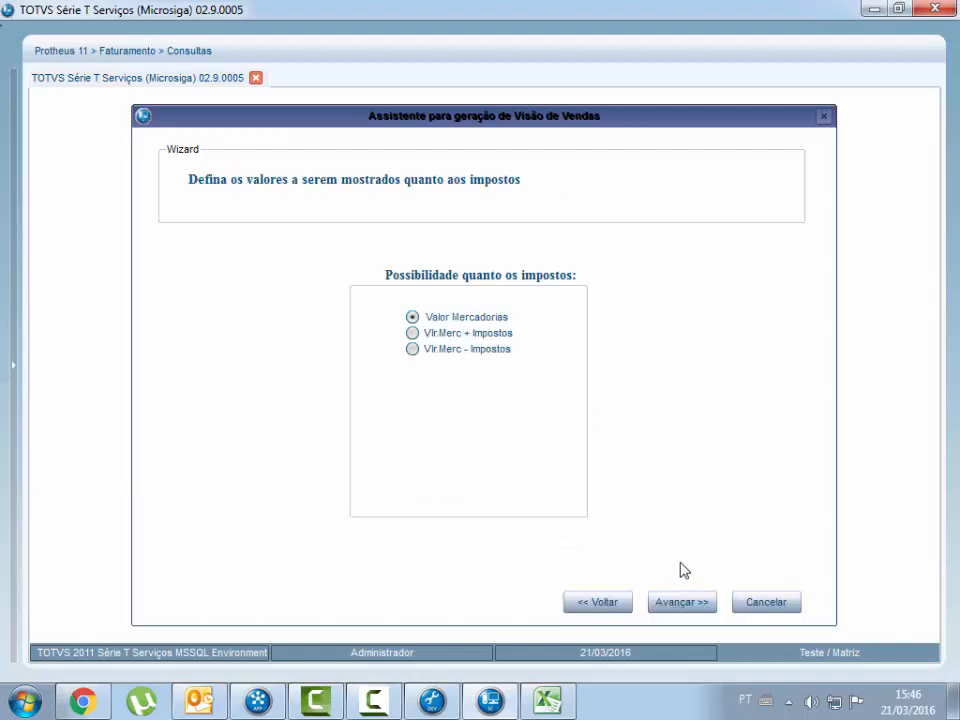
Set the tax option to Vlr.Merc + Impostos and, with the period 01/2009, base the query on the customer's Municipio.
click(491, 336)
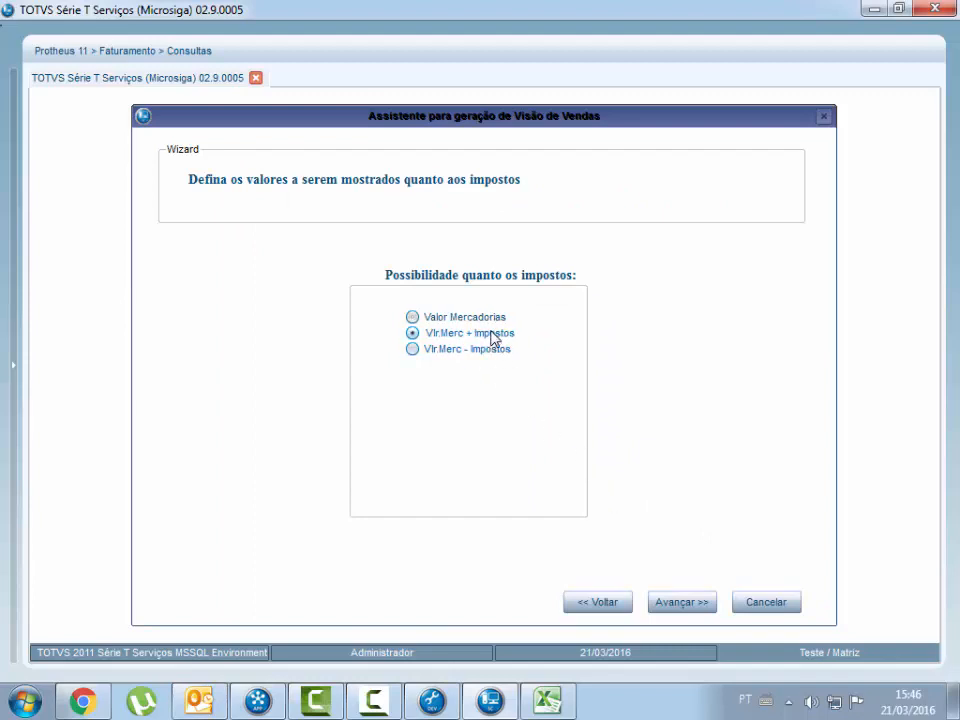
click(681, 601)
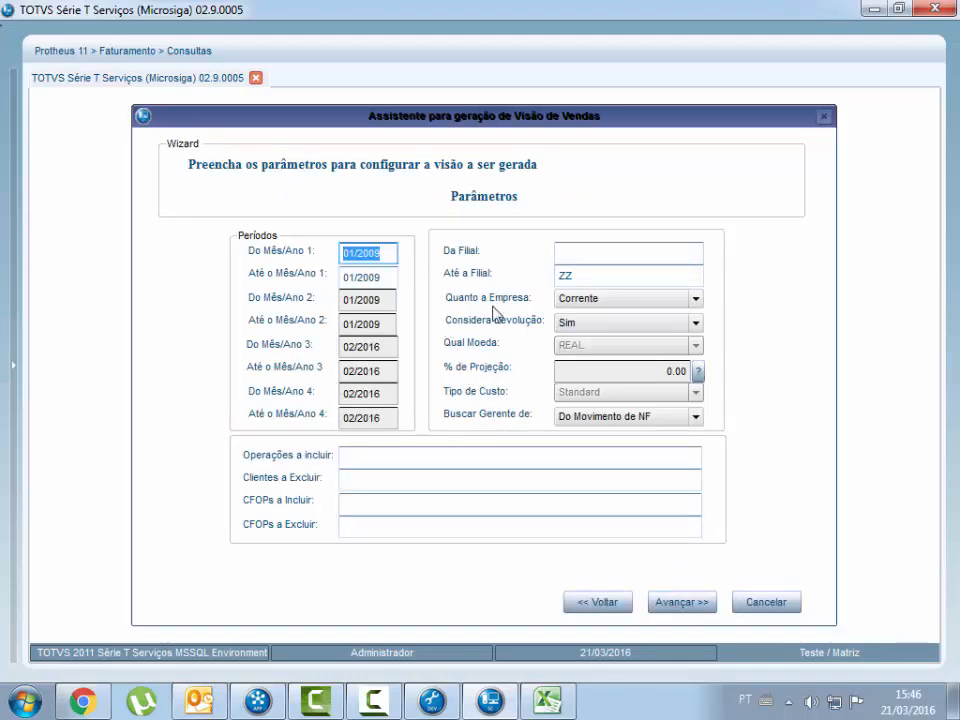
click(689, 606)
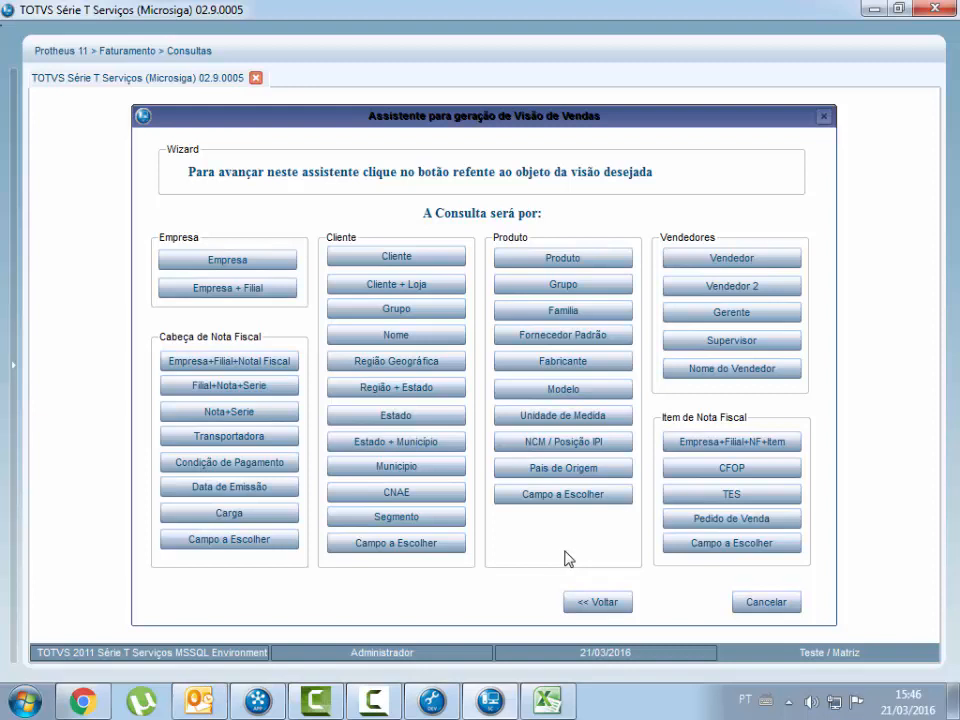
click(401, 468)
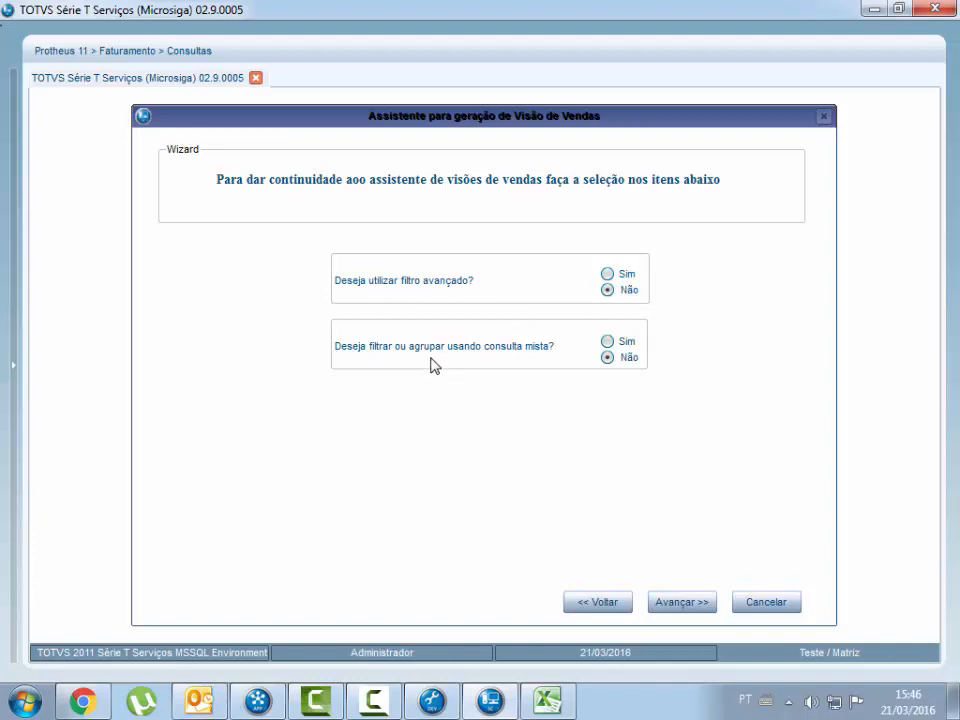
Finish the wizard without advanced filter, mixed query or saving a model, keep the coloured background and accept the 01/2009 parameters to generate the view.
click(686, 604)
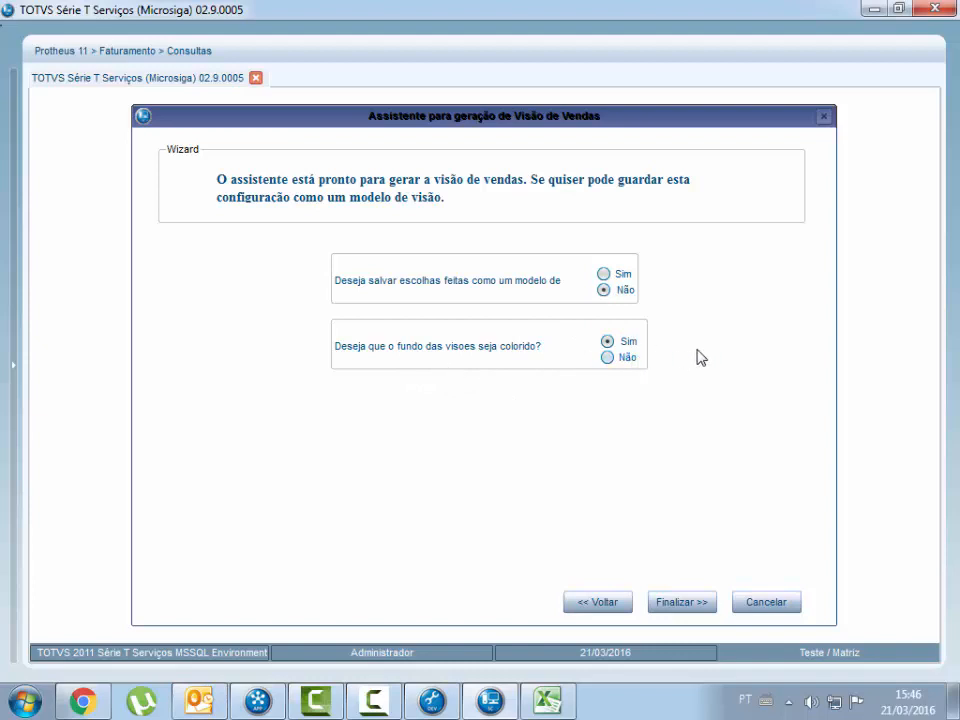
click(682, 603)
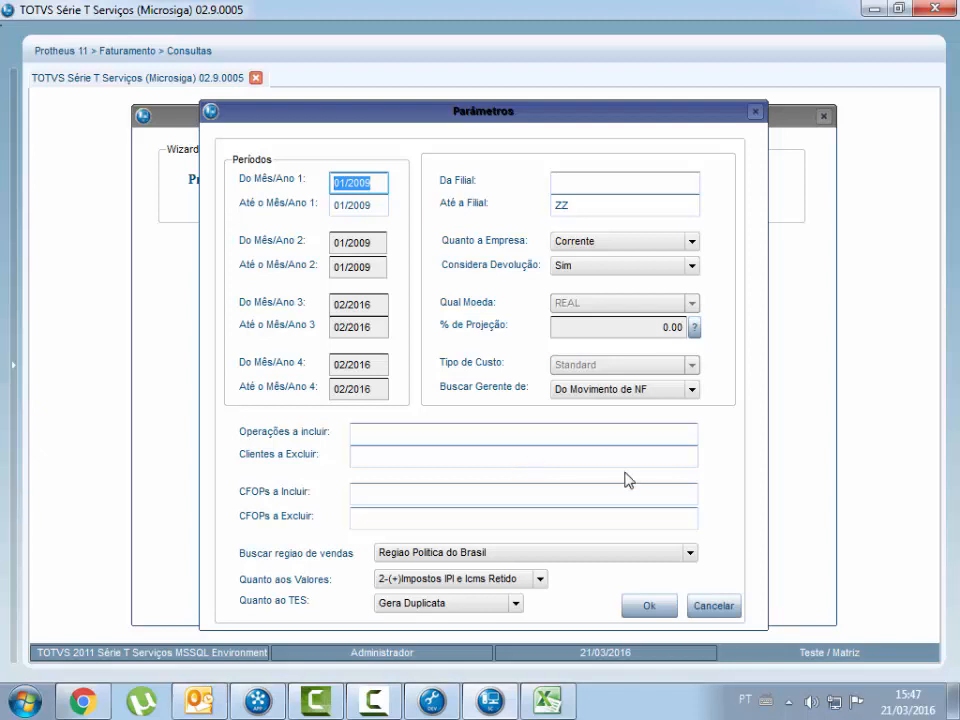
click(652, 607)
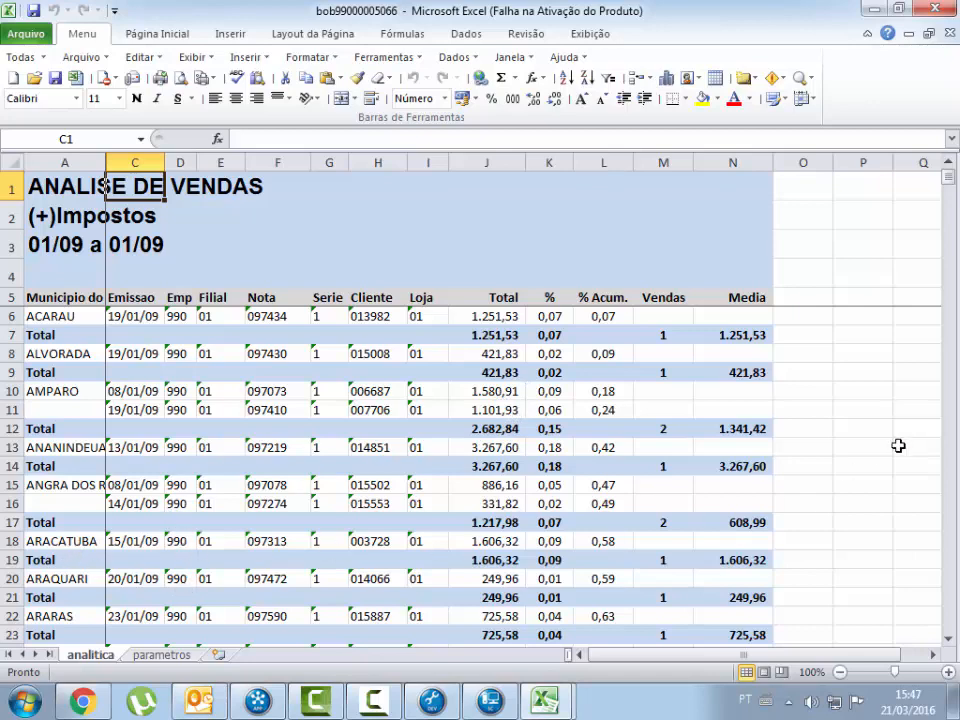
Browse the generated sales analysis by Municipio, and return to TOTVS to exit the sales views system to the BobVision Suite menu.
click(948, 638)
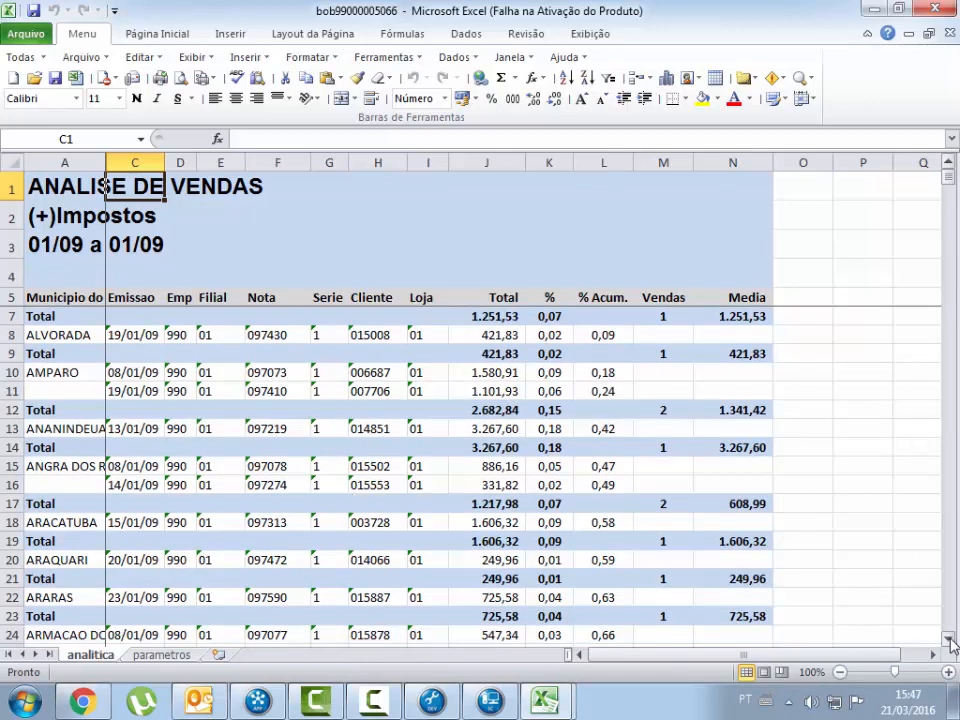
scroll(948, 638, down, 7)
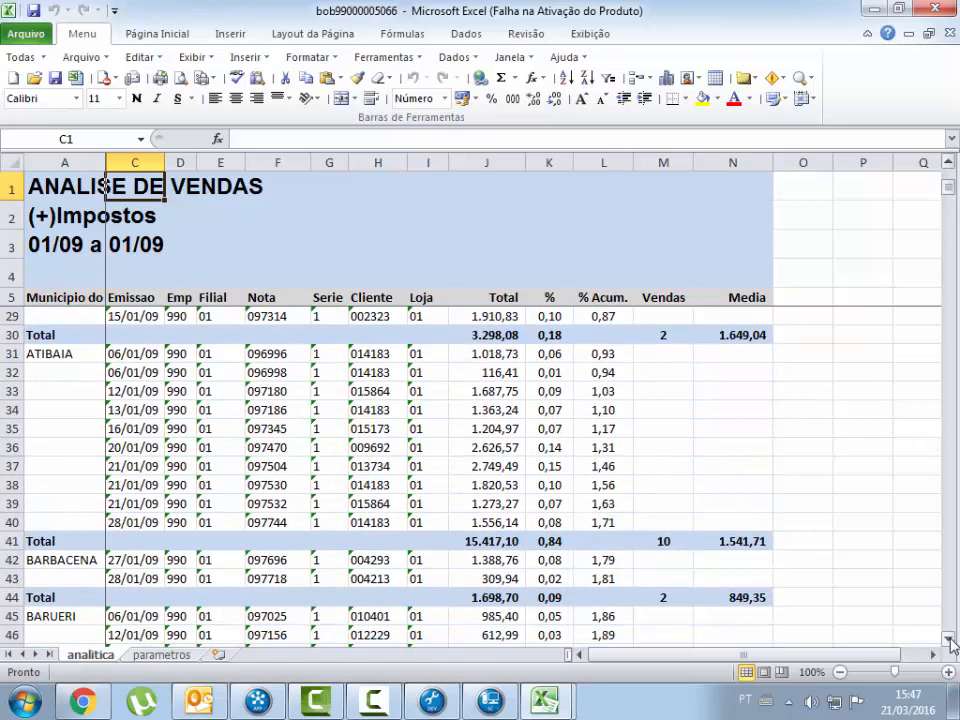
scroll(948, 638, down, 1)
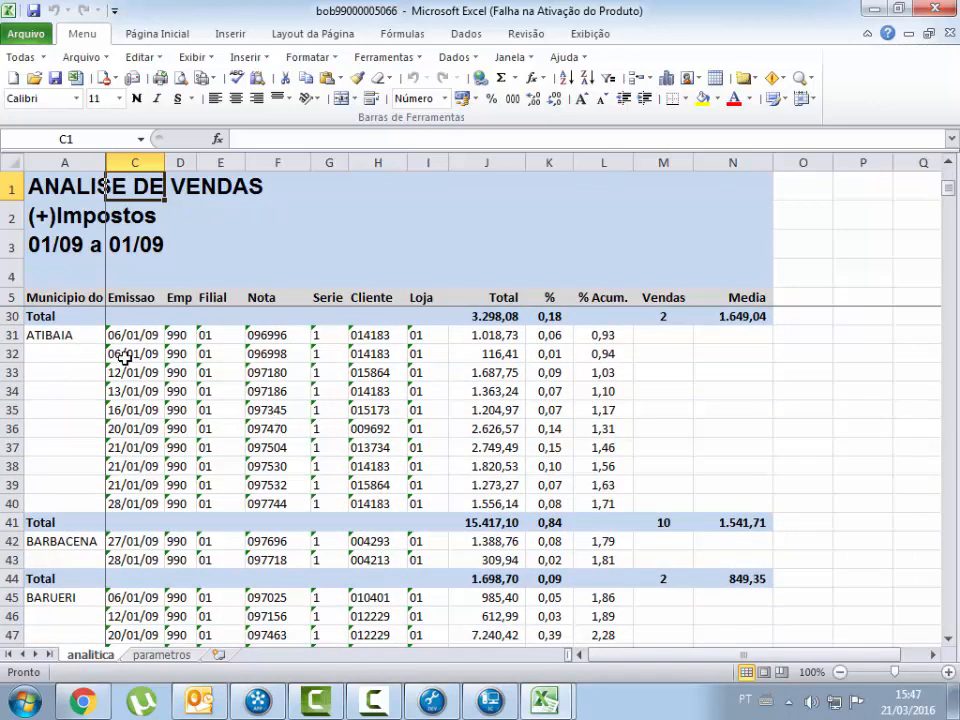
click(497, 704)
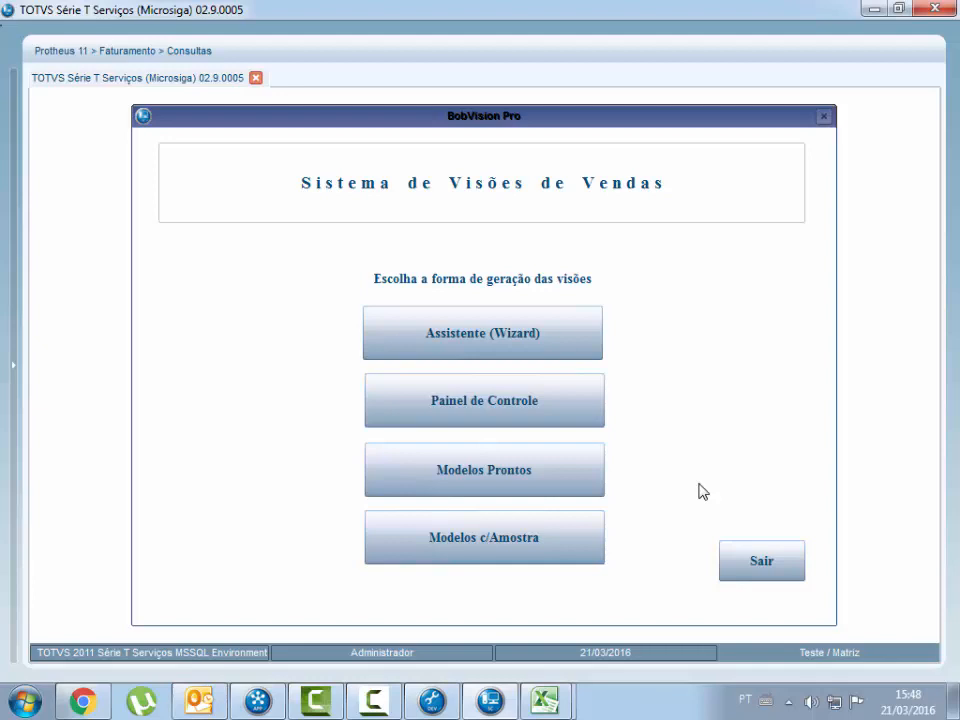
click(768, 564)
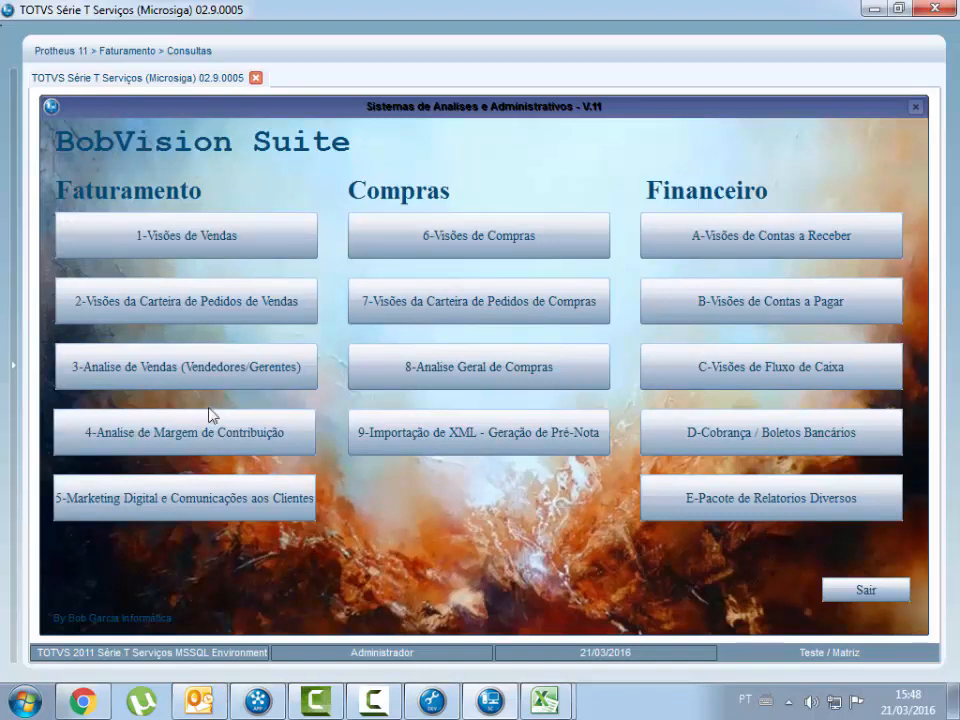
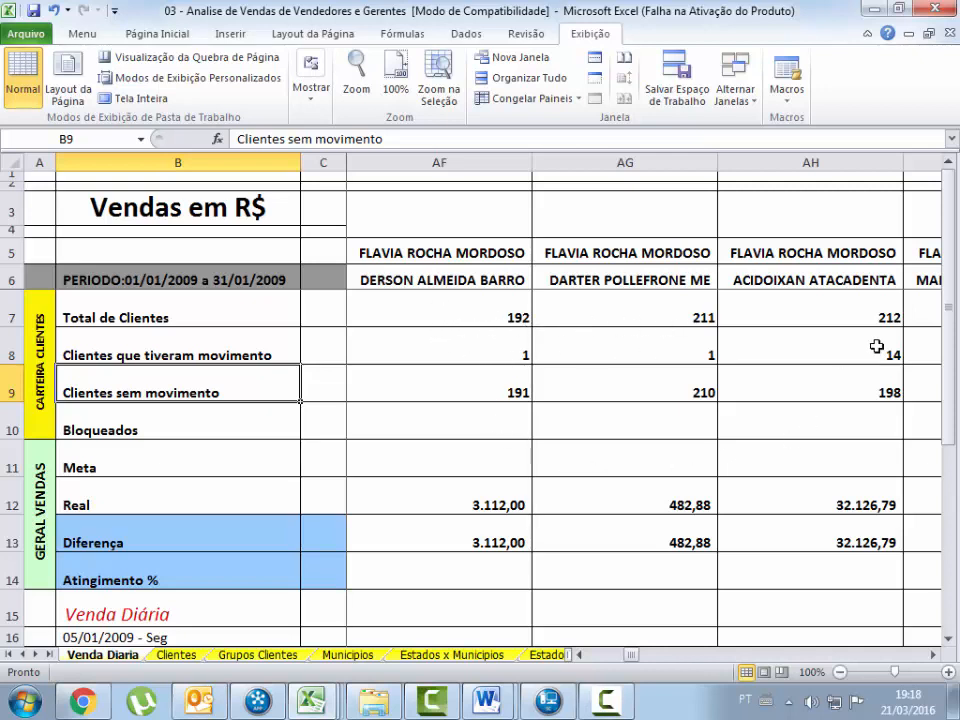
Examine the Venda Diaria sheet of the sellers and managers workbook, covering the daily sales rows and the columns across to the total.
drag(951, 318, 952, 342)
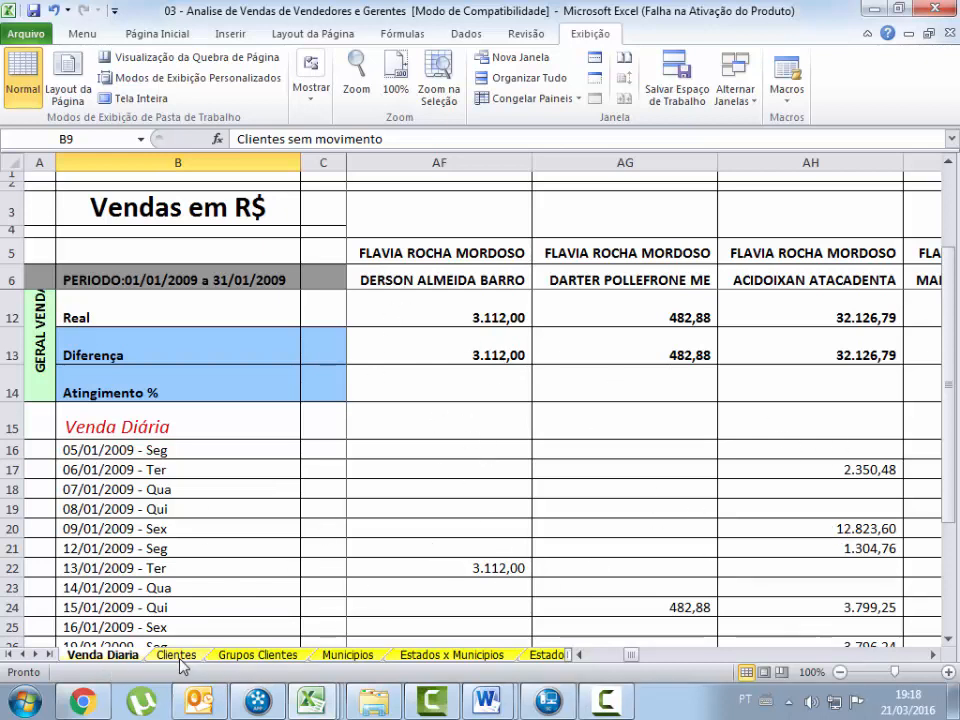
click(931, 655)
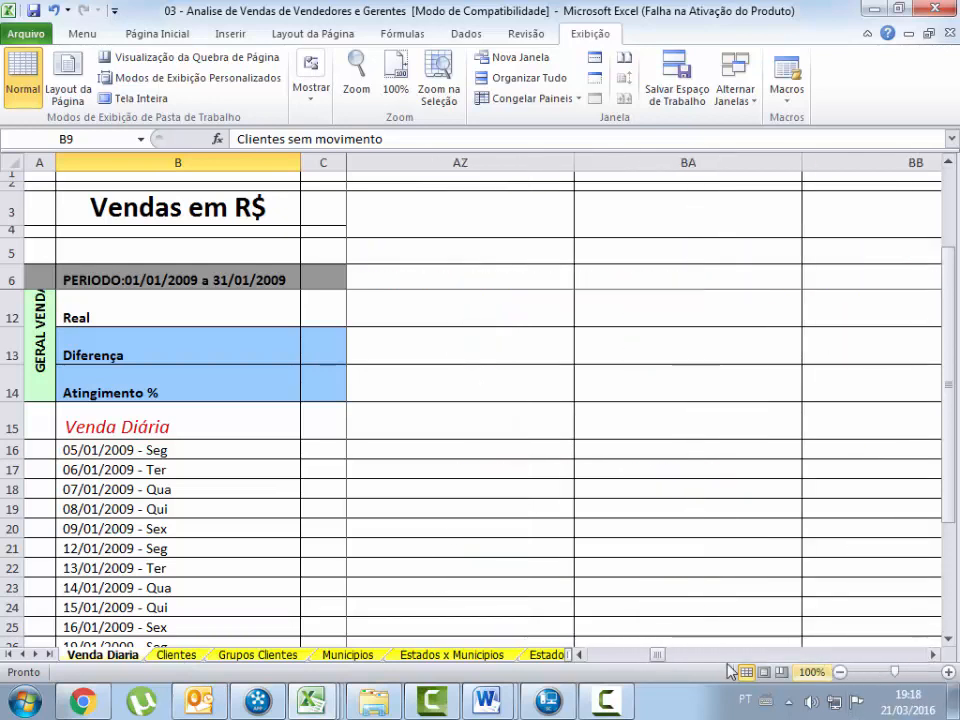
drag(604, 658, 589, 656)
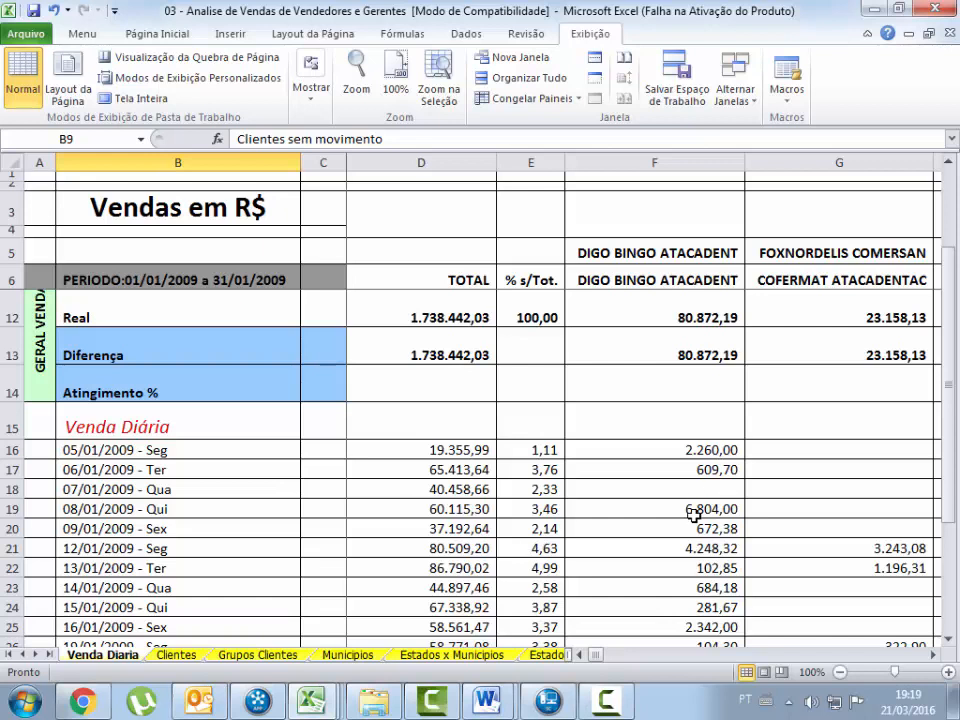
Review the Clientes, Grupos Clientes, Municipios, Estados x Municipios and Estados sheets of the sales analysis workbook.
click(177, 655)
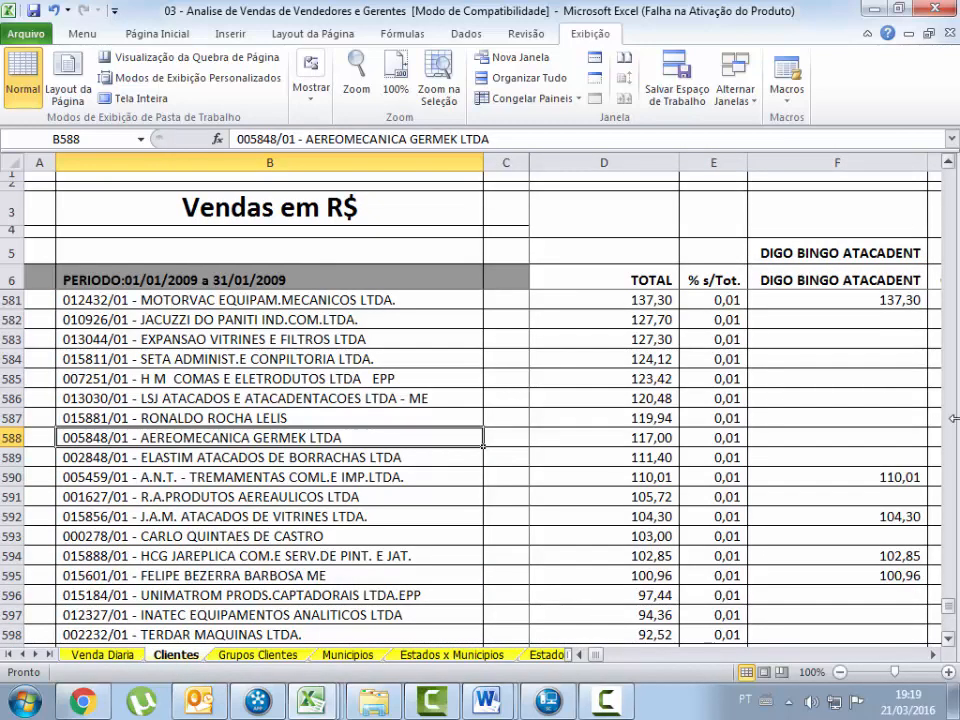
click(949, 166)
click(949, 166)
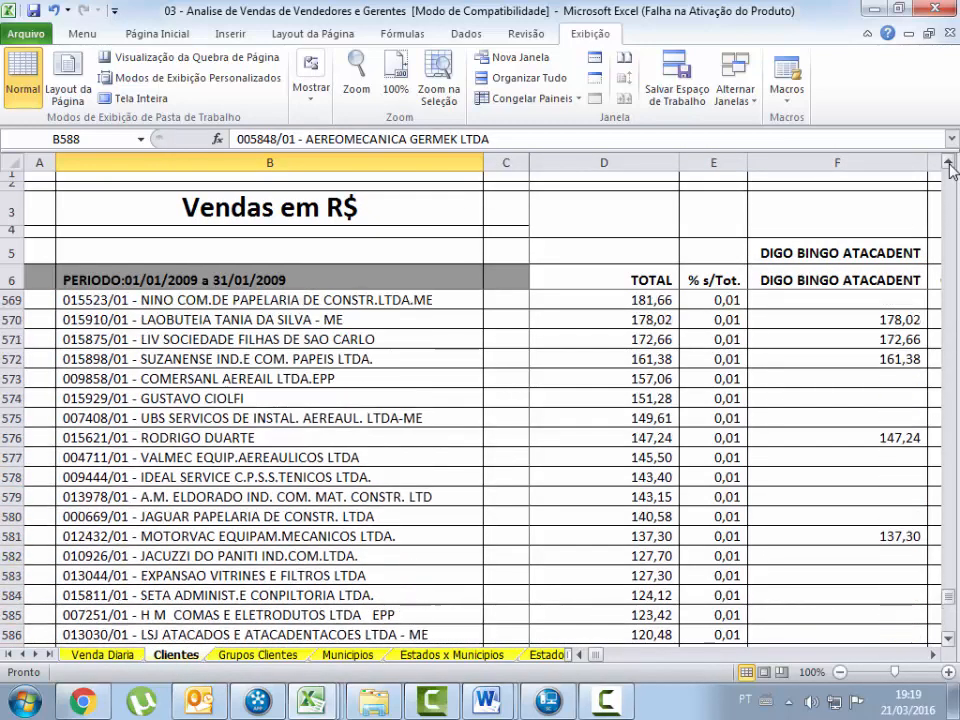
click(257, 655)
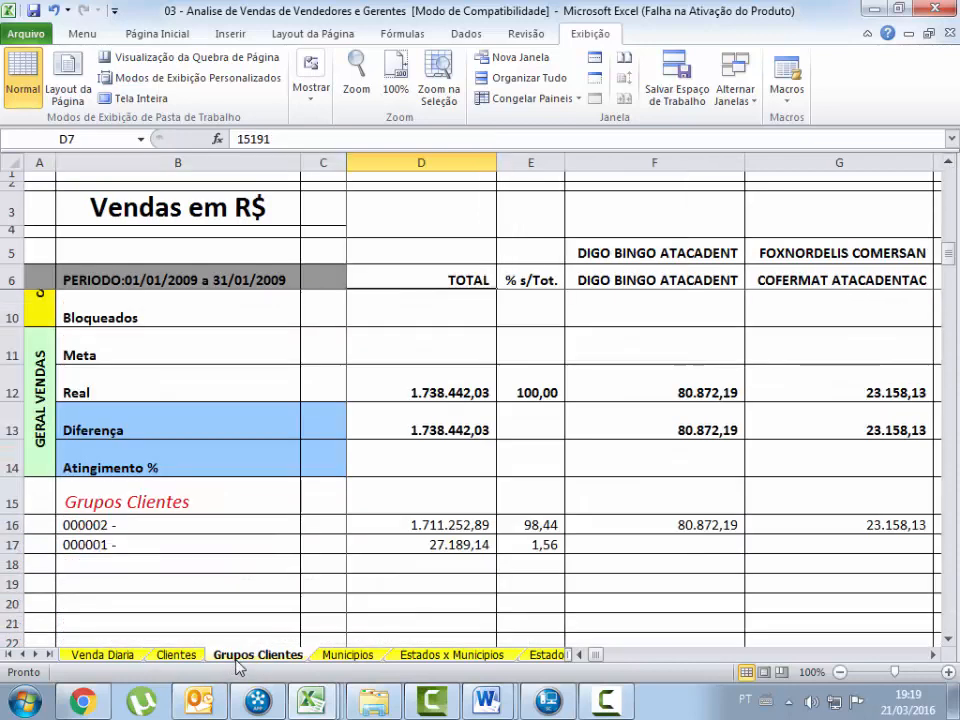
click(350, 657)
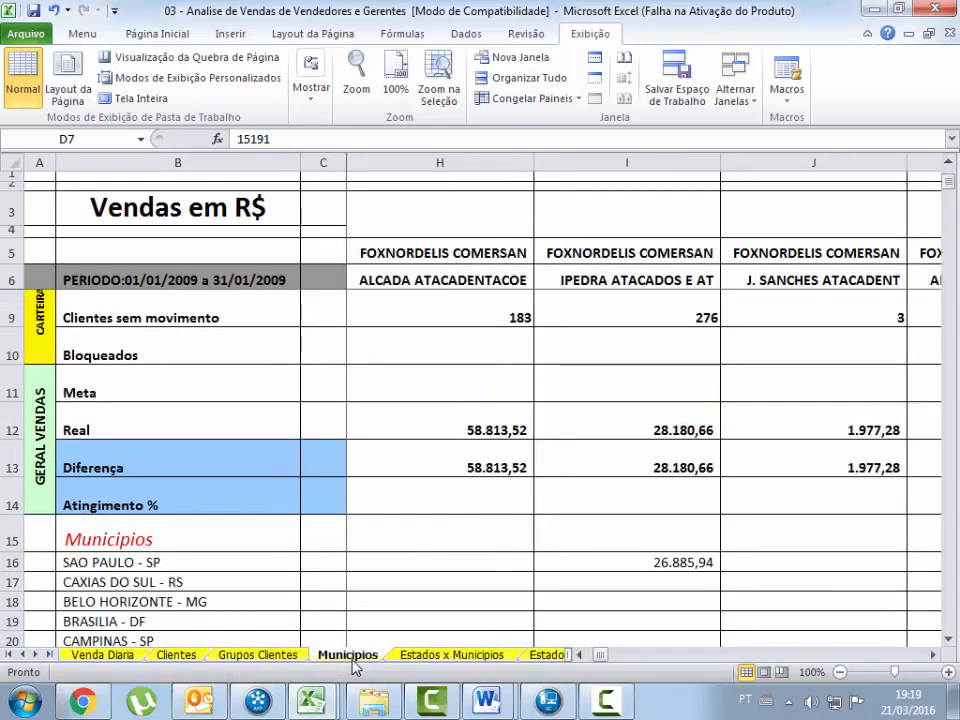
click(430, 658)
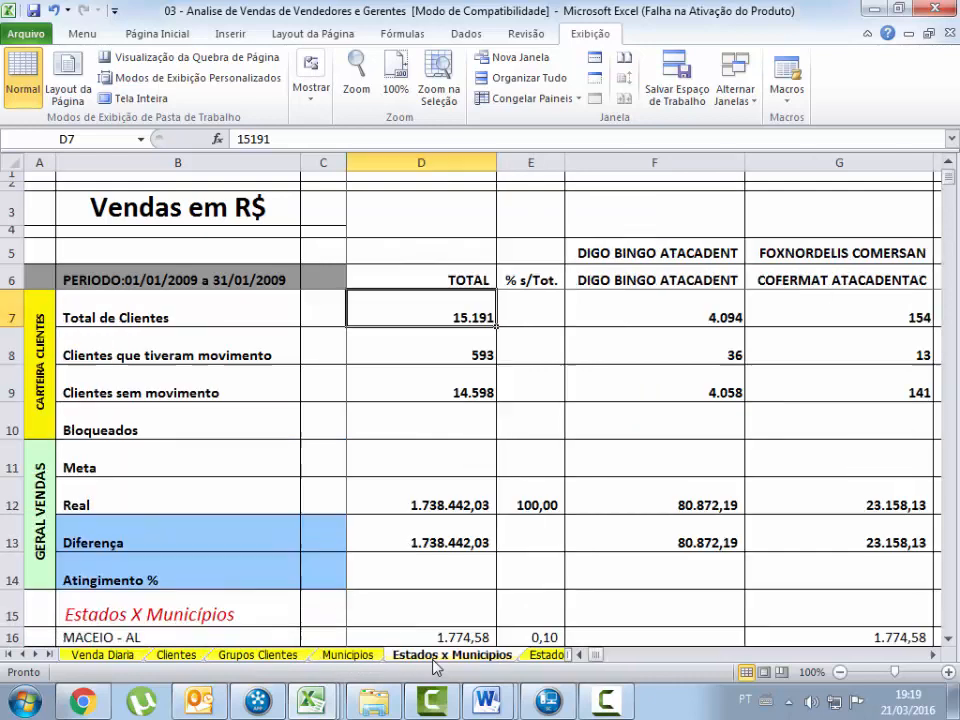
click(546, 656)
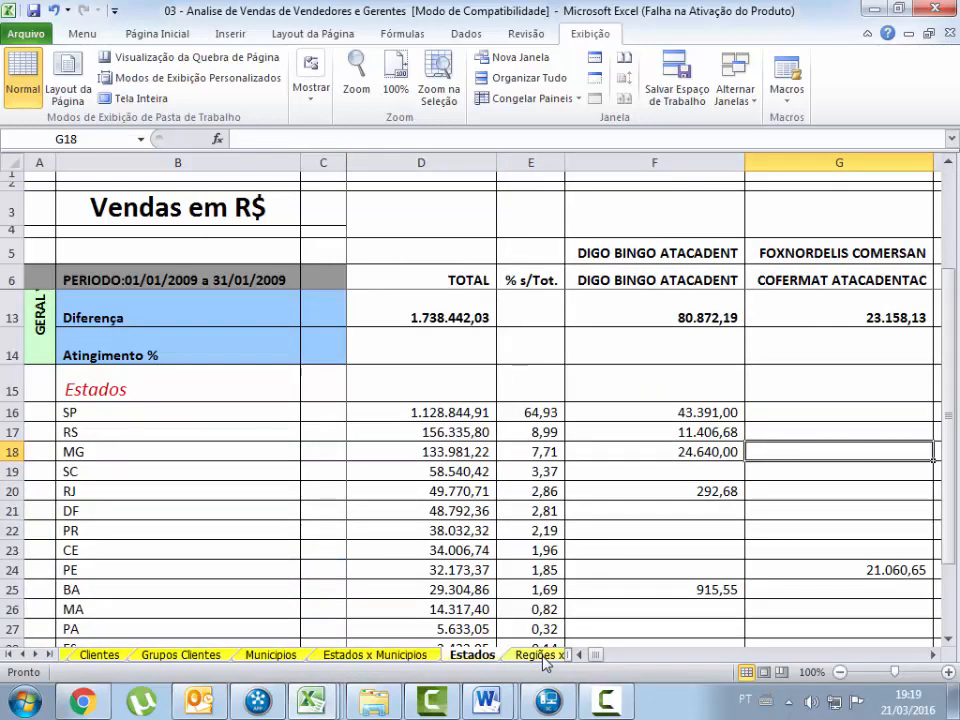
Review the Regiões x Estados, Regiões, Vendedores, Gerentes and Condicoes Pgto sheets of the sales analysis.
click(546, 657)
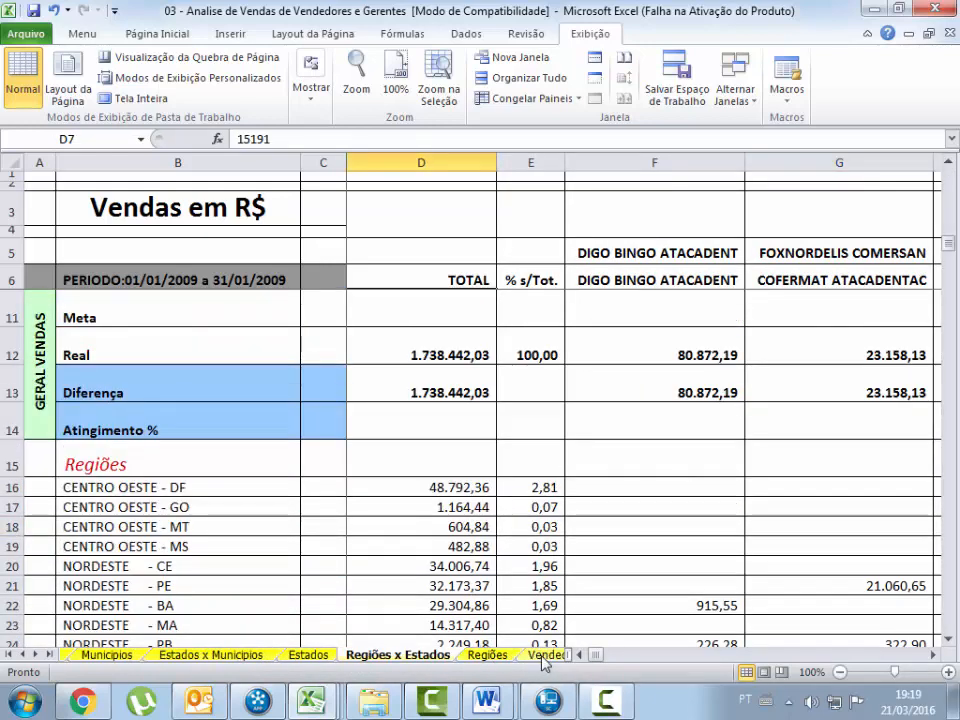
click(489, 656)
click(543, 656)
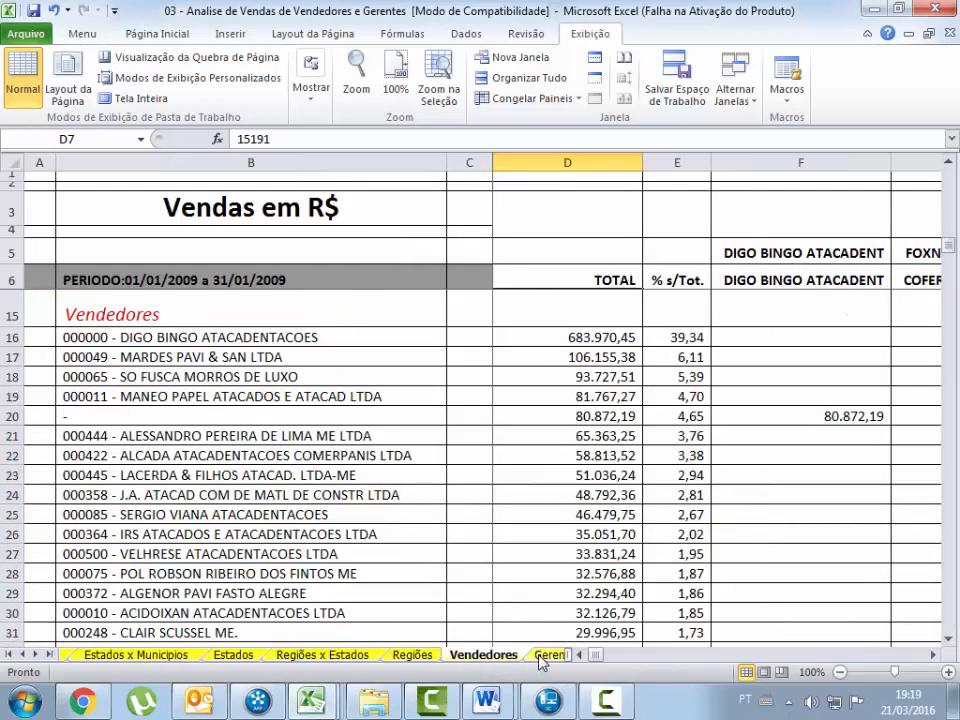
click(546, 656)
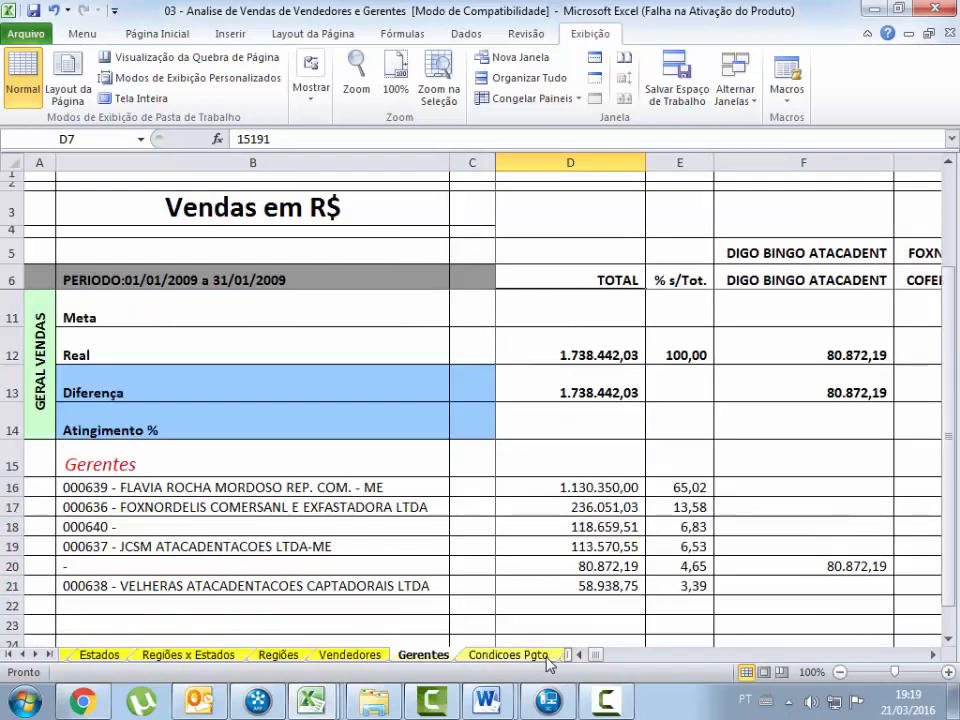
click(506, 656)
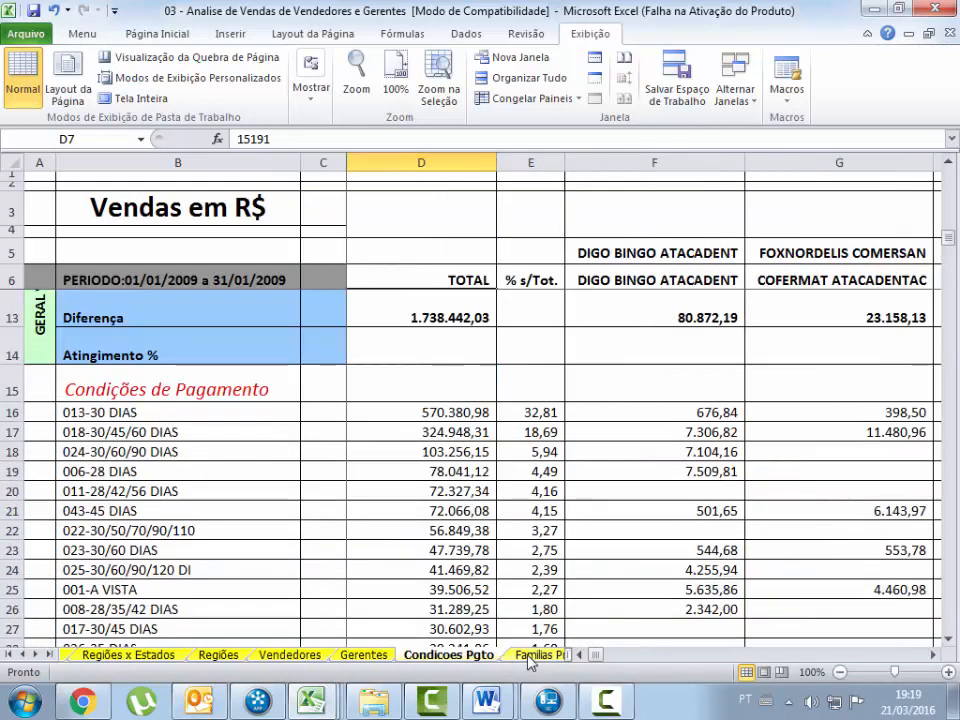
Review the Familias Produtos, Produtos, Grupos Produtos, Segmentos de Mercado and Notas Fiscais sheets of the sales analysis.
click(528, 656)
click(530, 656)
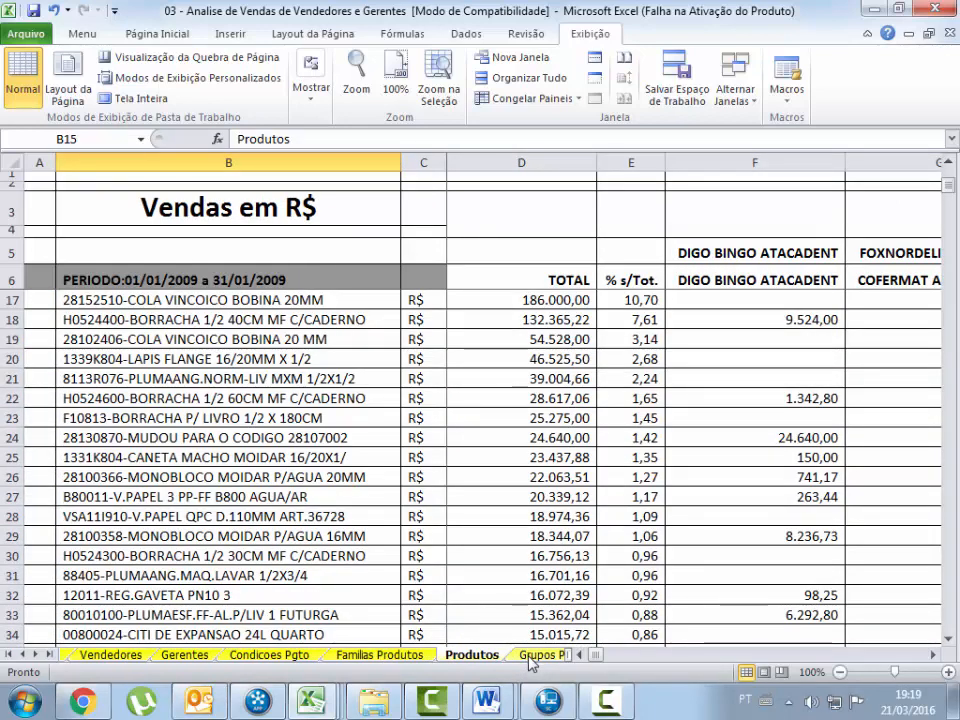
click(528, 656)
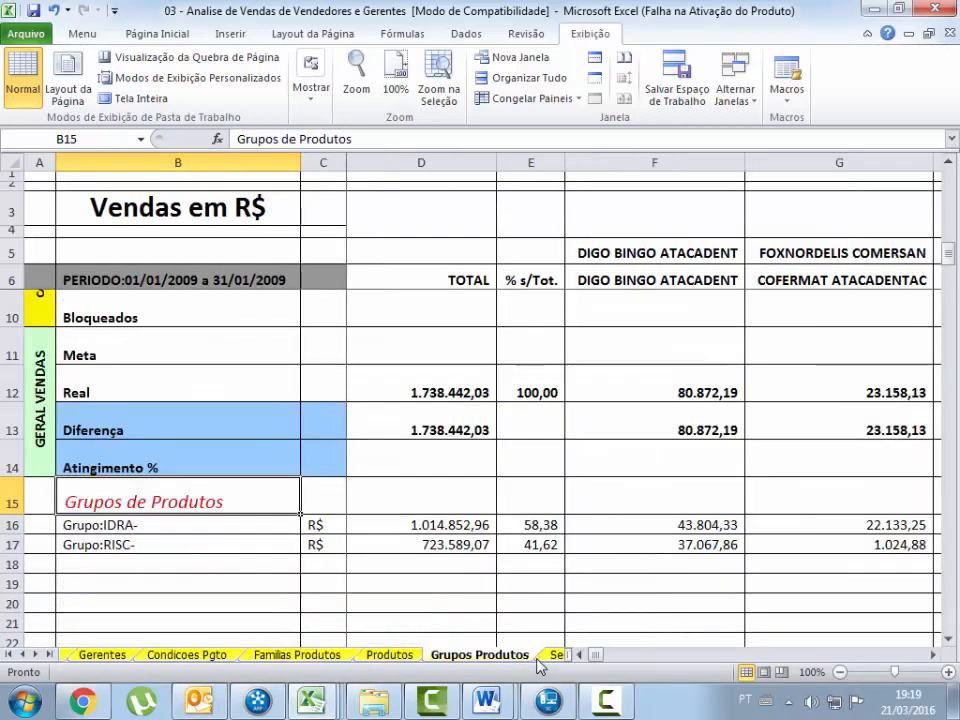
click(555, 656)
click(545, 657)
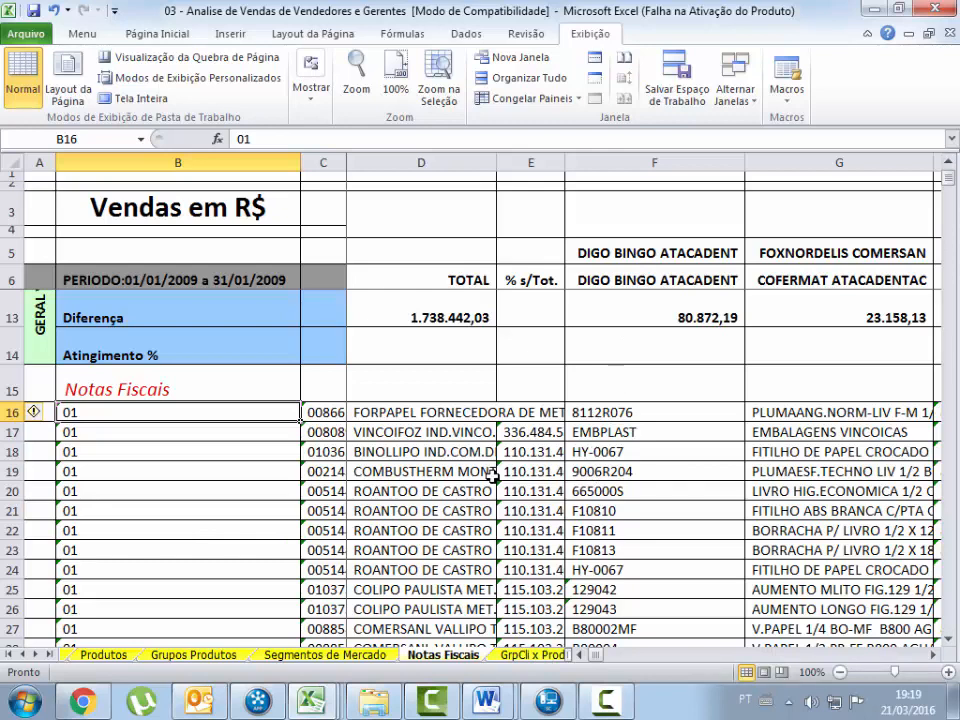
Switch to the Analise de Vendas Indicadores workbook and examine its daily sales, region and state charts, returning to the beginning of the sheet.
mouse_move(330, 705)
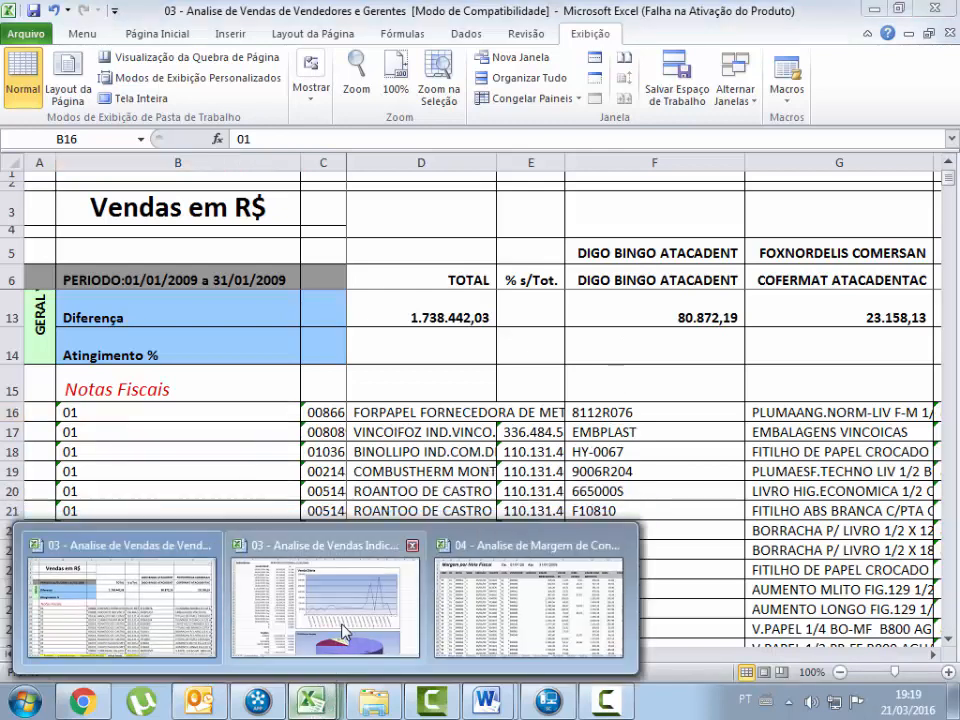
click(343, 575)
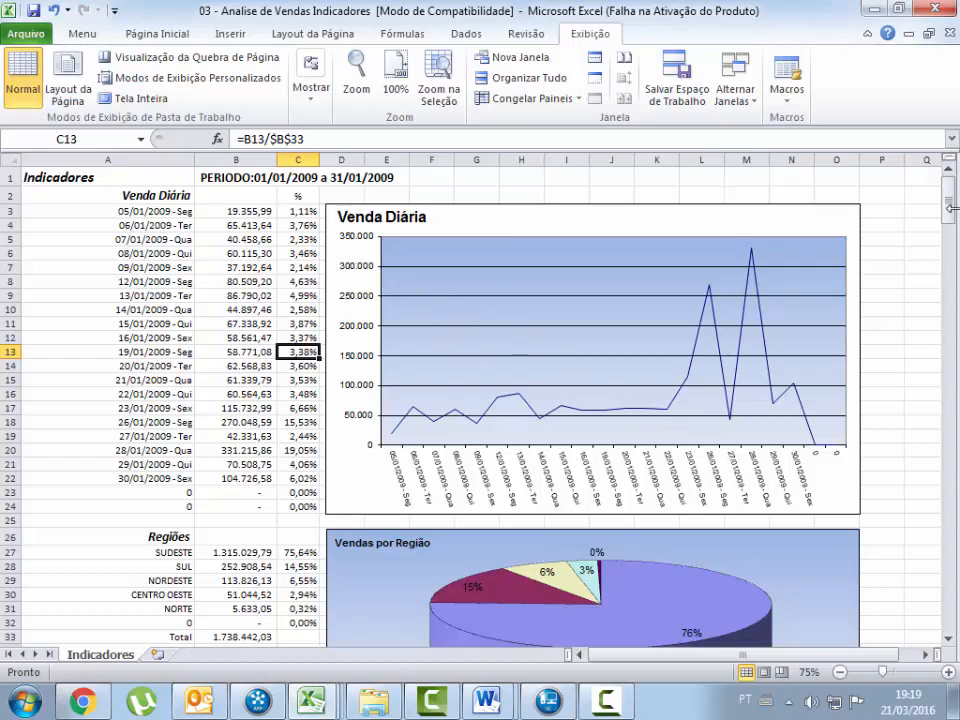
click(948, 643)
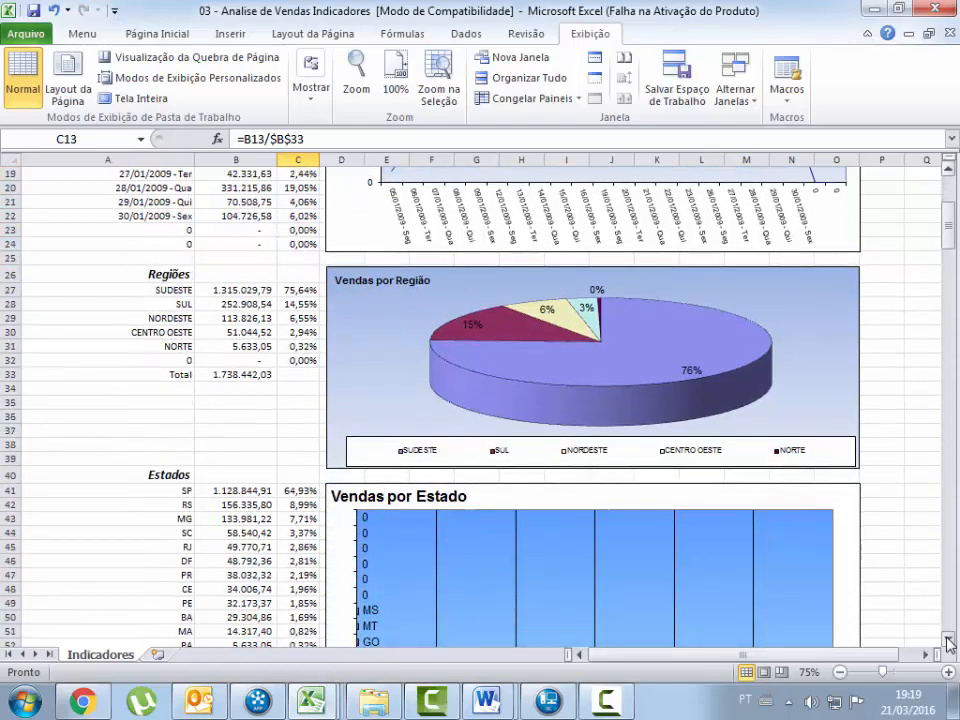
drag(948, 643, 957, 182)
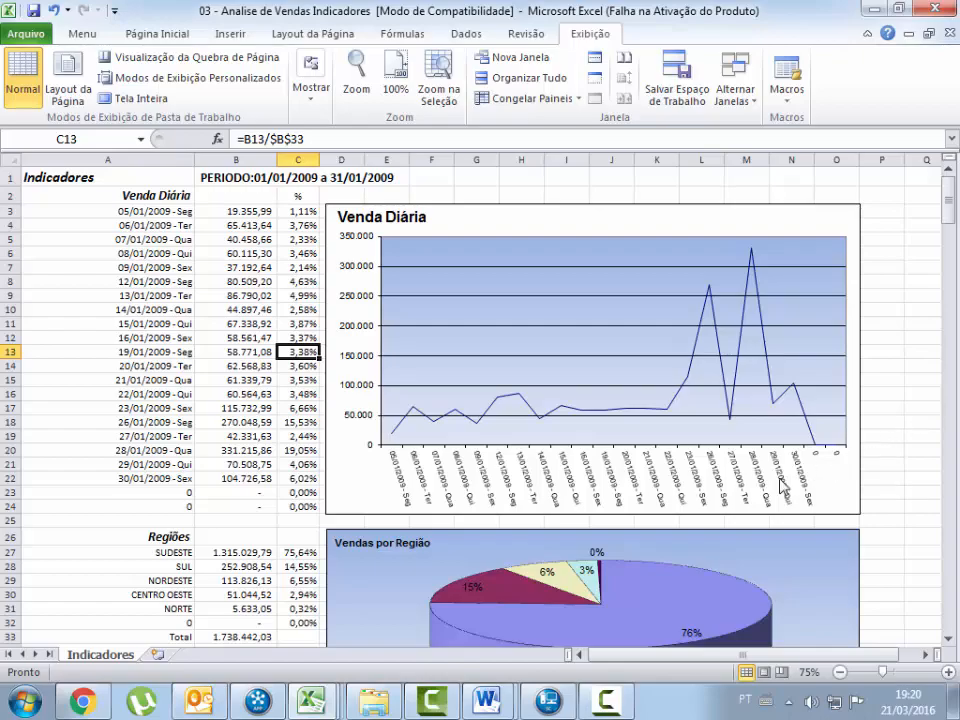
Check the BobVision Suite menu in TOTVS, switch to the Analise de Margem de Contribuicao workbook and examine the Notas Fiscais columns through % Margem Liquida.
click(548, 702)
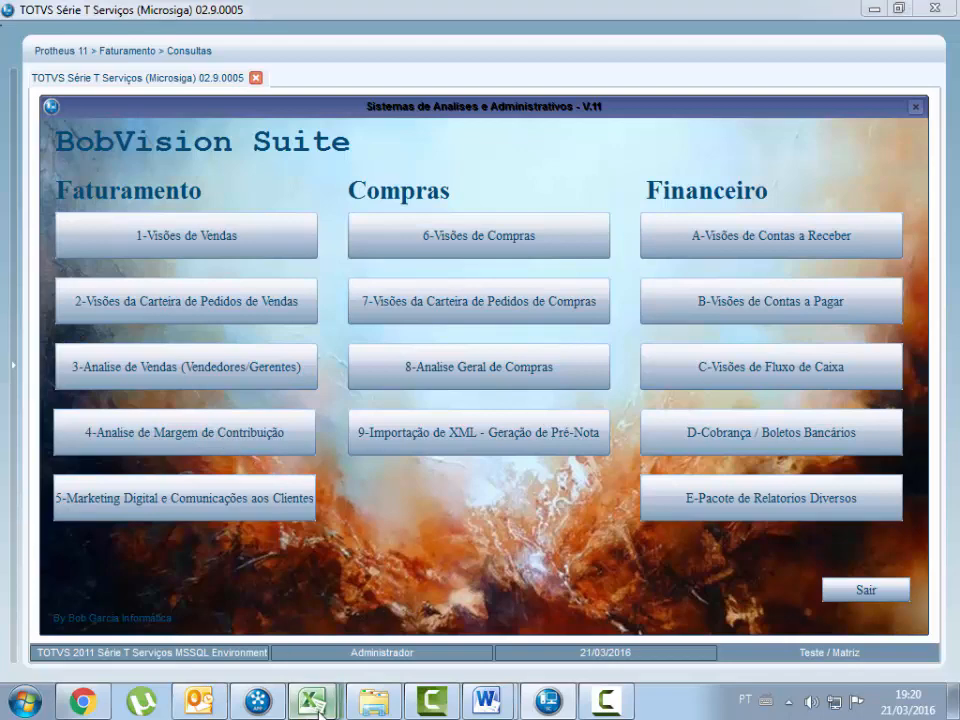
mouse_move(311, 700)
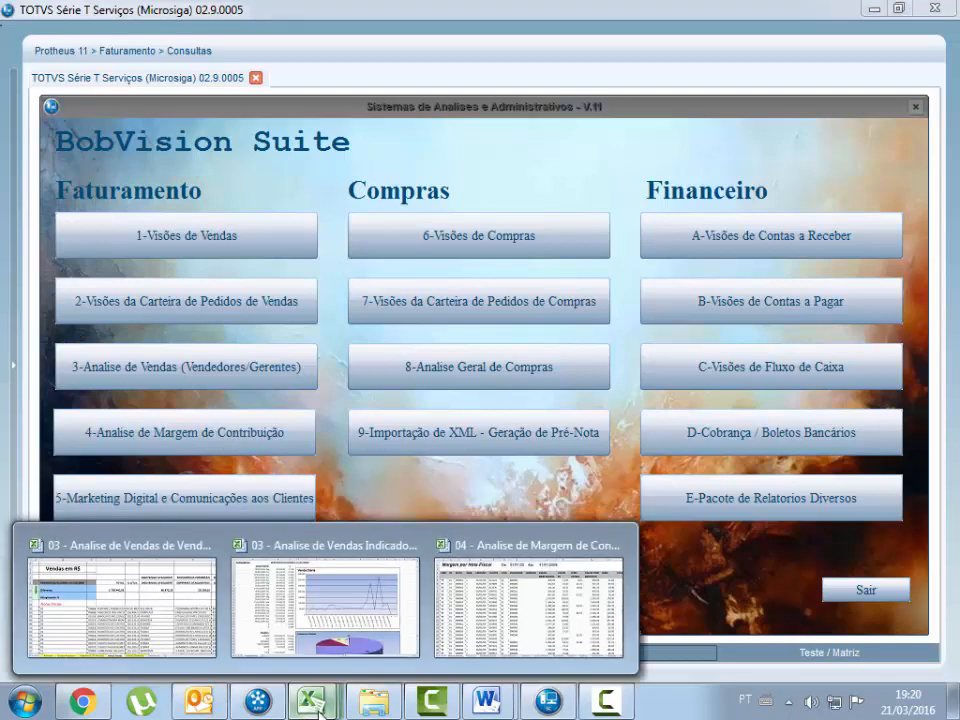
click(533, 626)
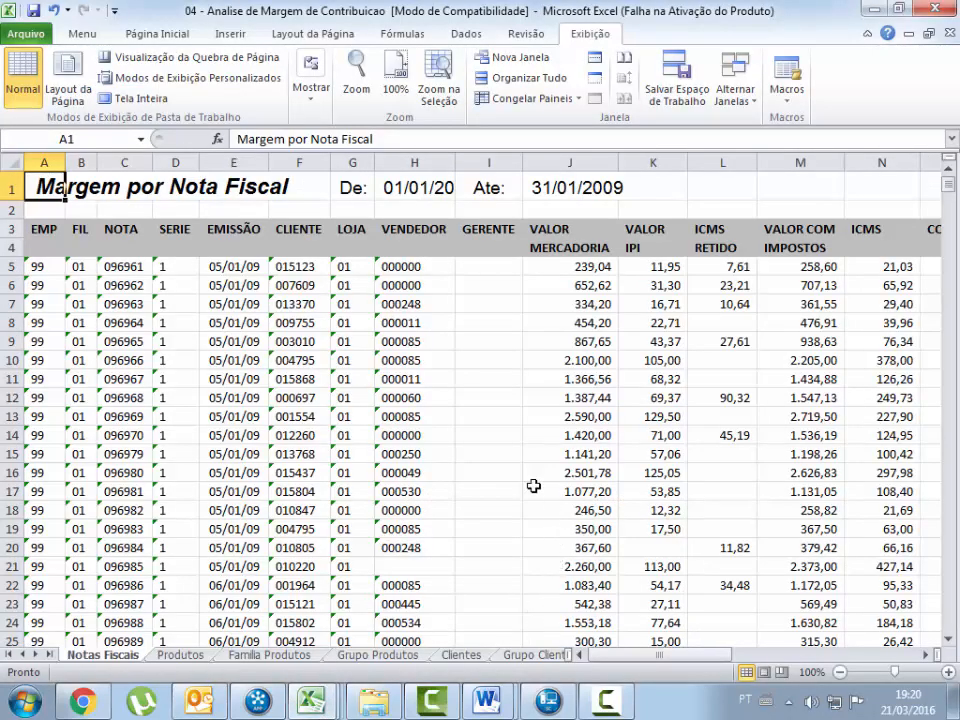
drag(640, 656, 812, 662)
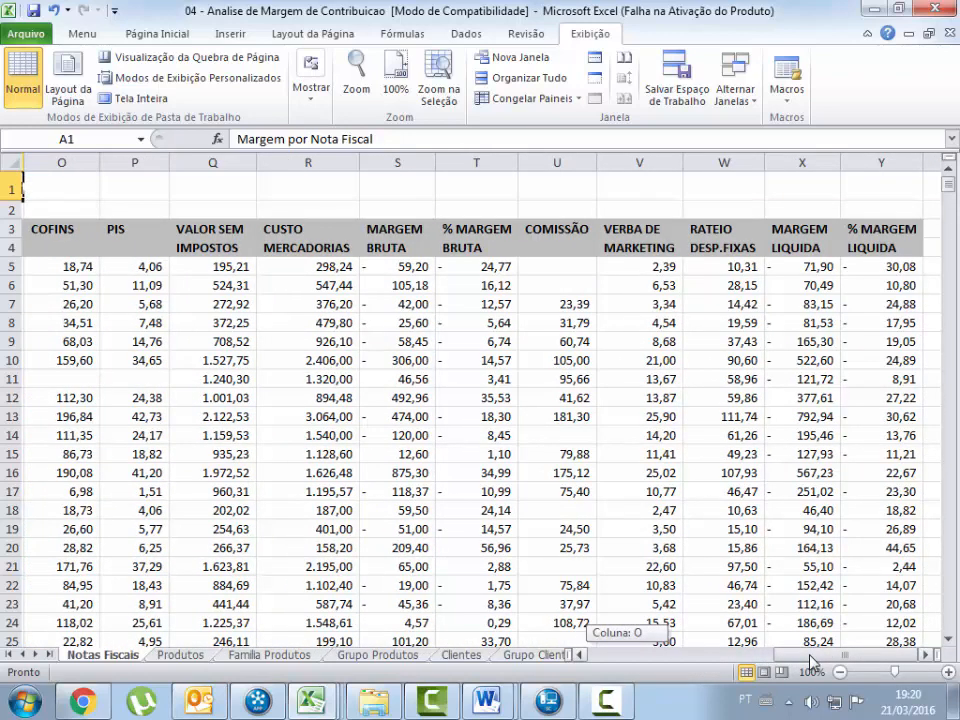
drag(810, 660, 810, 660)
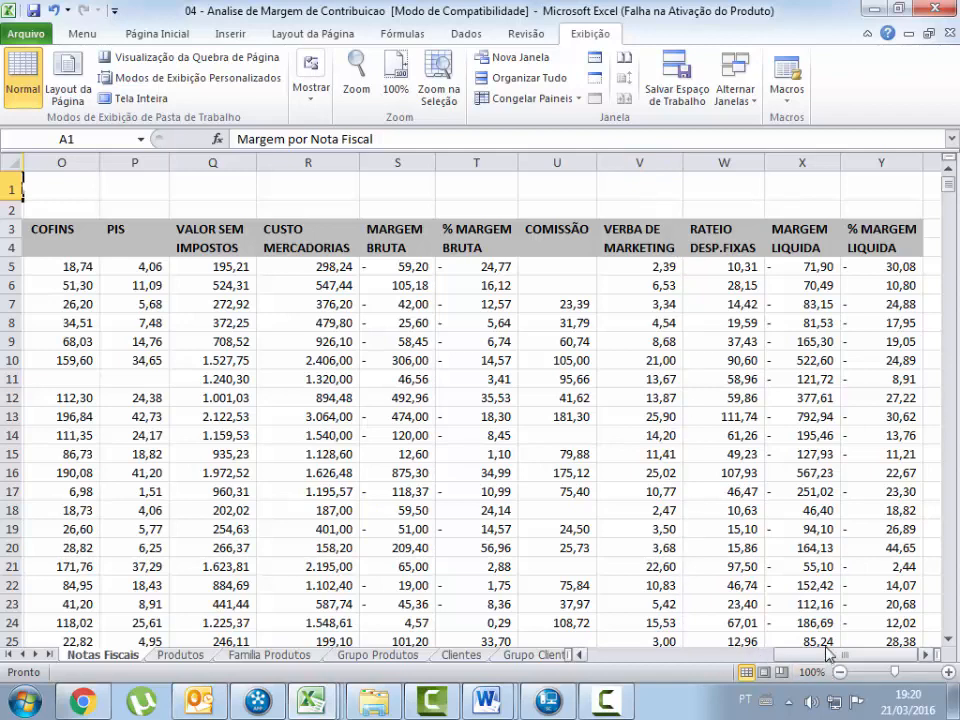
drag(845, 655, 650, 650)
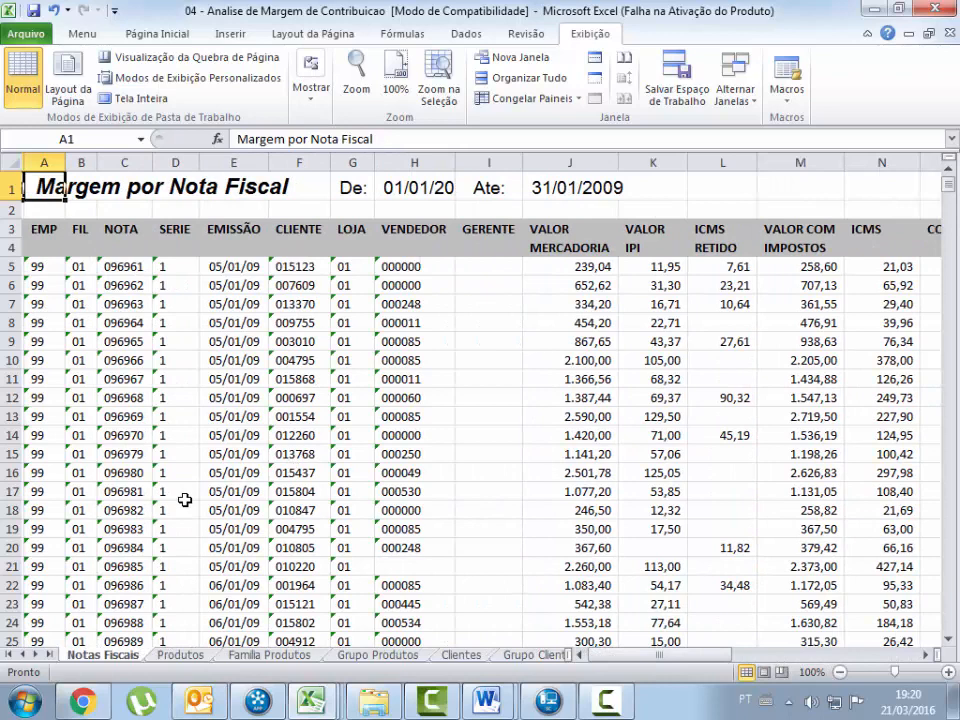
Review the Produtos, Familia Produtos, Grupo Produtos, Clientes and Grupo Clientes sheets of the contribution margin workbook.
click(184, 656)
click(262, 657)
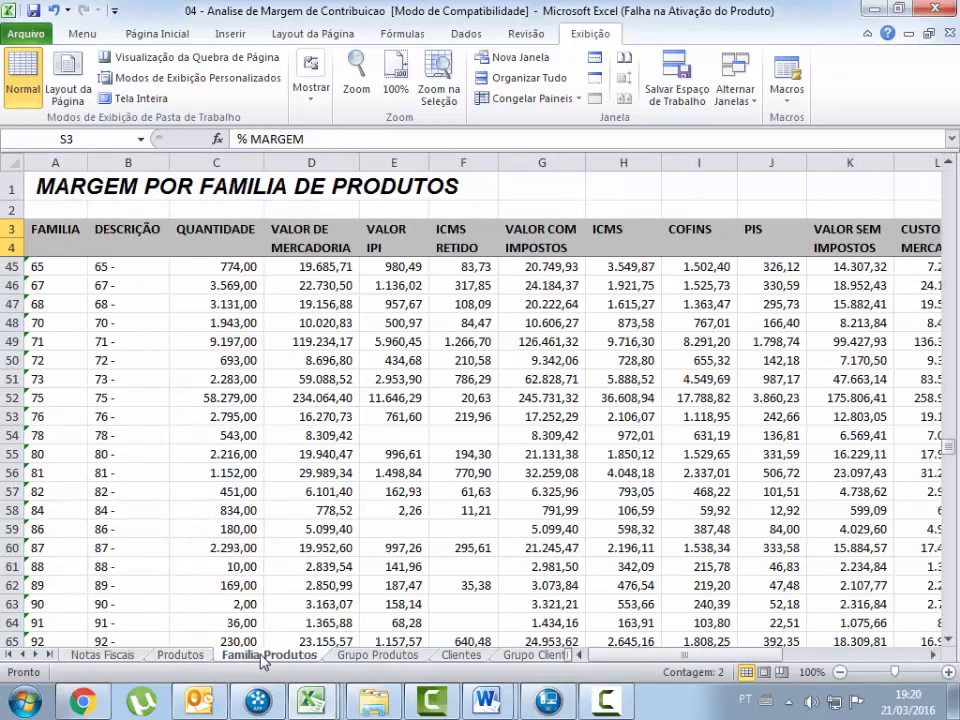
click(373, 658)
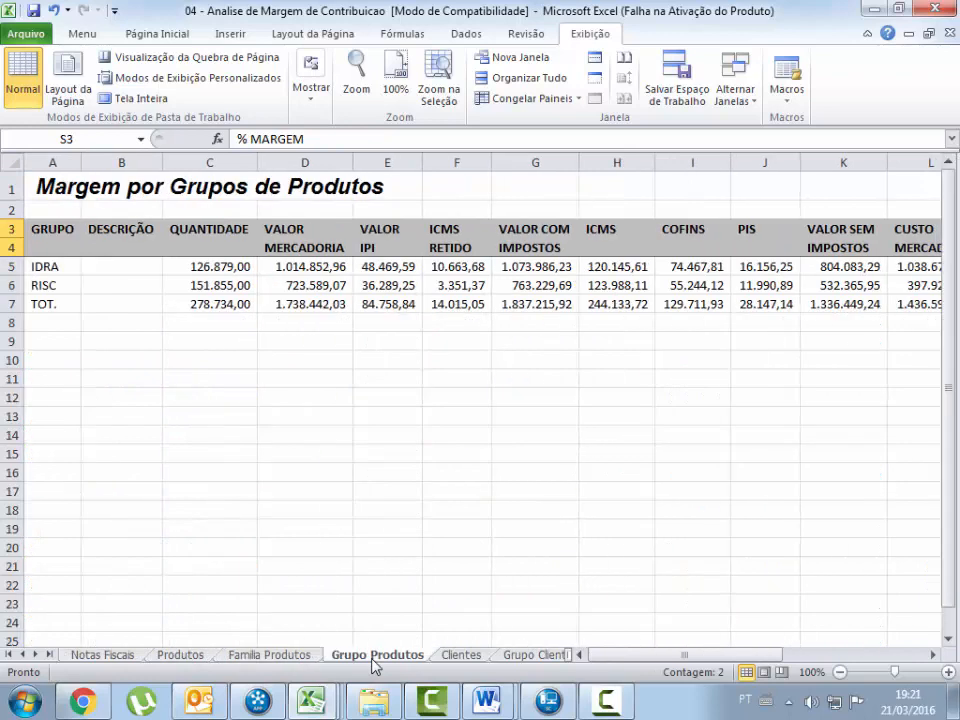
click(462, 656)
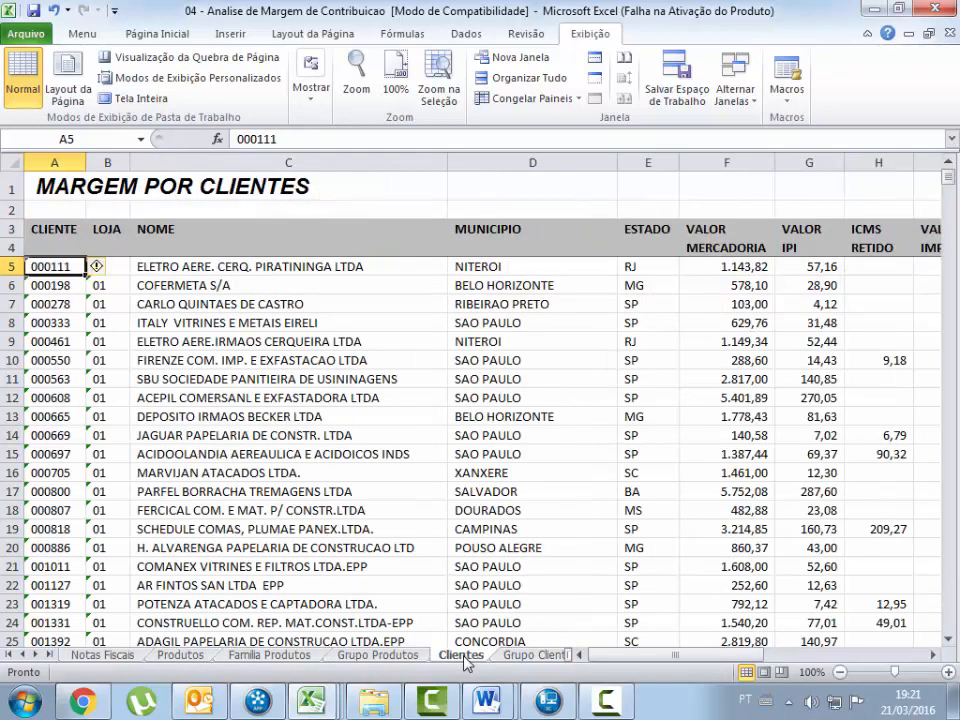
click(536, 656)
Review the Municípios, Estados, Regiões, Vendedores and Gerentes sheets of the contribution margin workbook.
click(546, 656)
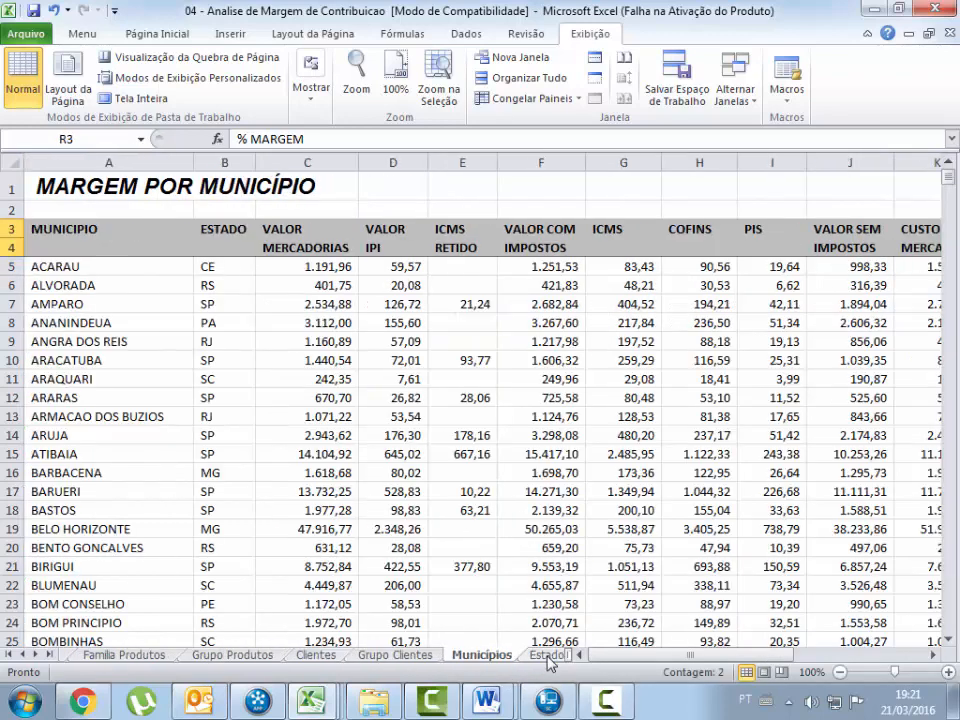
click(546, 656)
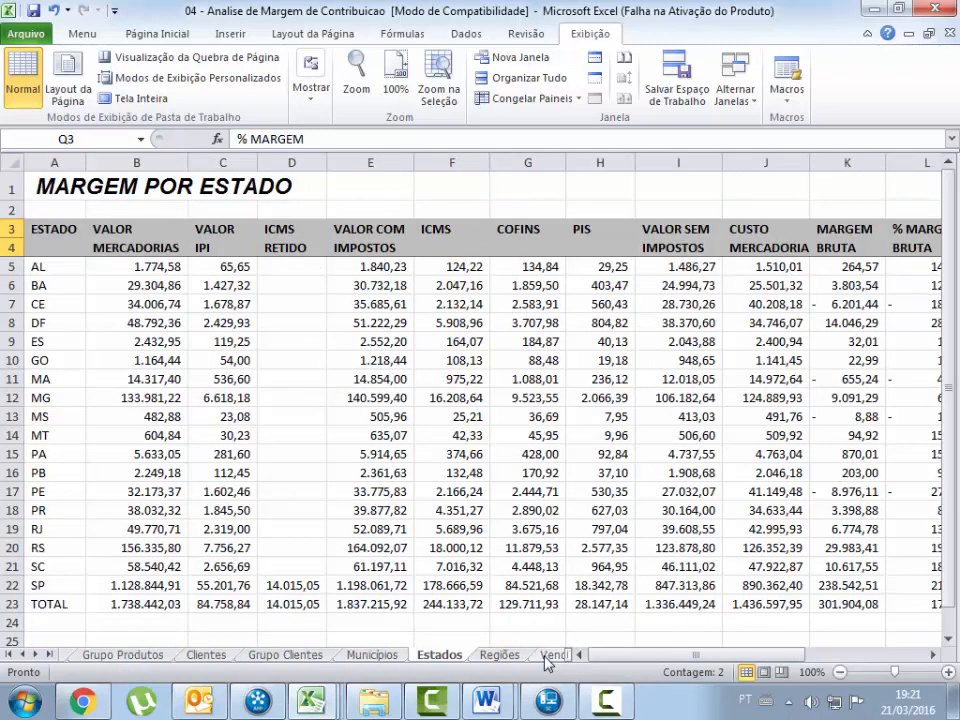
click(500, 656)
click(549, 656)
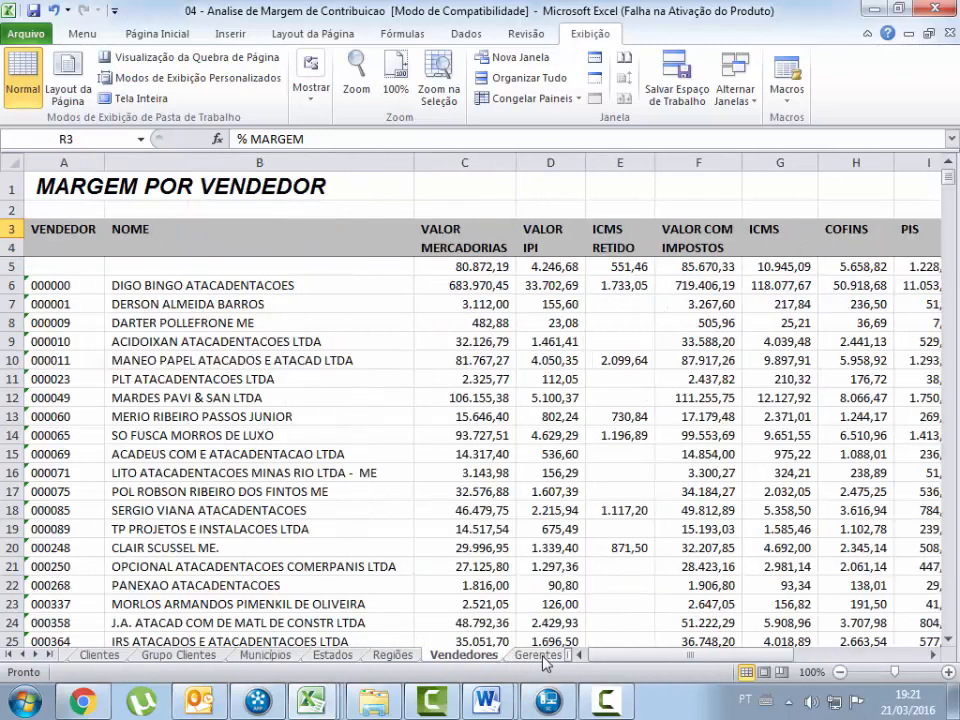
click(544, 656)
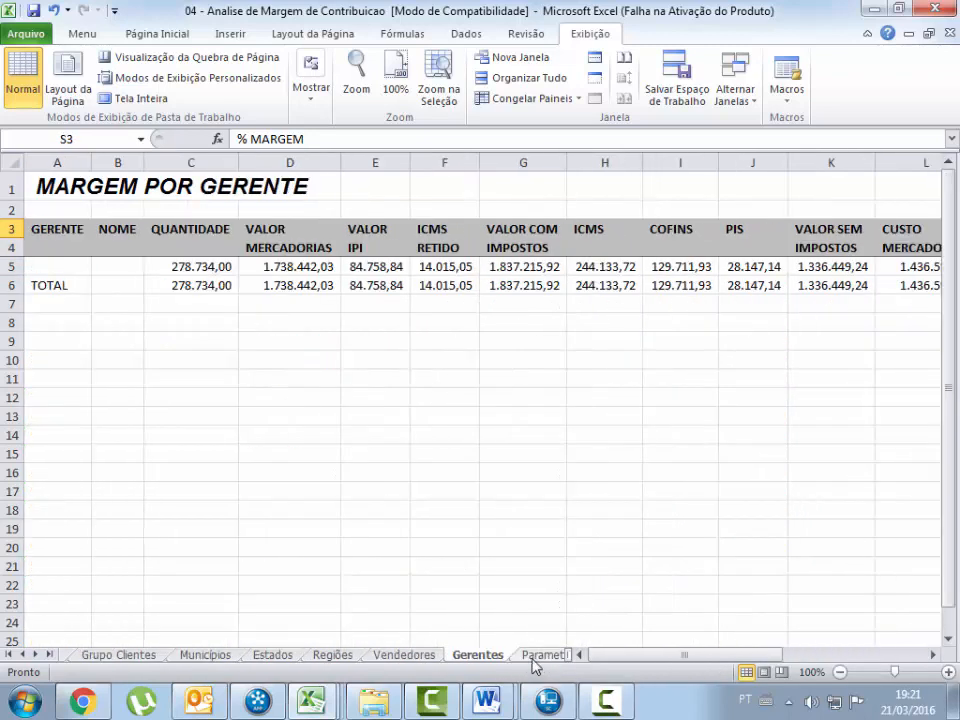
Examine the Parametros sheet down to the fixed cost, marketing and margin parameters, including Ou % Custo Fixo, and return to the Notas Fiscais sheet.
click(540, 656)
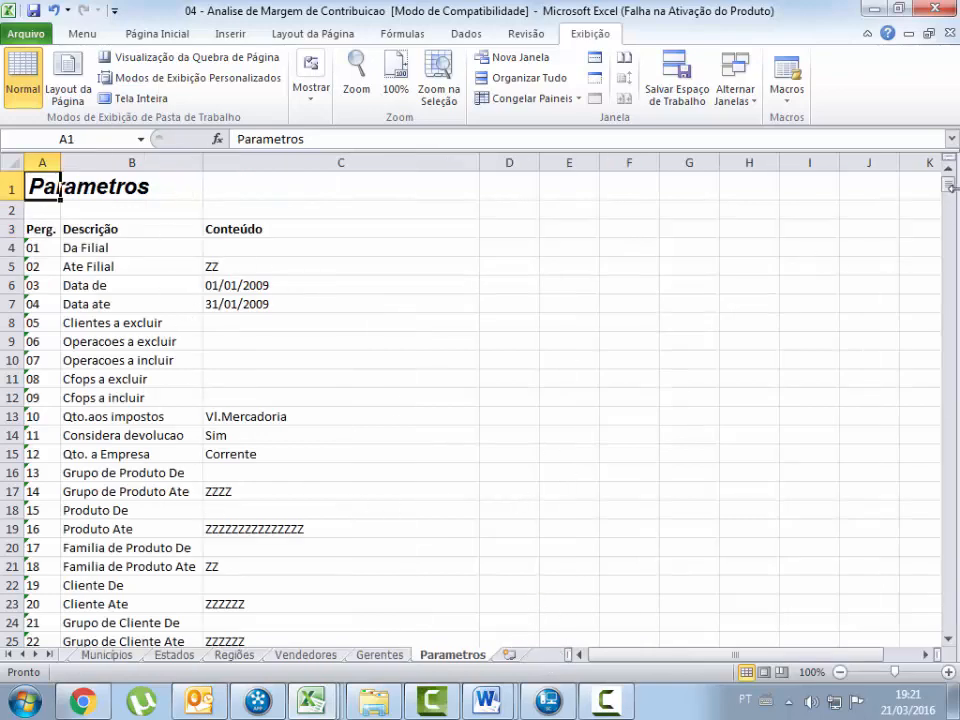
drag(949, 187, 947, 411)
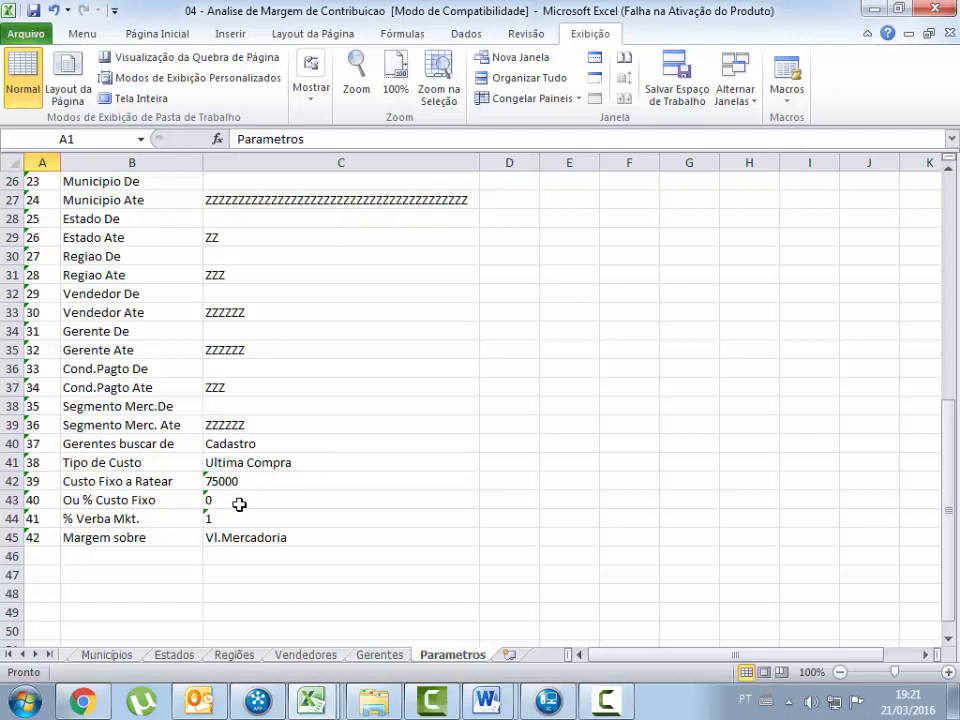
click(239, 504)
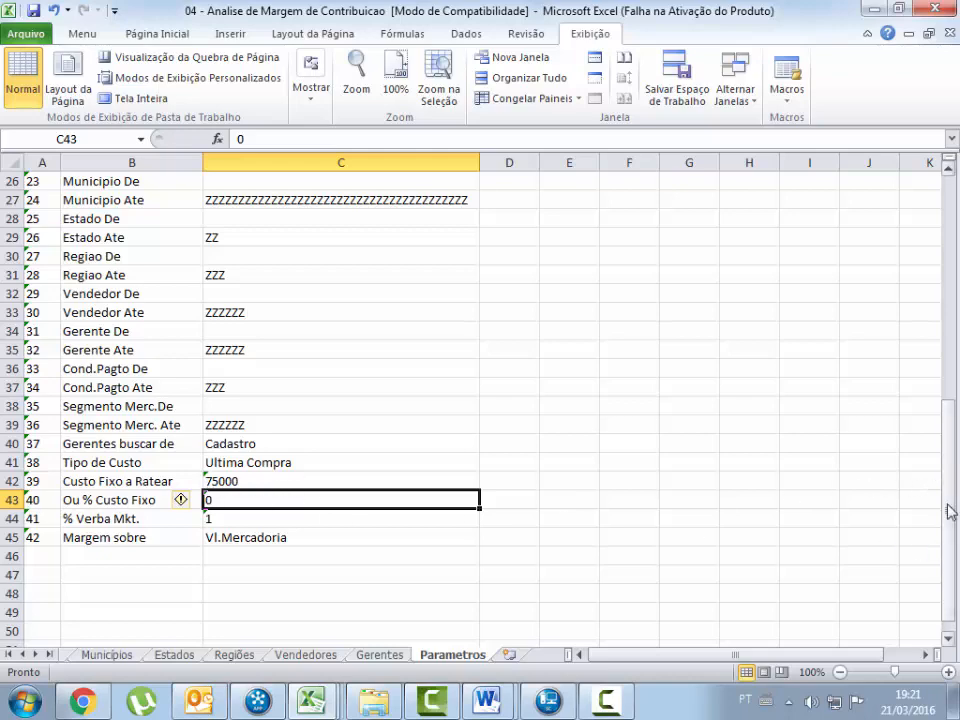
drag(950, 511, 950, 268)
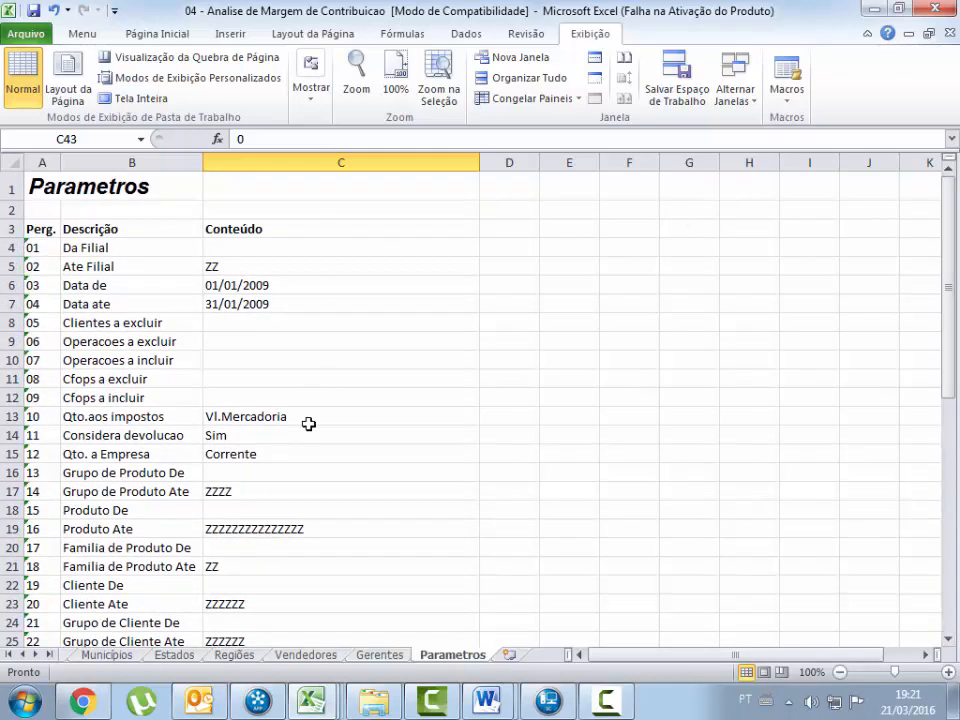
click(7, 654)
click(100, 655)
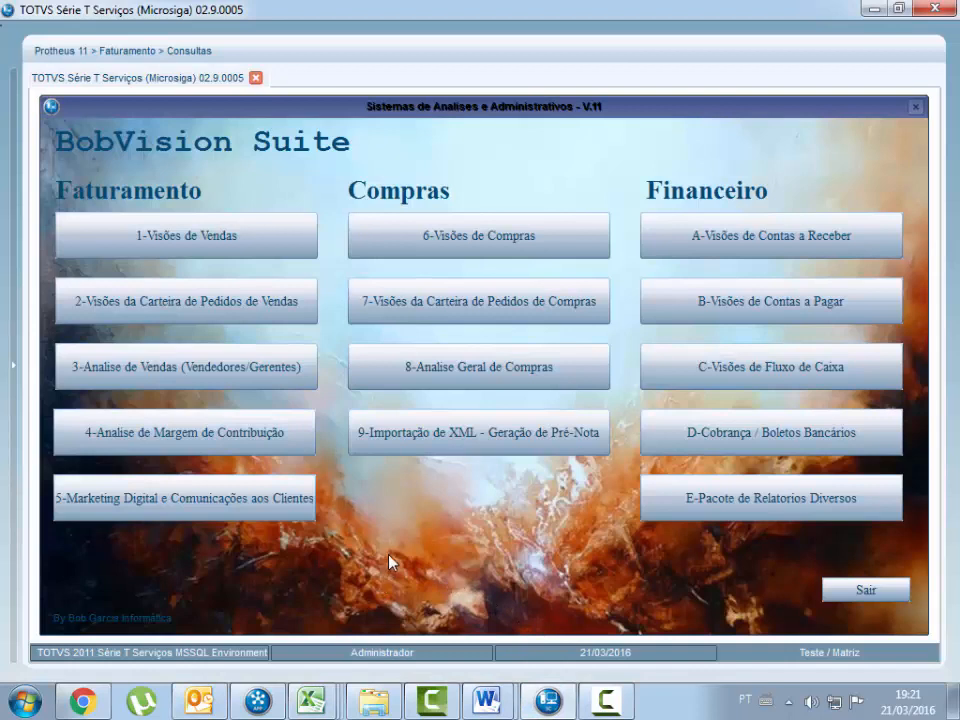
Open Marketing Digital e Comunicações aos Clientes in TOTVS, and switch to the 05 - Marketing Digital e comunicações document in Word.
click(304, 514)
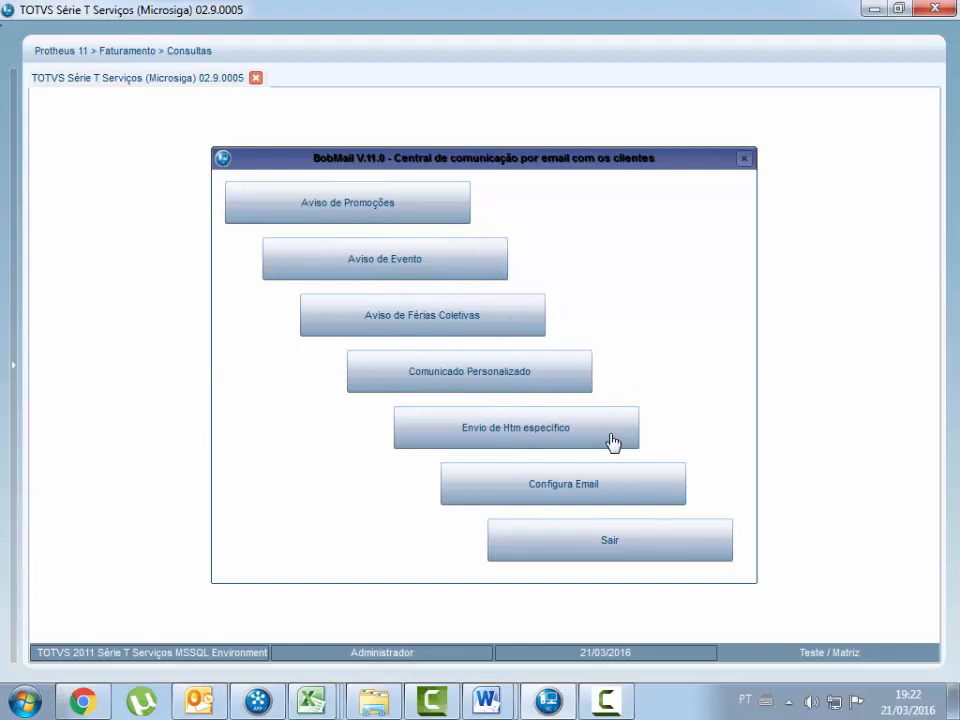
mouse_move(470, 710)
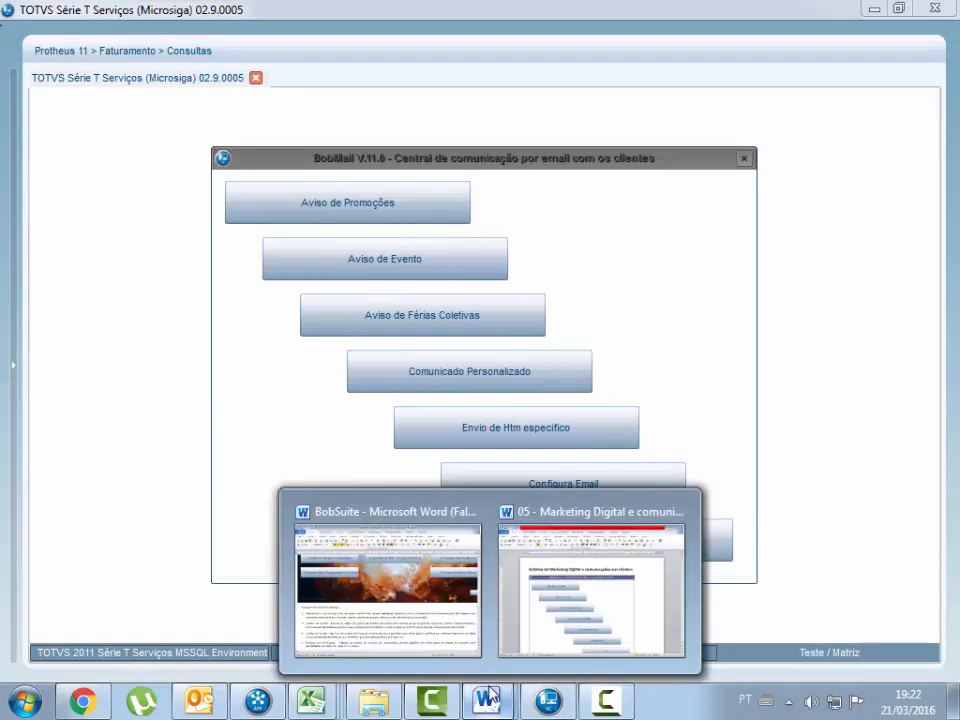
click(596, 624)
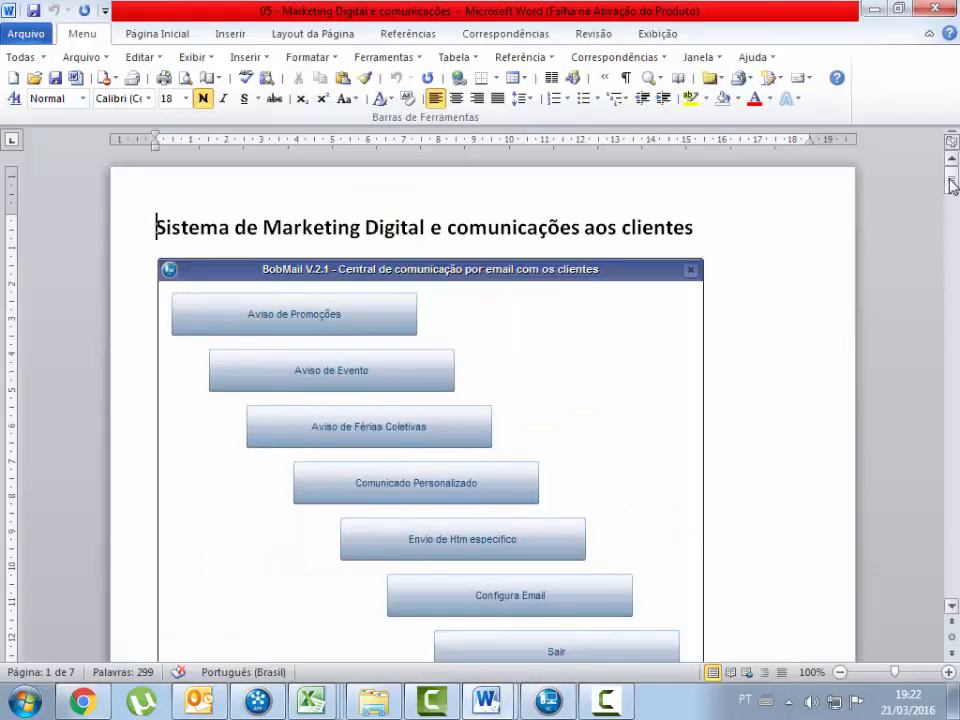
Read through the Marketing Digital document's promotion notice, htm file sending and sample e-mails up to the Tipos de filtros para o envio dos emails section.
drag(951, 186, 954, 275)
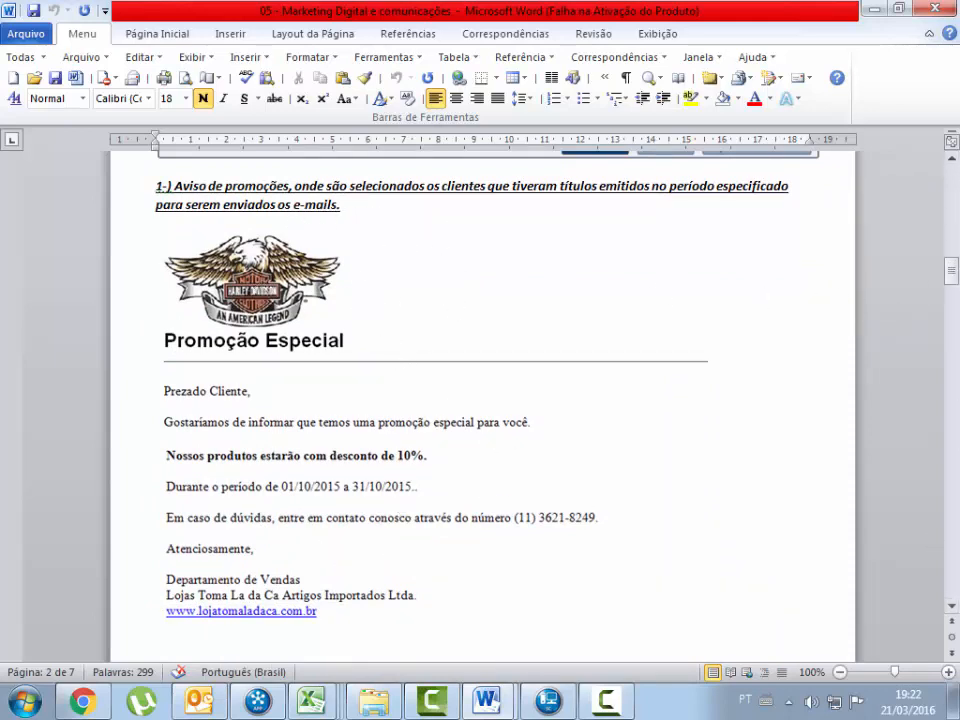
drag(954, 272, 956, 393)
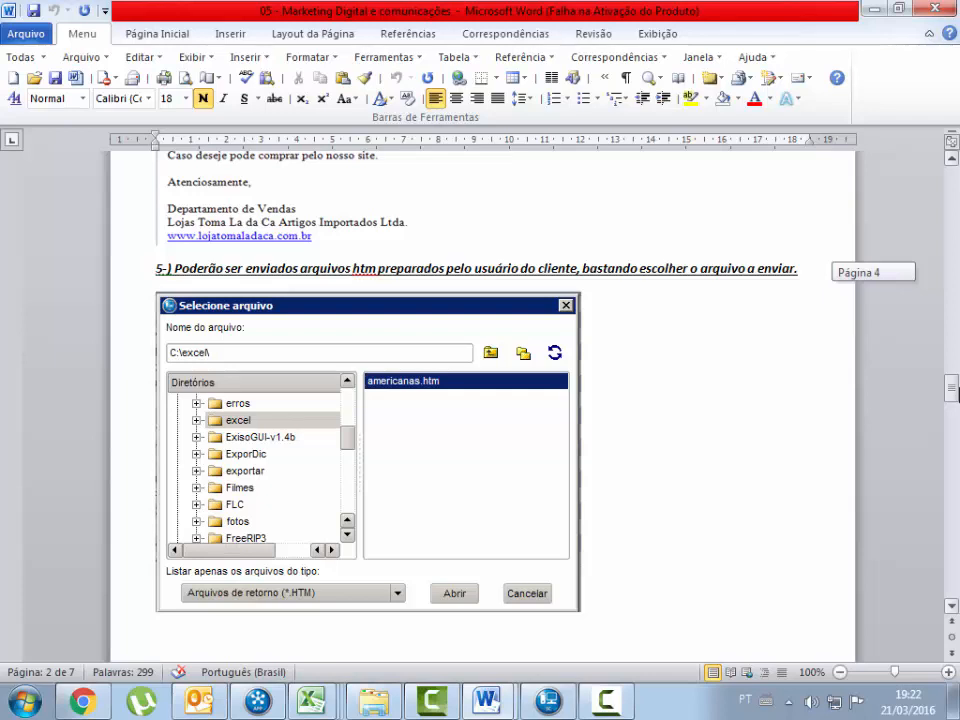
drag(956, 393, 956, 430)
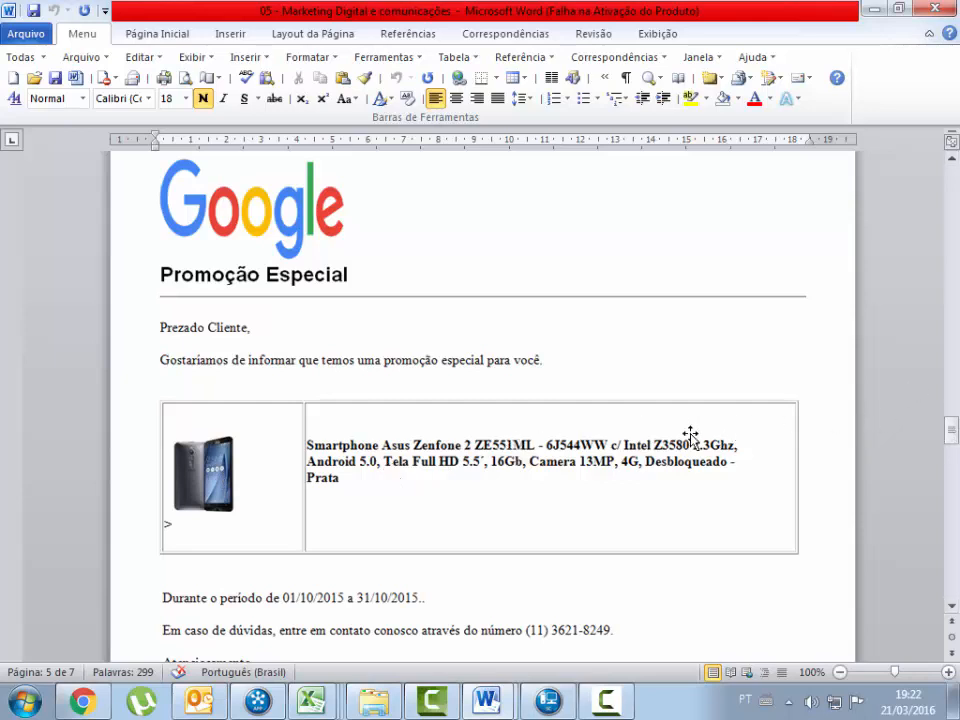
drag(953, 430, 955, 484)
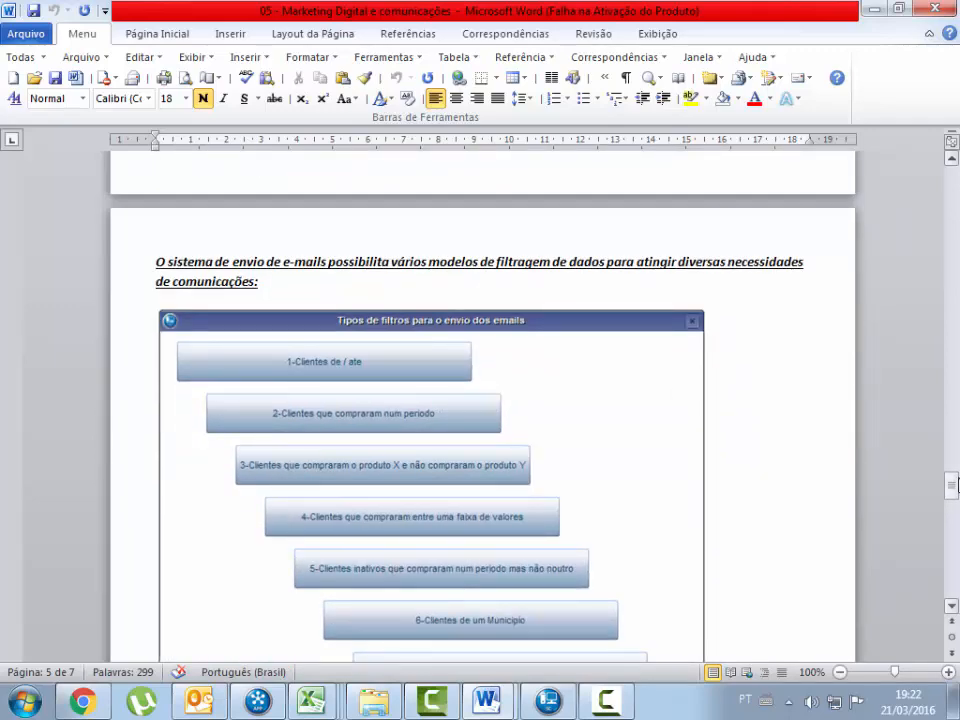